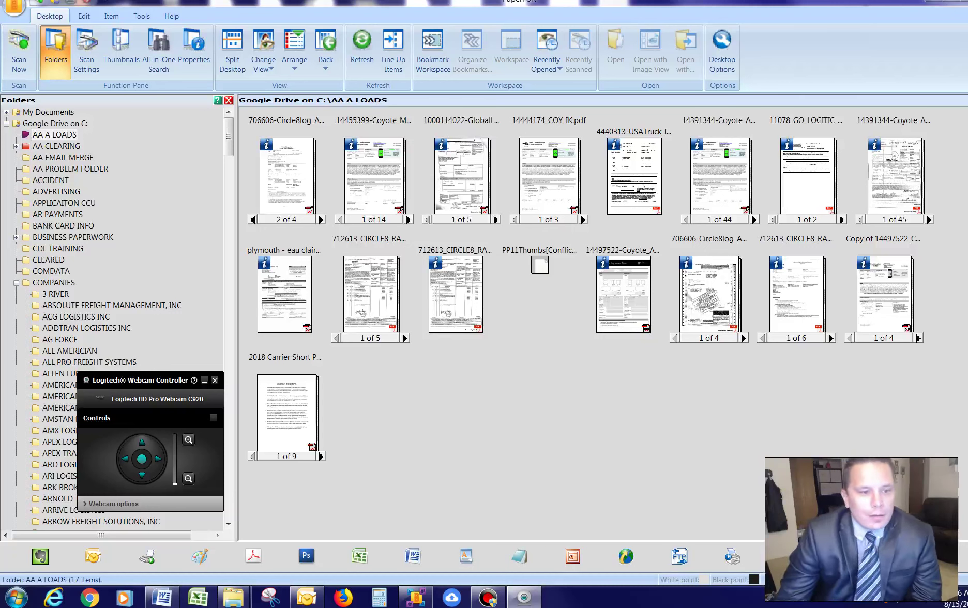
Show the desktop, open the Google Drive folder from its desktop icon, then close it again.
mouse_move(163, 381)
mouse_down()
mouse_move(133, 384)
mouse_move(0, 465)
mouse_up()
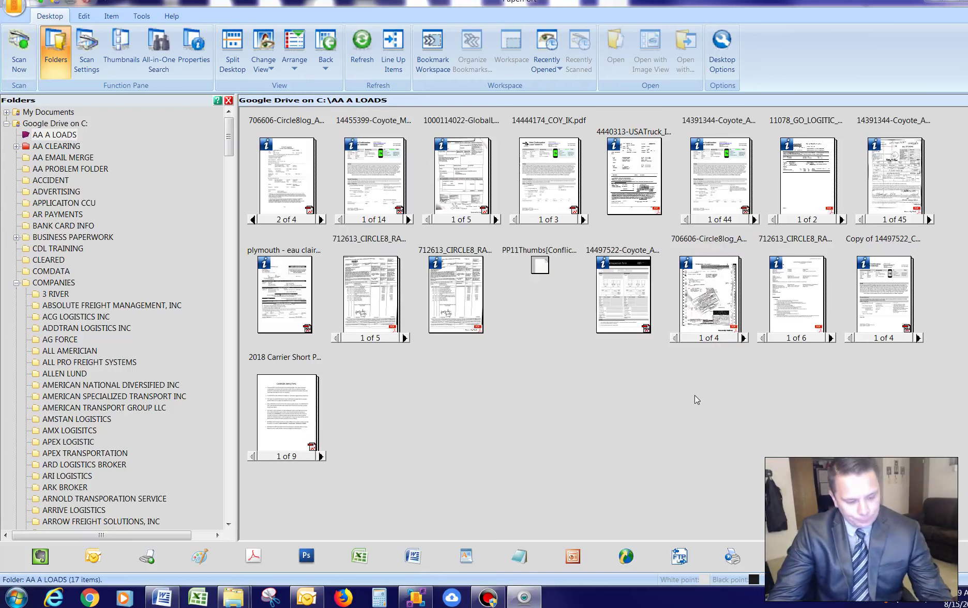
key(super+d)
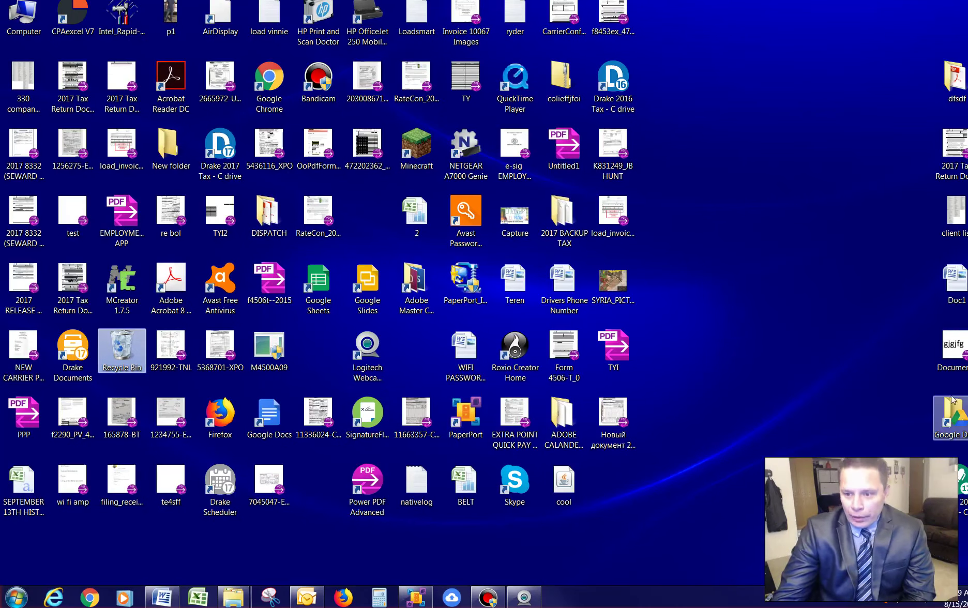
double_click(943, 424)
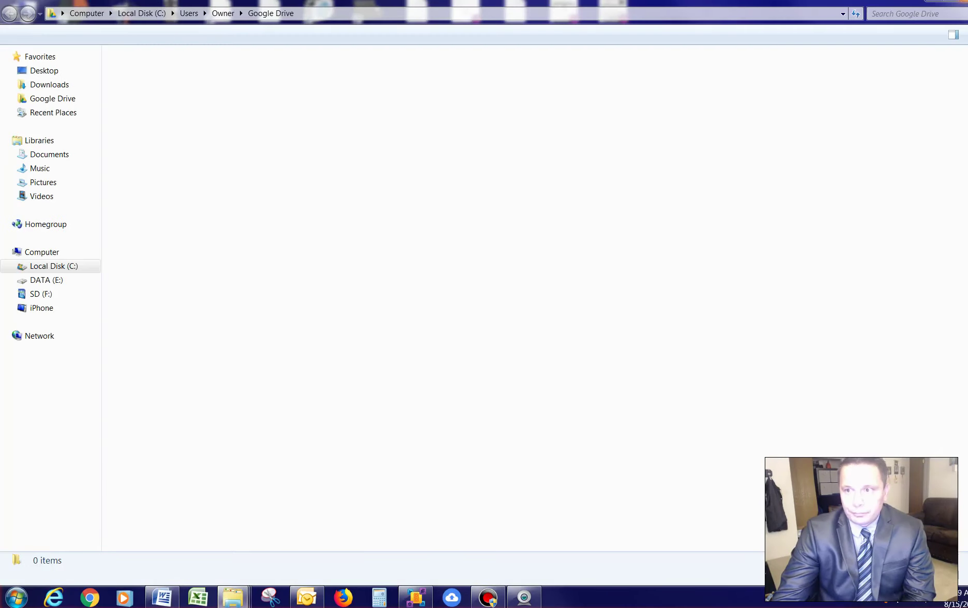
key(alt+F4)
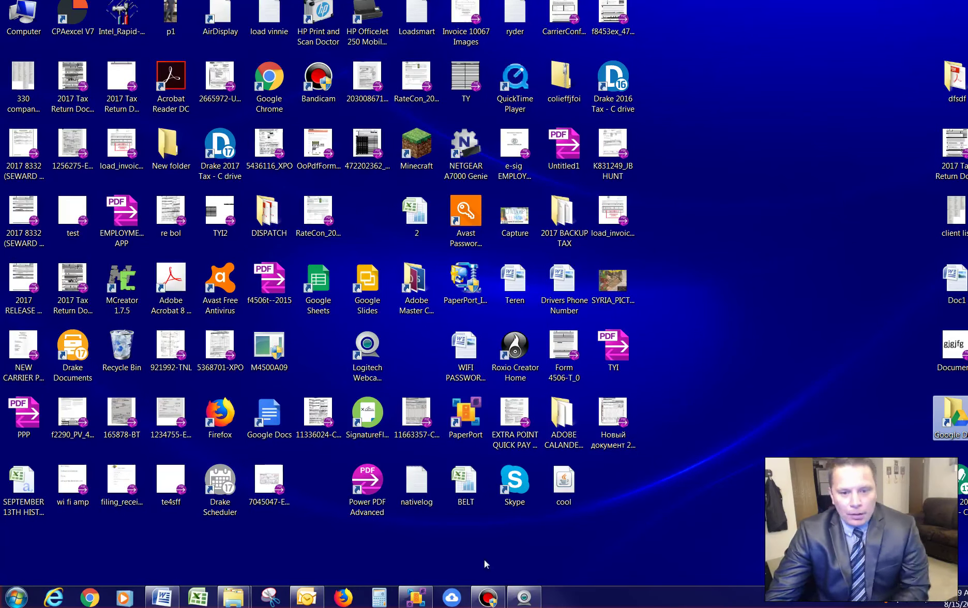
Restore PaperPort from the taskbar, resize and minimize it, then maximize it on AA A LOADS.
click(419, 597)
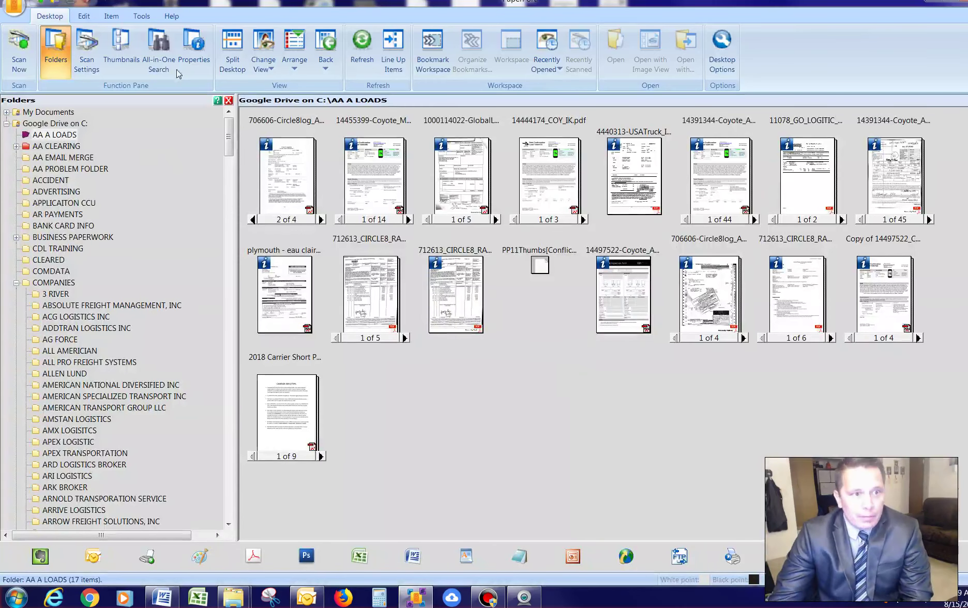
drag(165, 6, 304, 90)
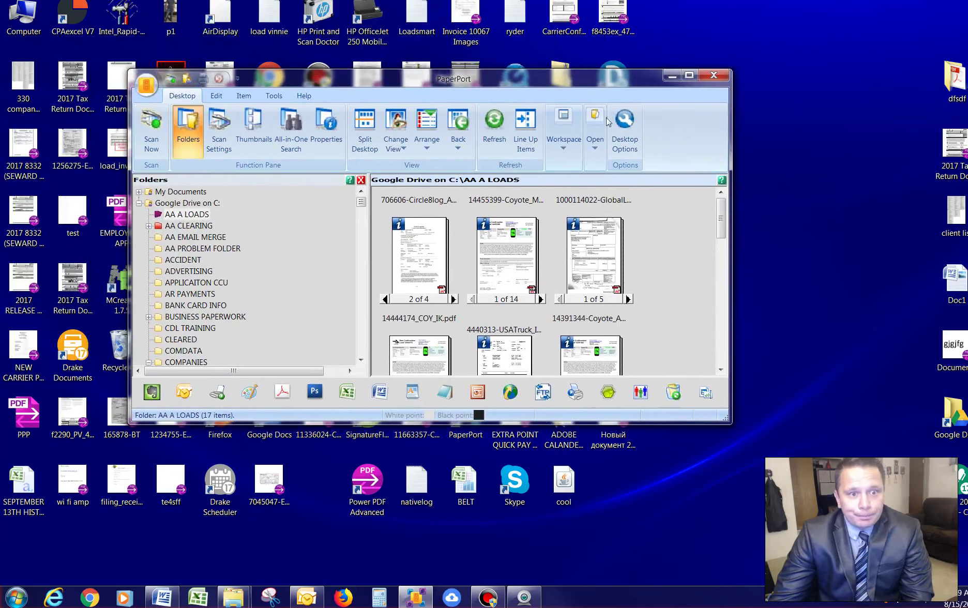
click(713, 76)
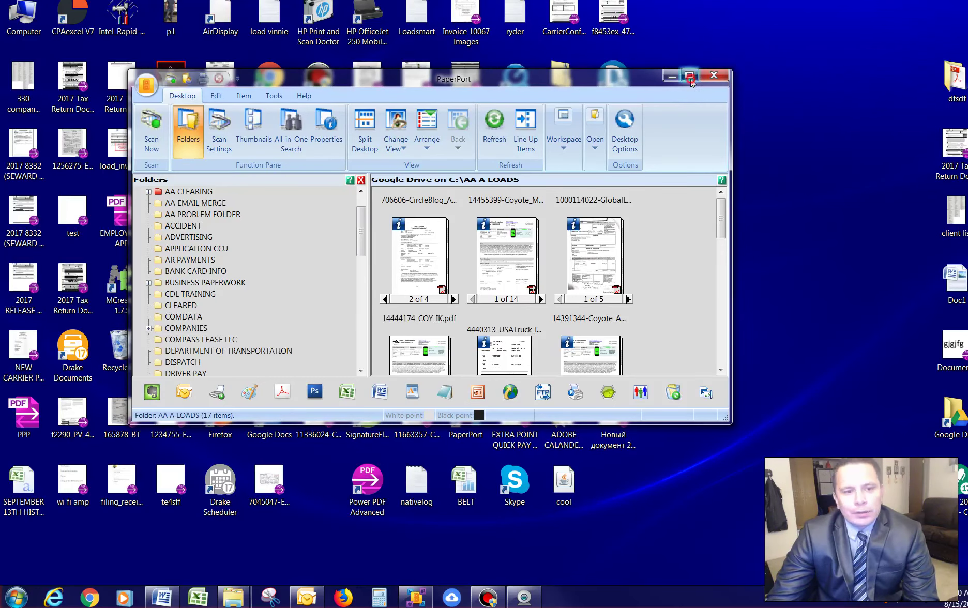
click(689, 76)
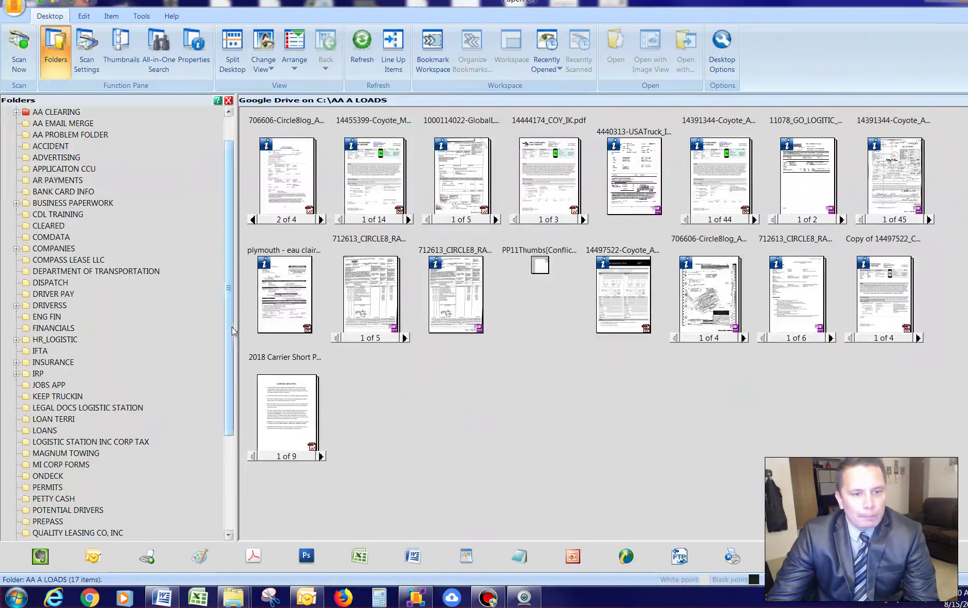
scroll(232, 327, up, 1)
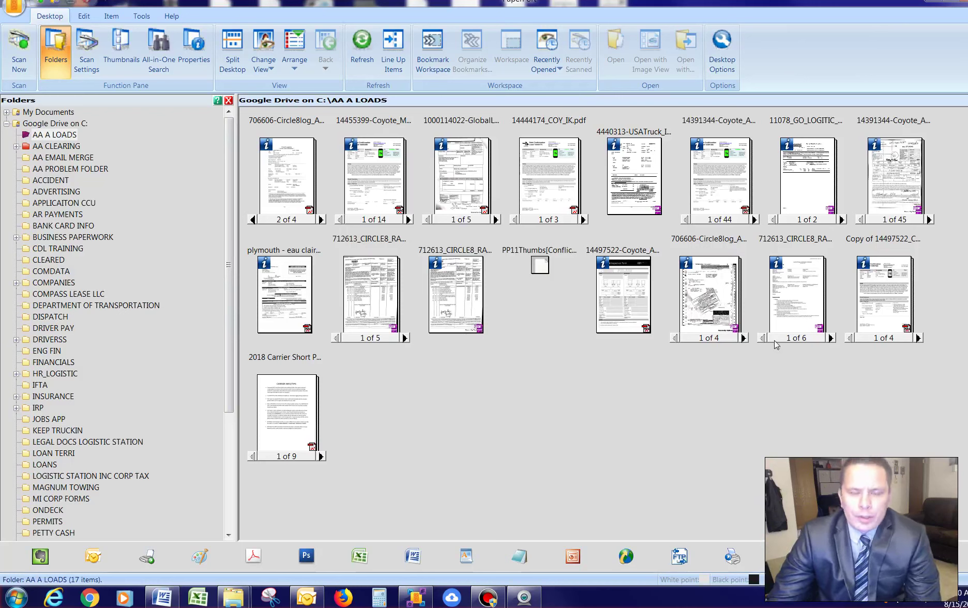
Check Folder Manager's managed folders, My Documents and Google Drive, and the My Documents path.
click(140, 17)
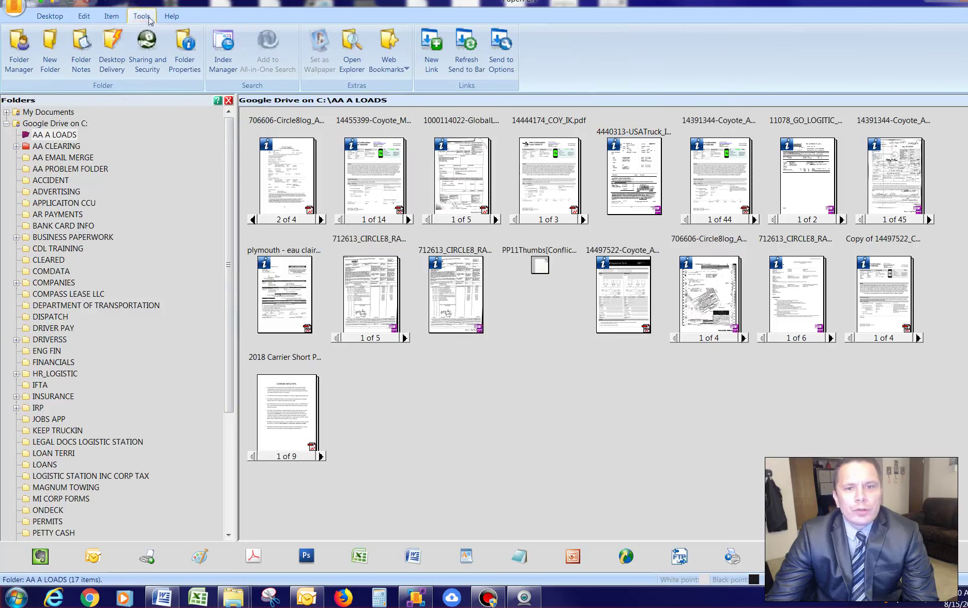
click(20, 51)
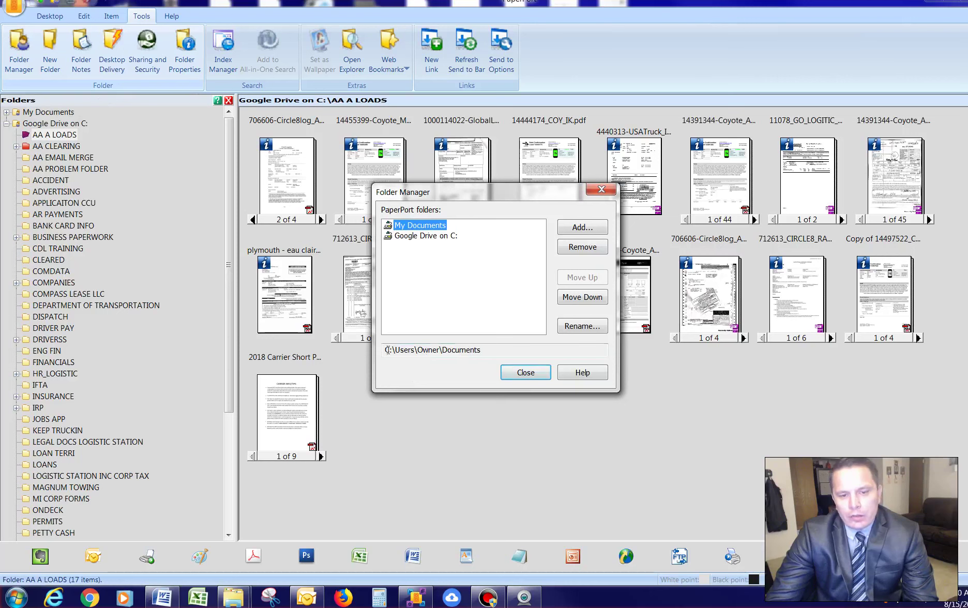
drag(385, 350, 479, 352)
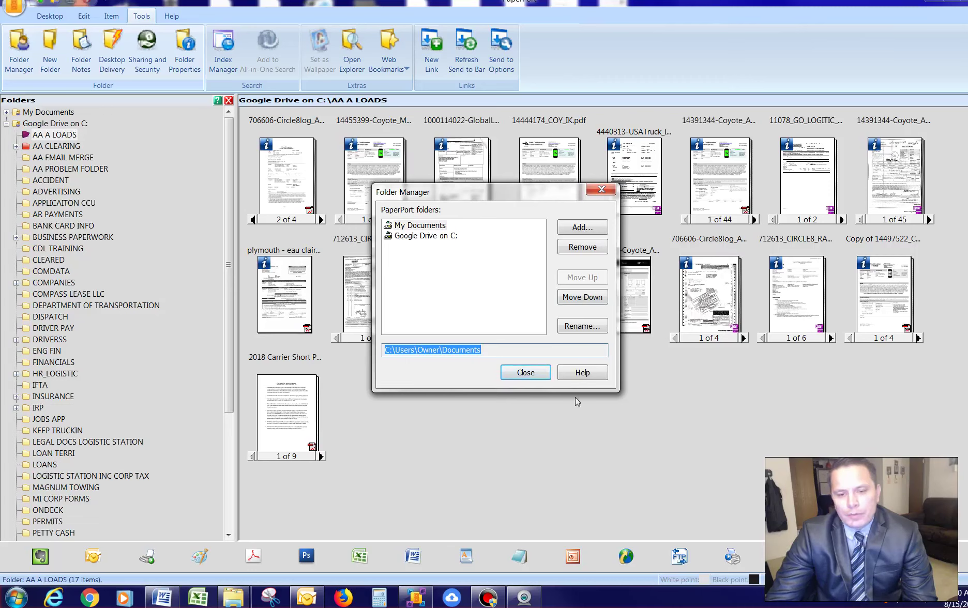
click(523, 372)
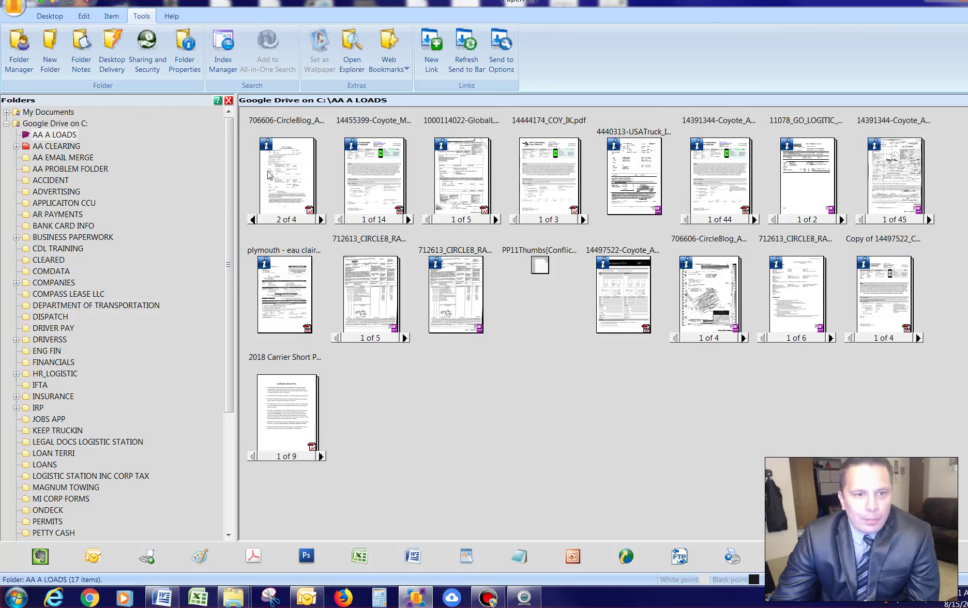
Flip the 706606-Circle8log thumbnail through its pages, ending on page 2 of 4.
click(320, 220)
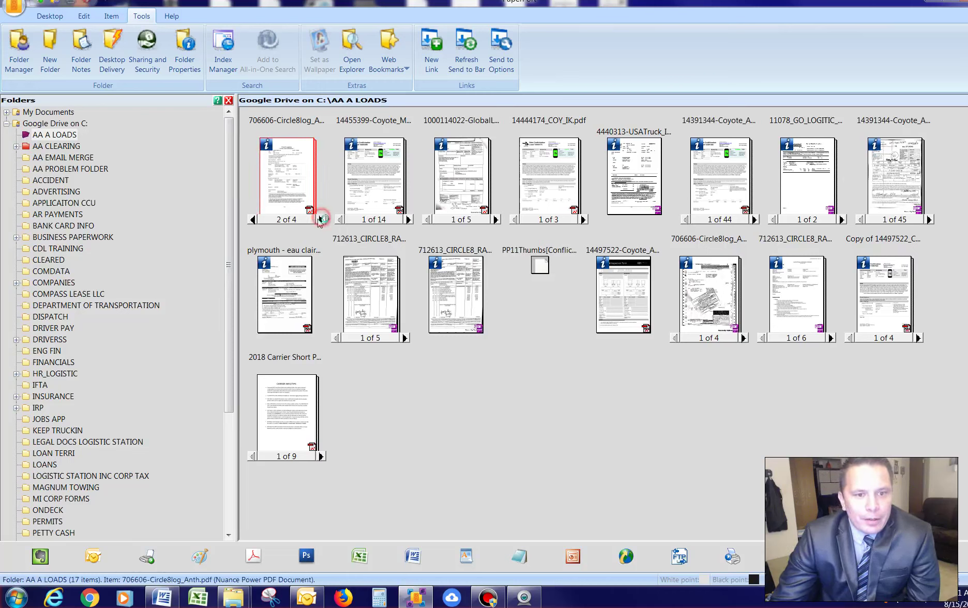
click(253, 220)
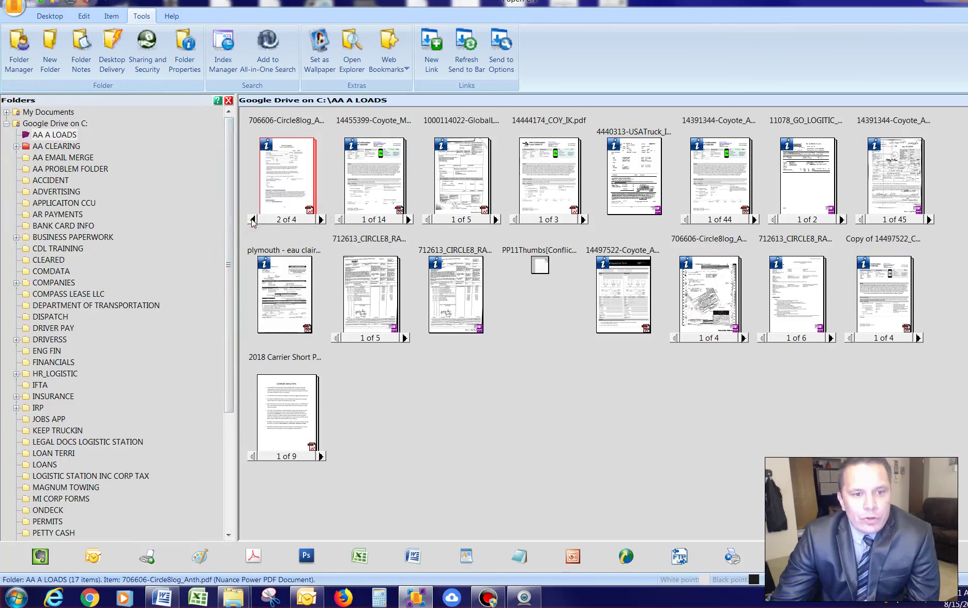
click(253, 220)
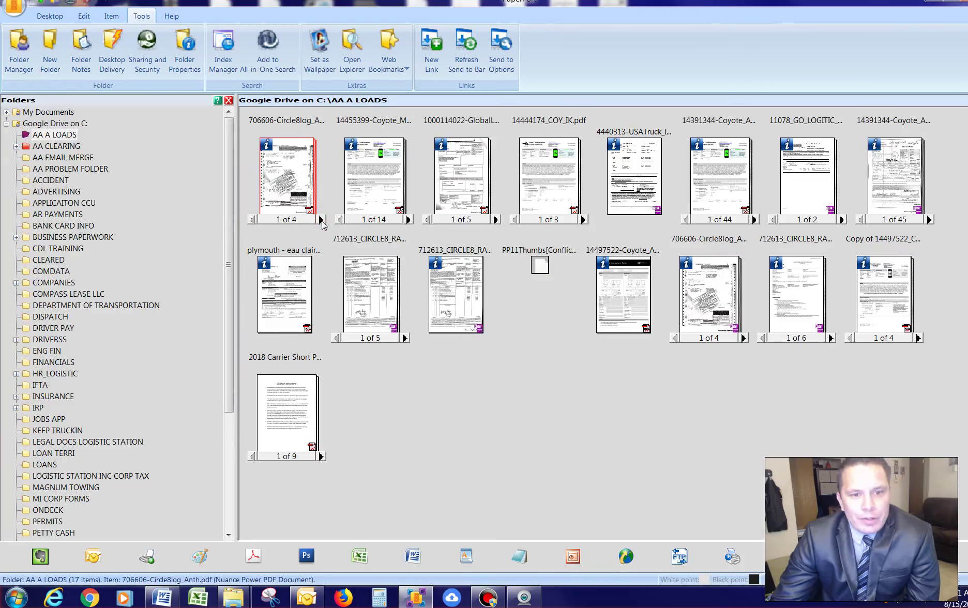
click(321, 220)
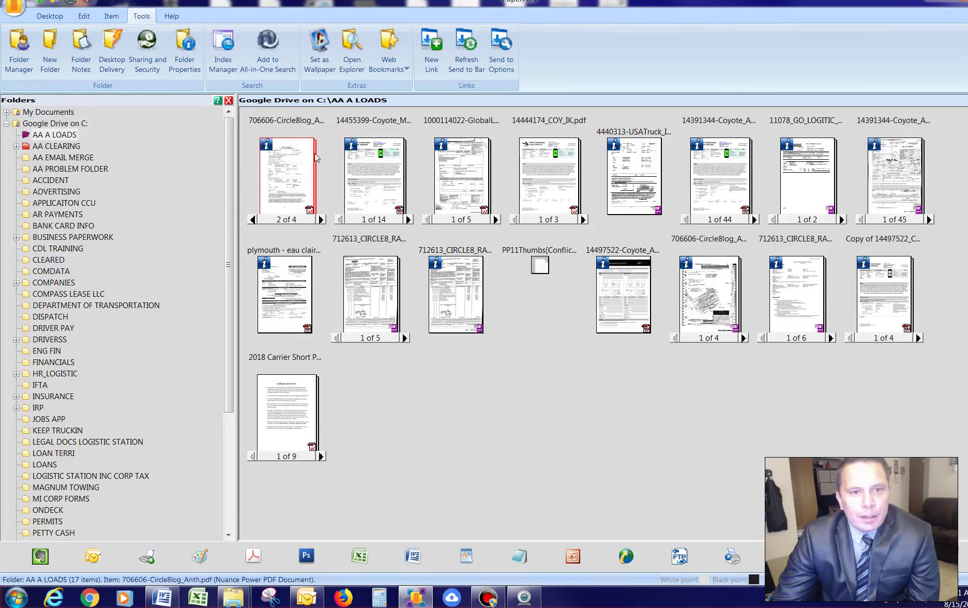
click(56, 18)
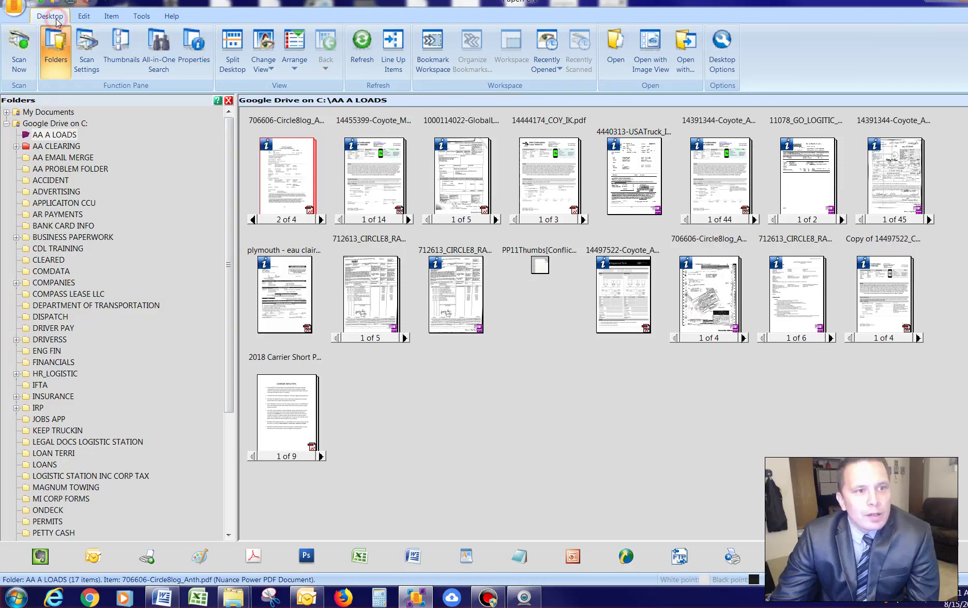
click(728, 74)
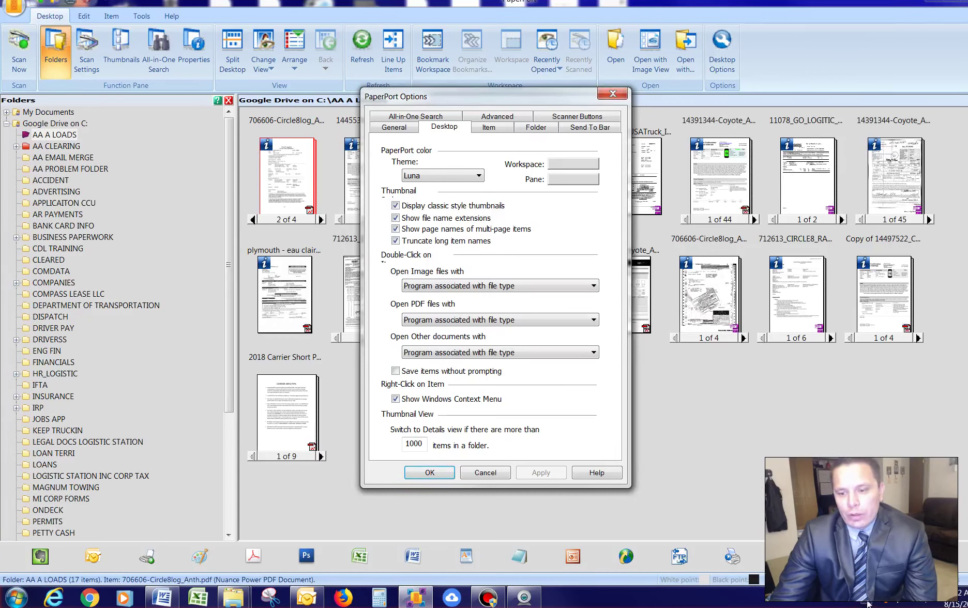
click(925, 598)
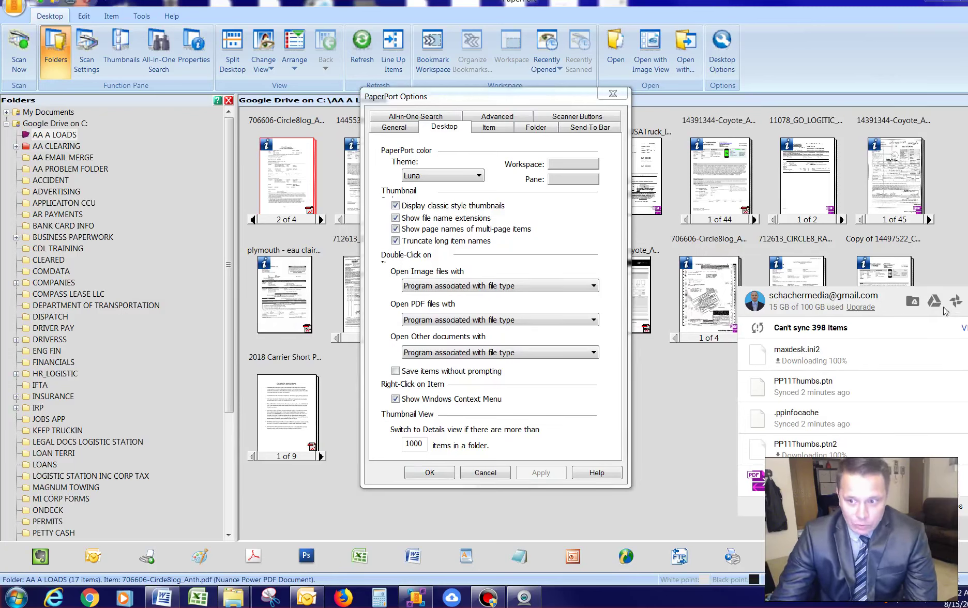
click(682, 410)
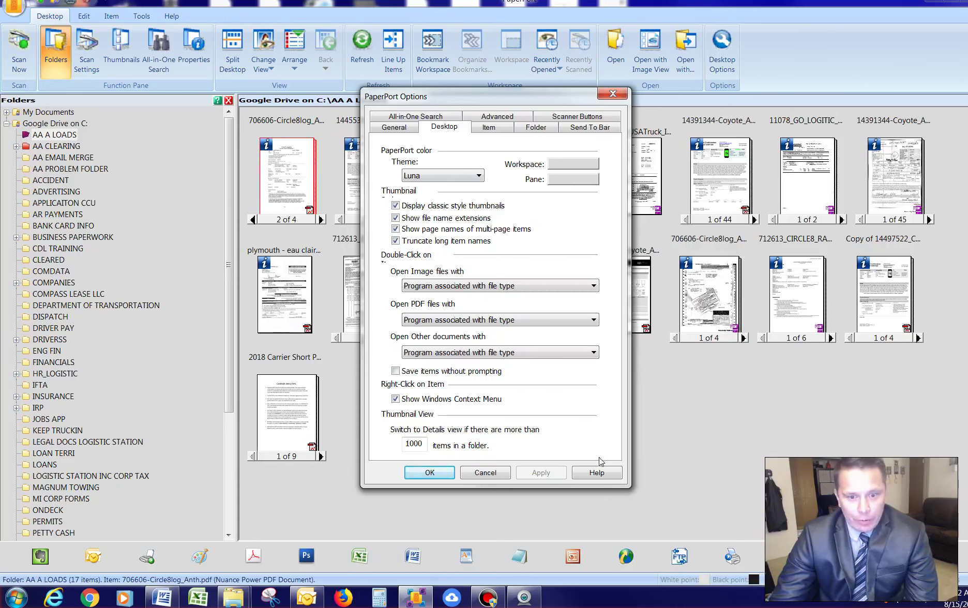
click(440, 479)
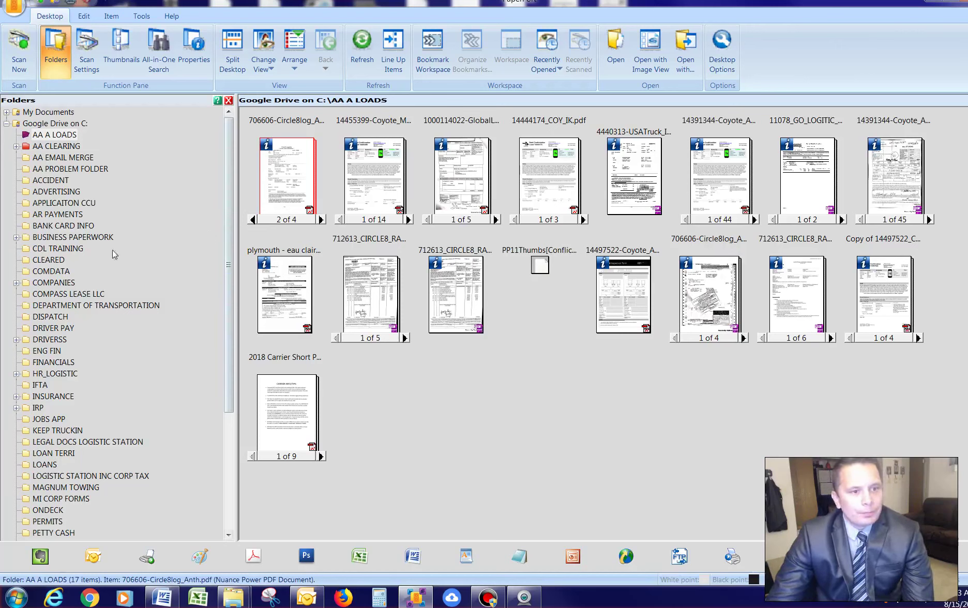
Scroll the Folders pane down past COMPANIES until the COYOTE folder is visible.
drag(227, 198, 228, 204)
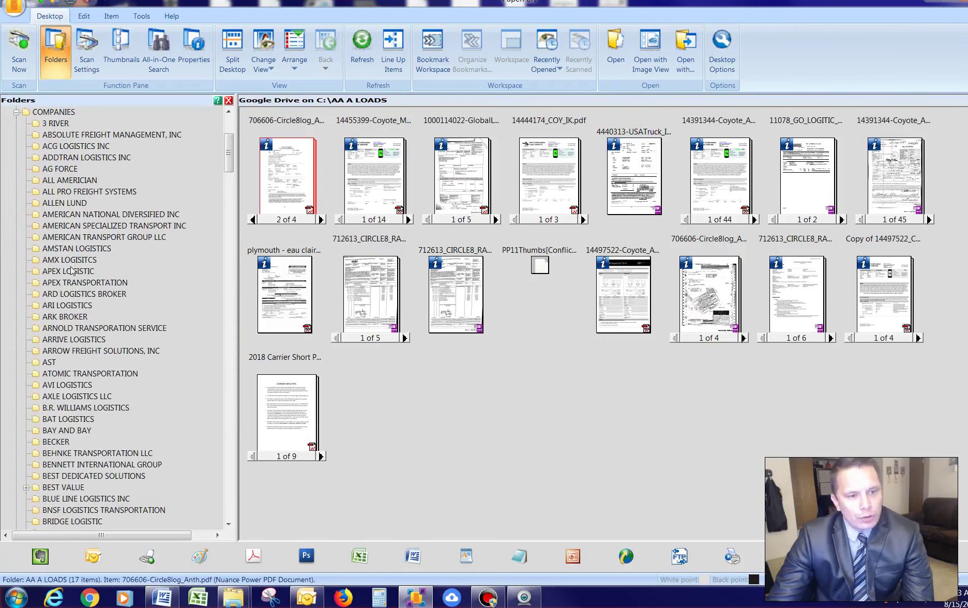
drag(230, 166, 231, 215)
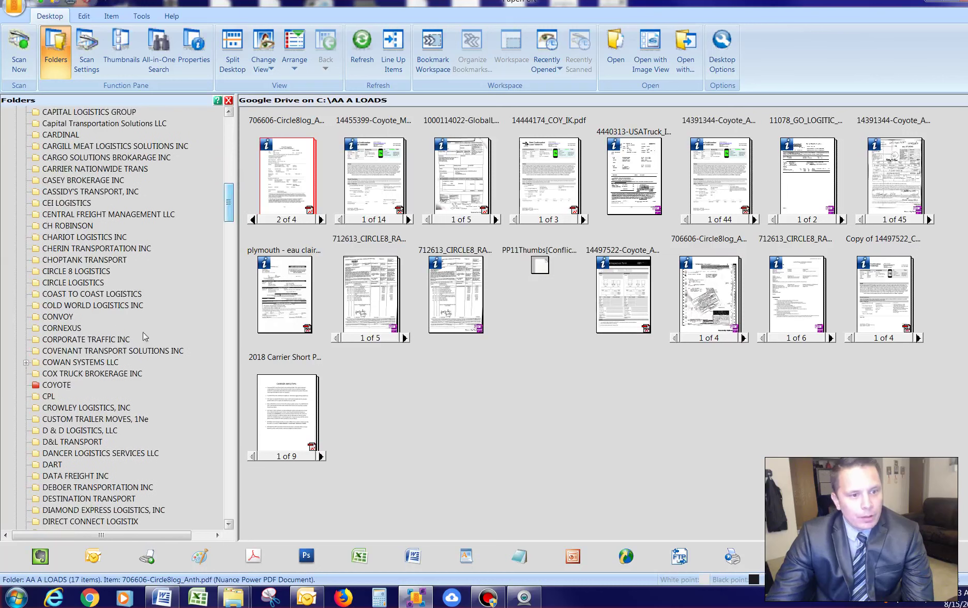
click(58, 385)
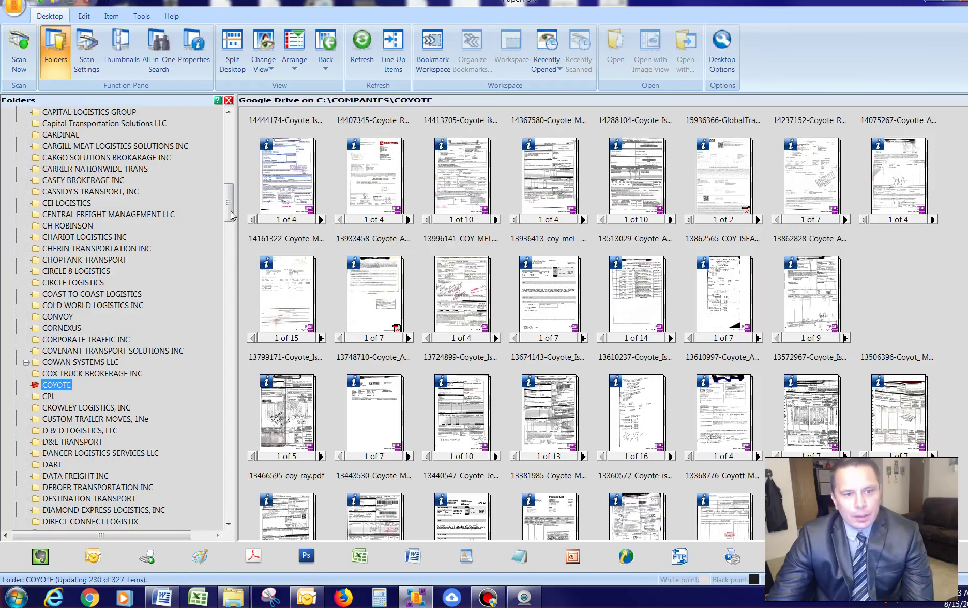
drag(231, 216, 233, 130)
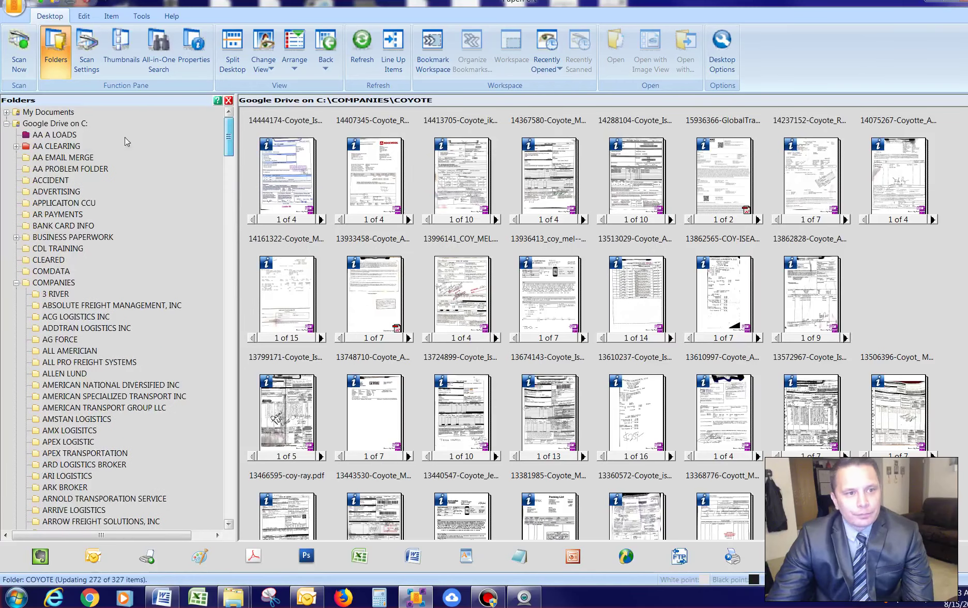
click(69, 136)
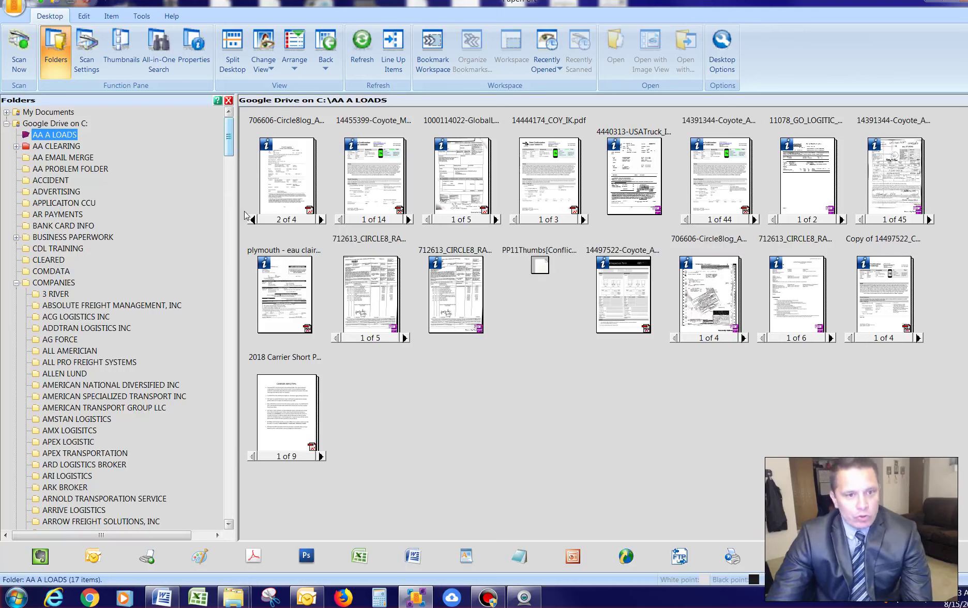
mouse_move(228, 147)
mouse_down()
mouse_move(225, 234)
mouse_move(228, 129)
mouse_up()
click(64, 136)
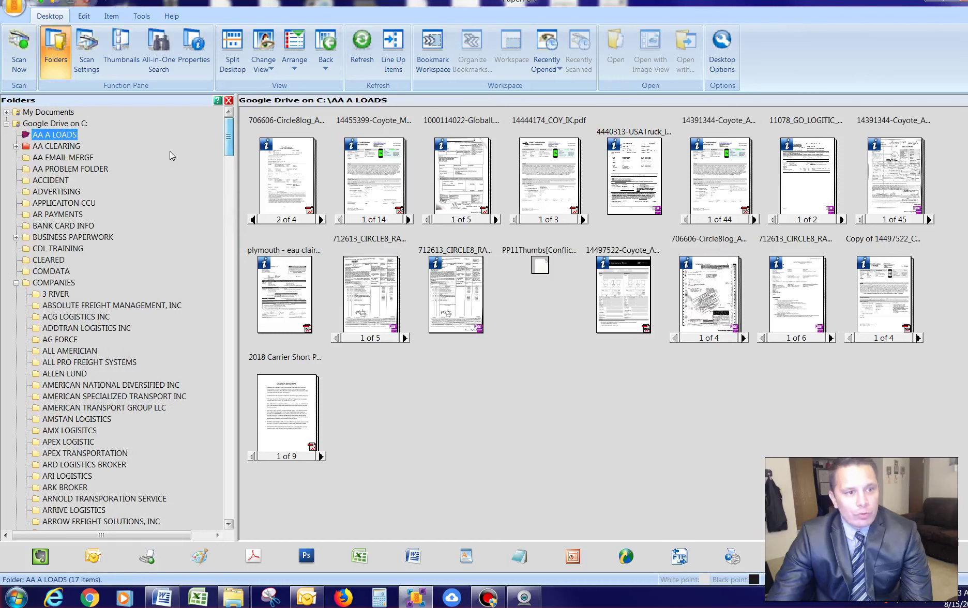
right_click(66, 123)
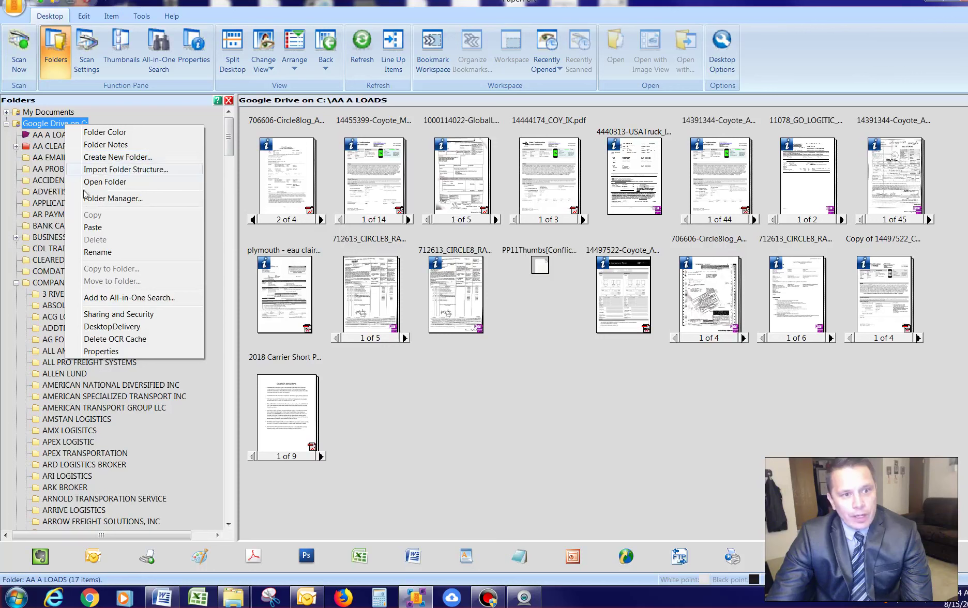
click(626, 425)
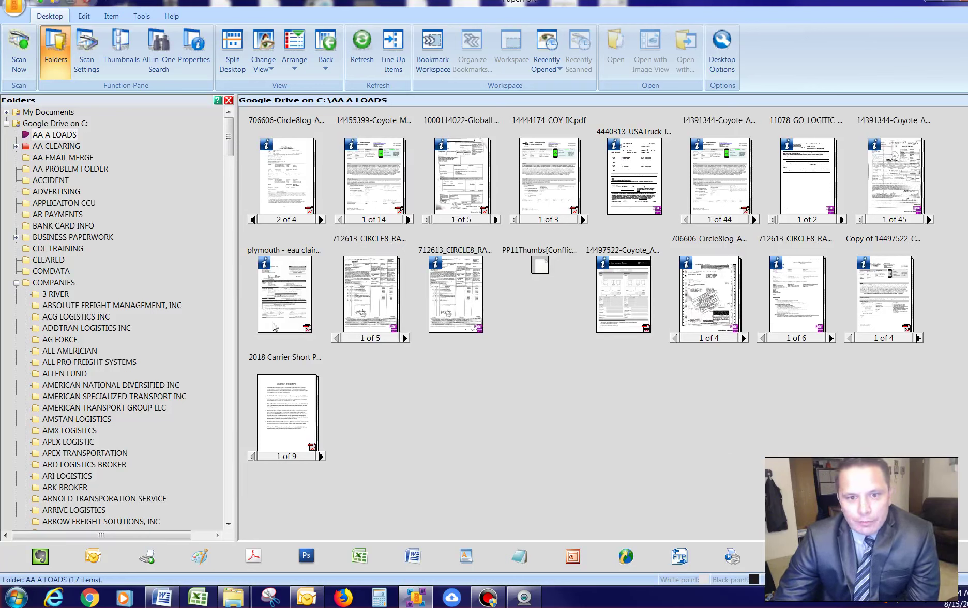
Resave 14444174_COY_IK.pdf under the same name as PDF Searchable Image, replacing the original.
right_click(542, 205)
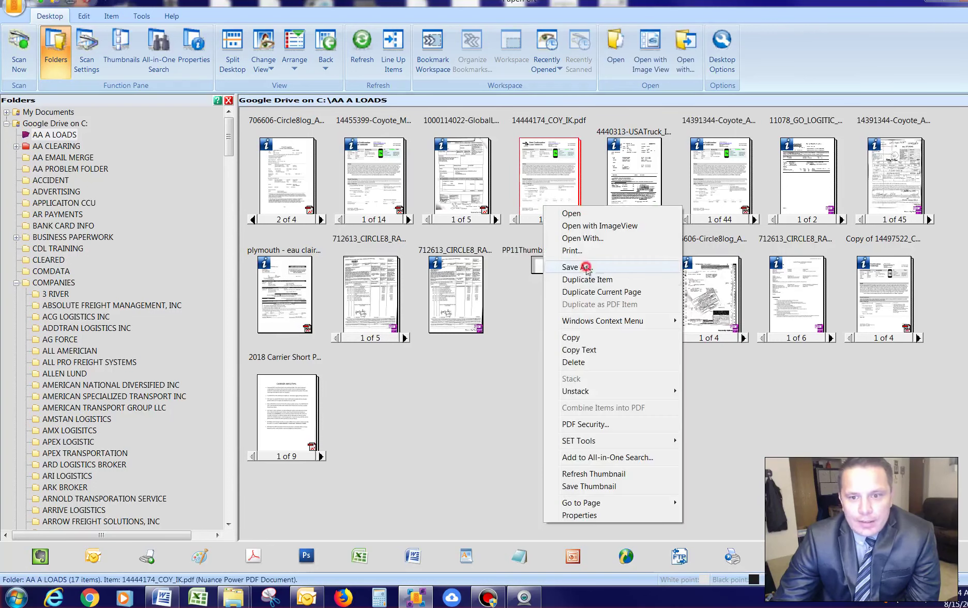
click(583, 267)
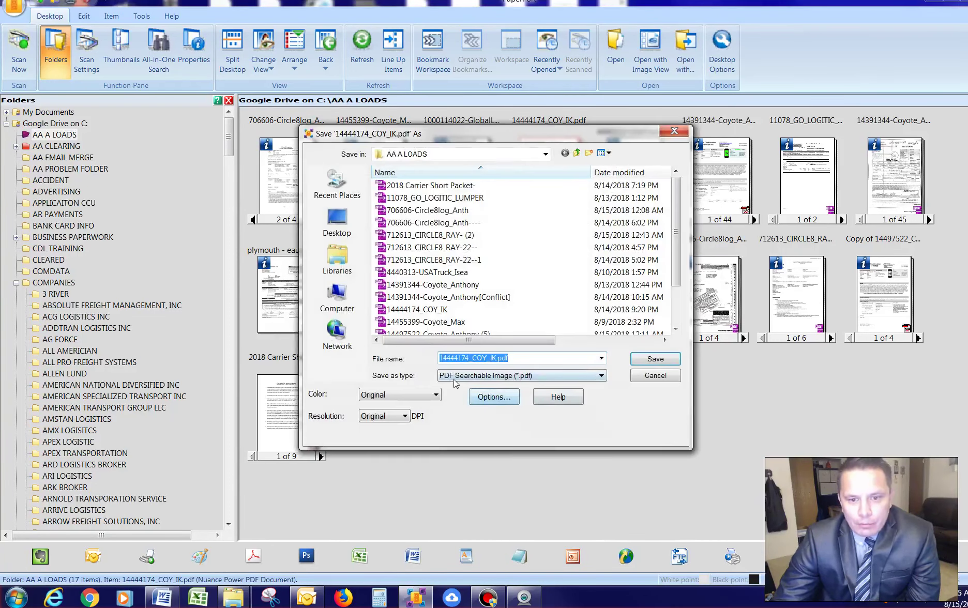
click(651, 361)
click(543, 298)
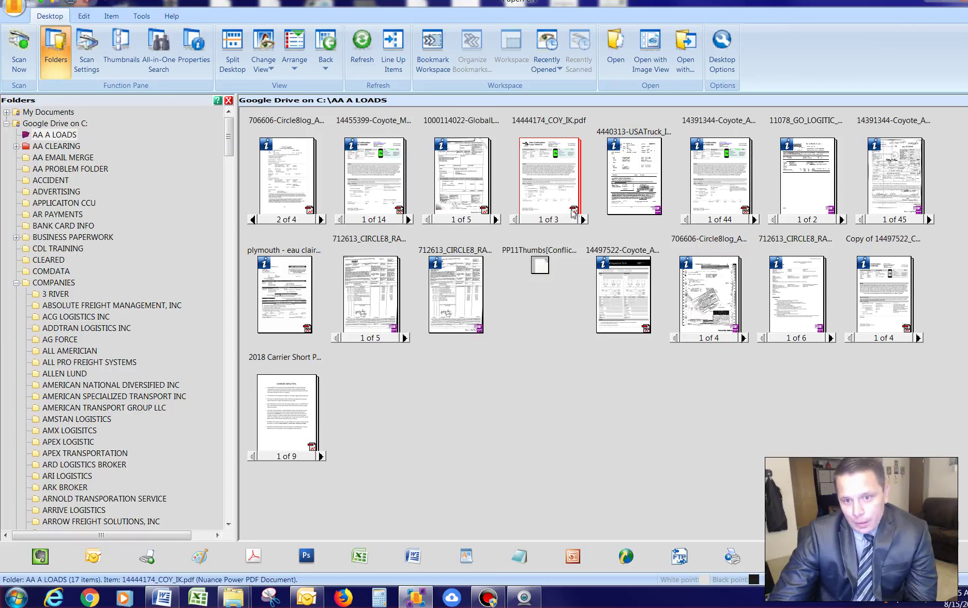
right_click(549, 184)
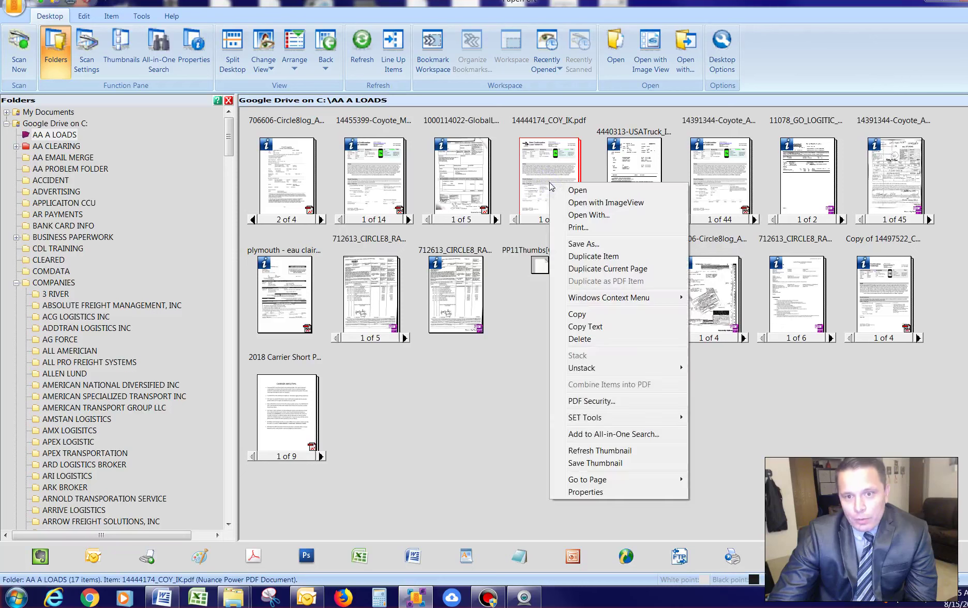
click(587, 216)
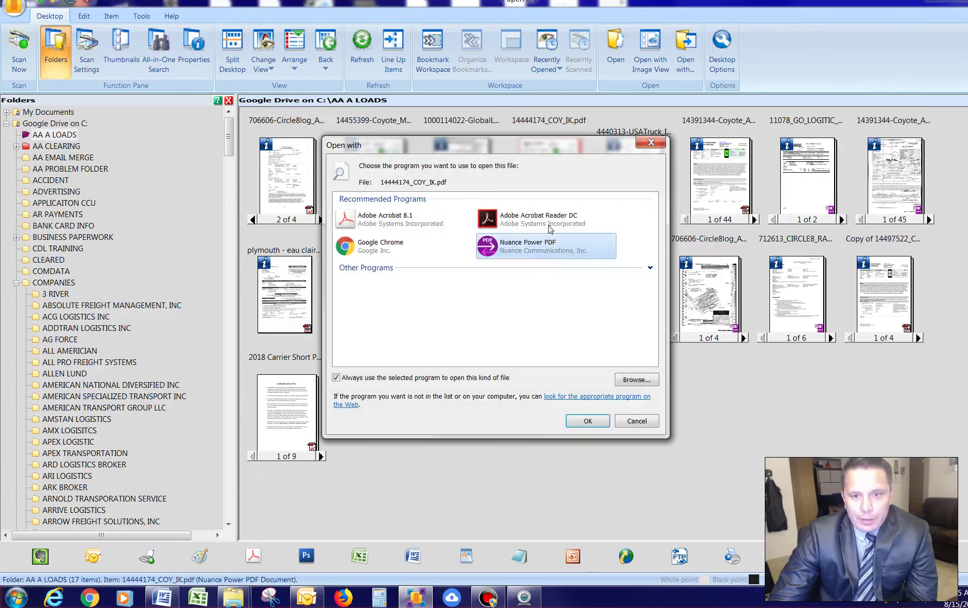
click(546, 217)
double_click(548, 217)
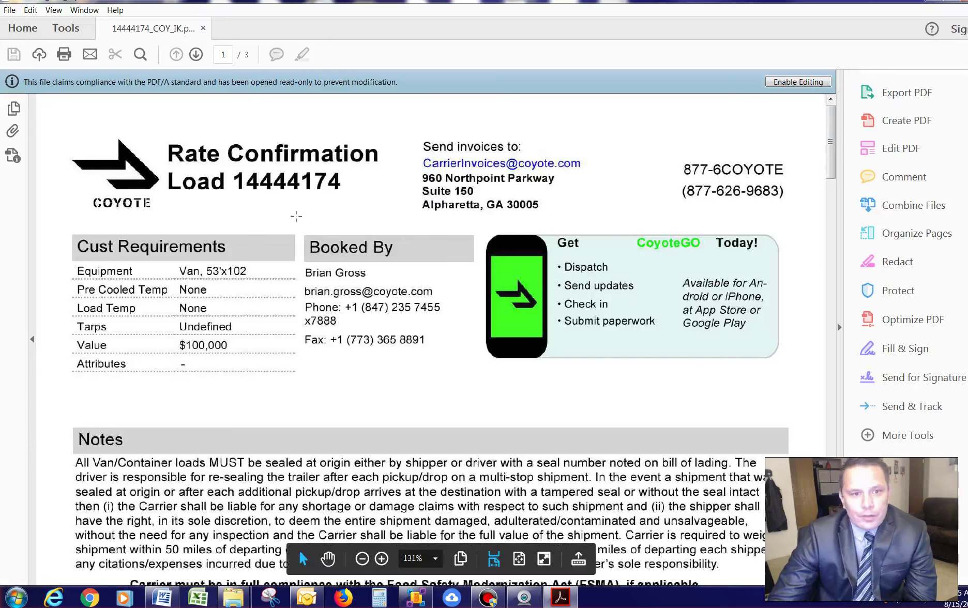
Copy the load number 14444174 from the document title, then bring up Google Drive.
drag(344, 179, 262, 194)
click(273, 199)
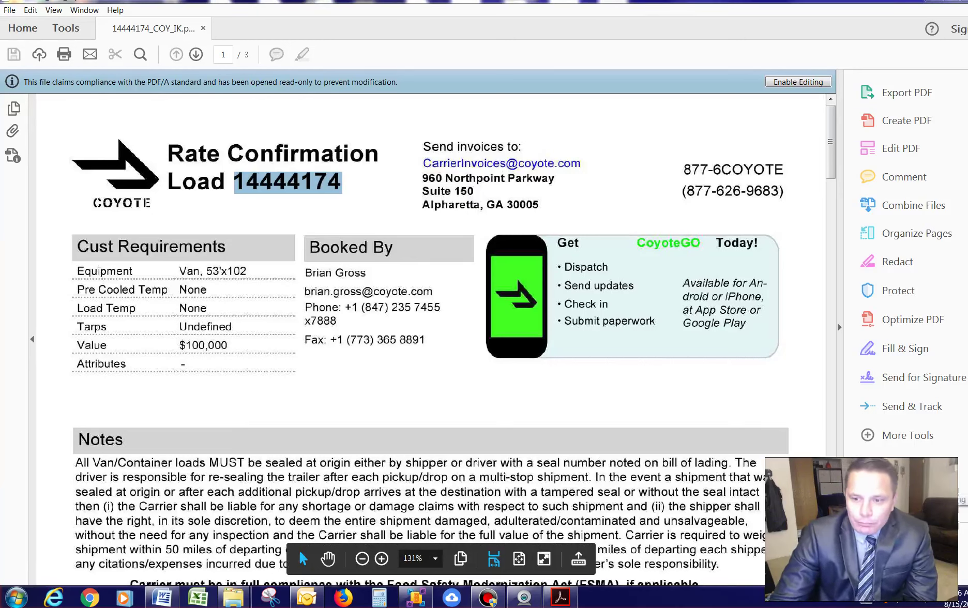
click(936, 599)
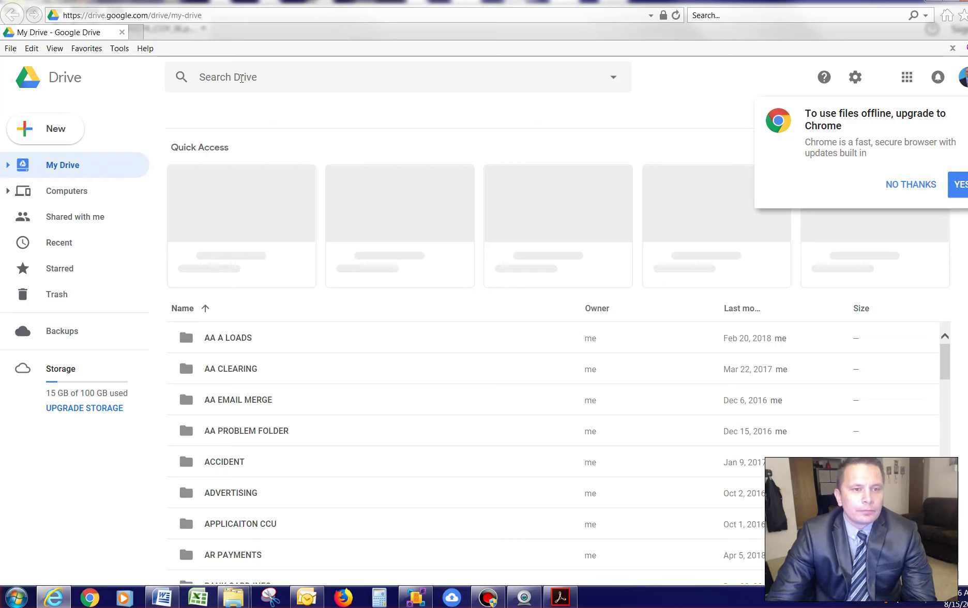
Search Google Drive for 14444174 to list matching load PDFs, then return to Acrobat.
click(259, 78)
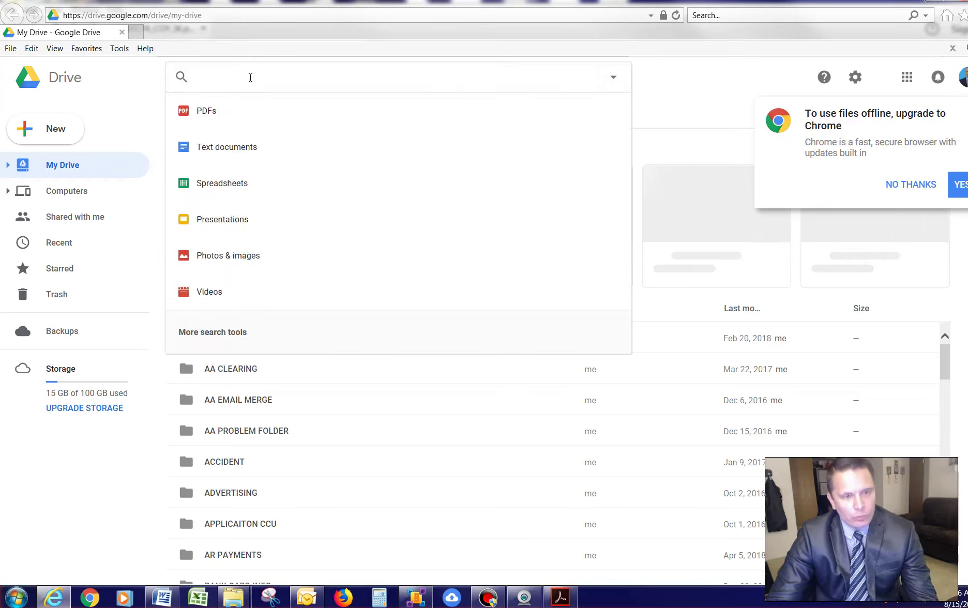
text(14444174)
key(Return)
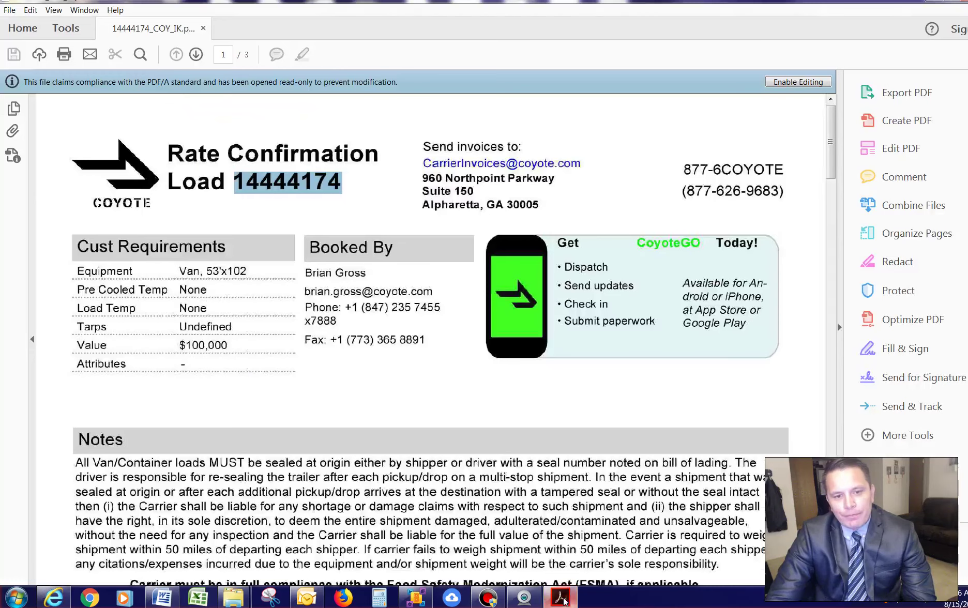
click(562, 598)
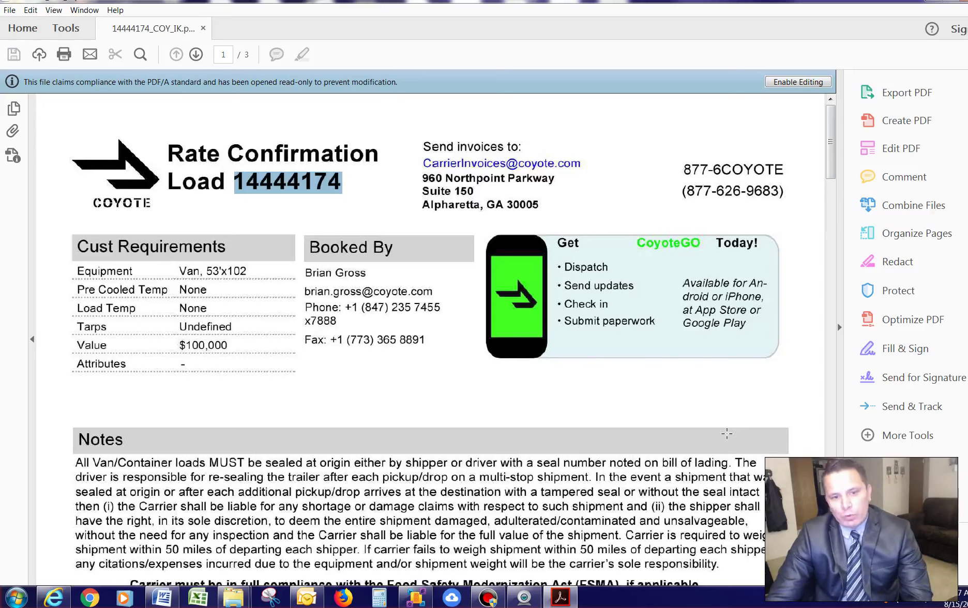
Scroll through pages 1–2 to the Charges and Agreement sections, then close Acrobat.
scroll(186, 397, down, 1)
scroll(530, 394, down, 2)
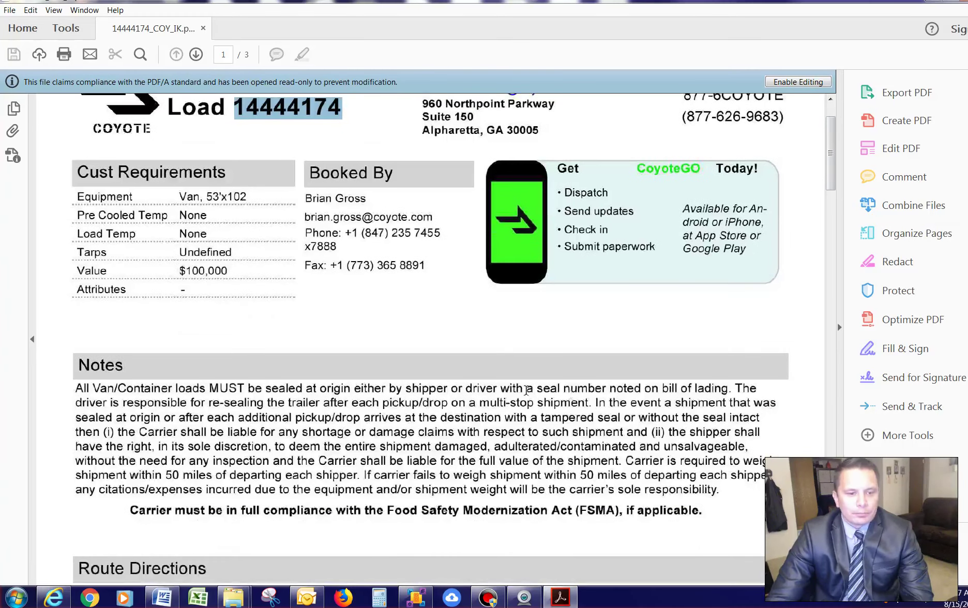
scroll(123, 336, down, 1)
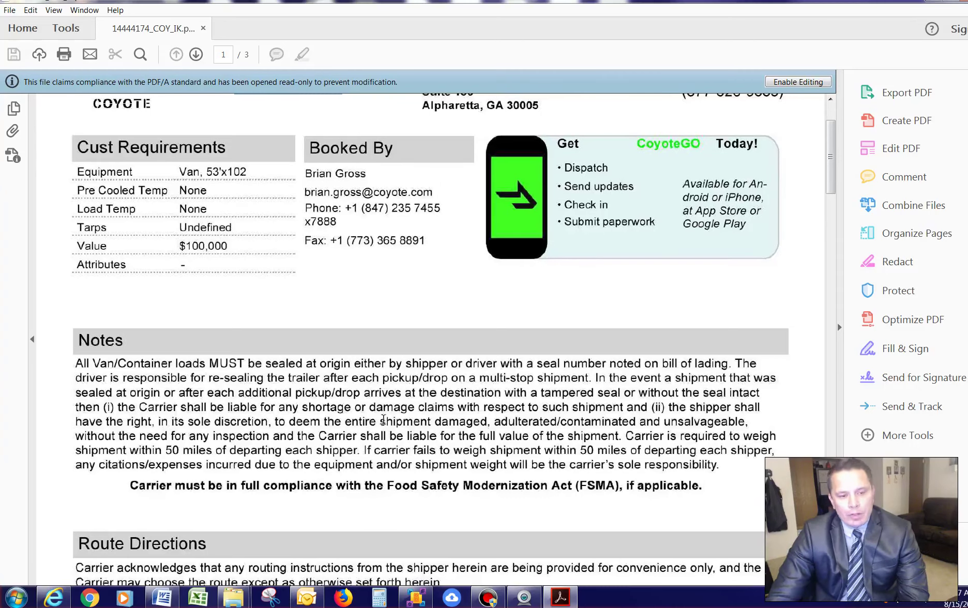
scroll(635, 446, down, 5)
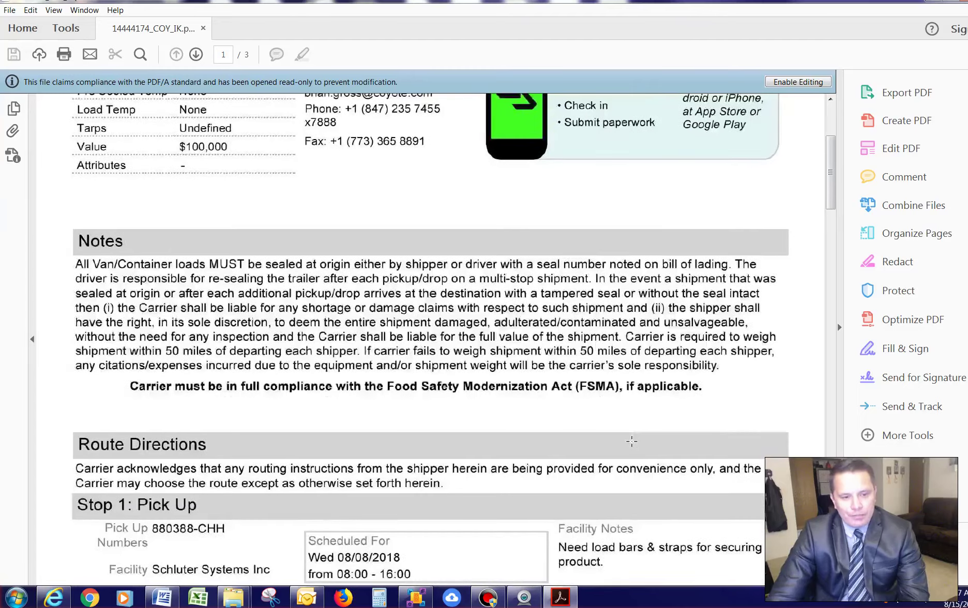
scroll(635, 436, down, 6)
scroll(628, 441, down, 1)
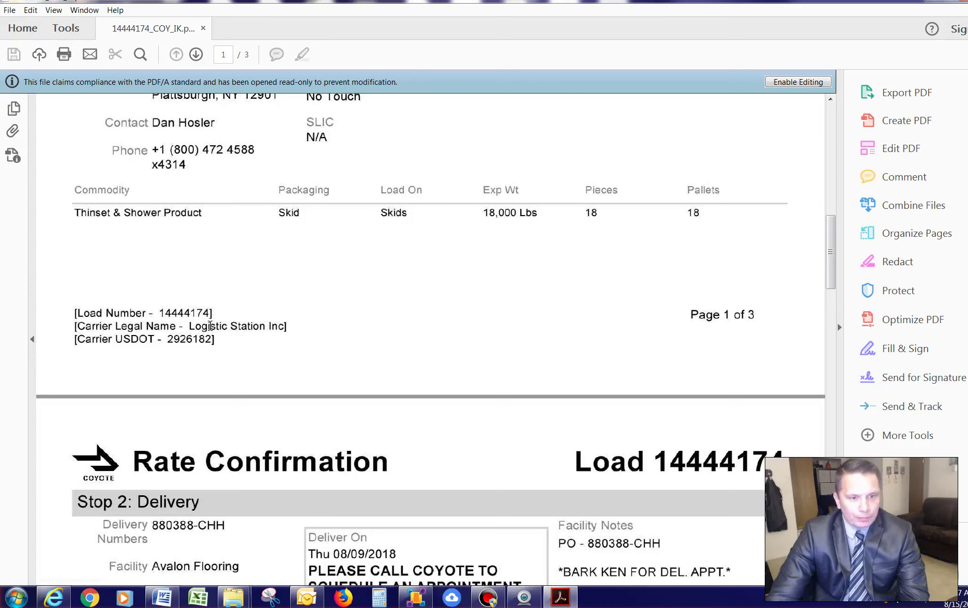
scroll(319, 460, down, 1)
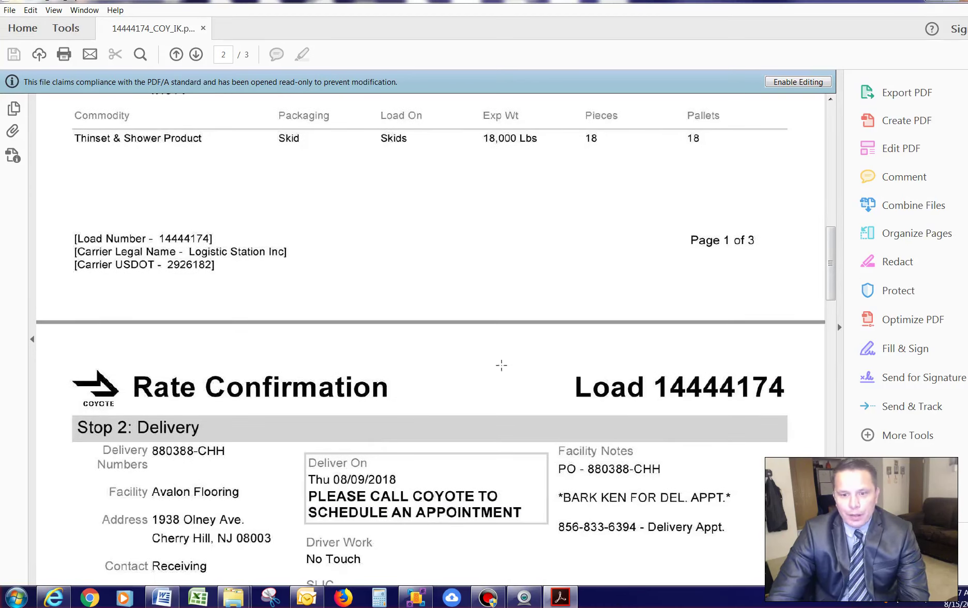
scroll(564, 358, down, 5)
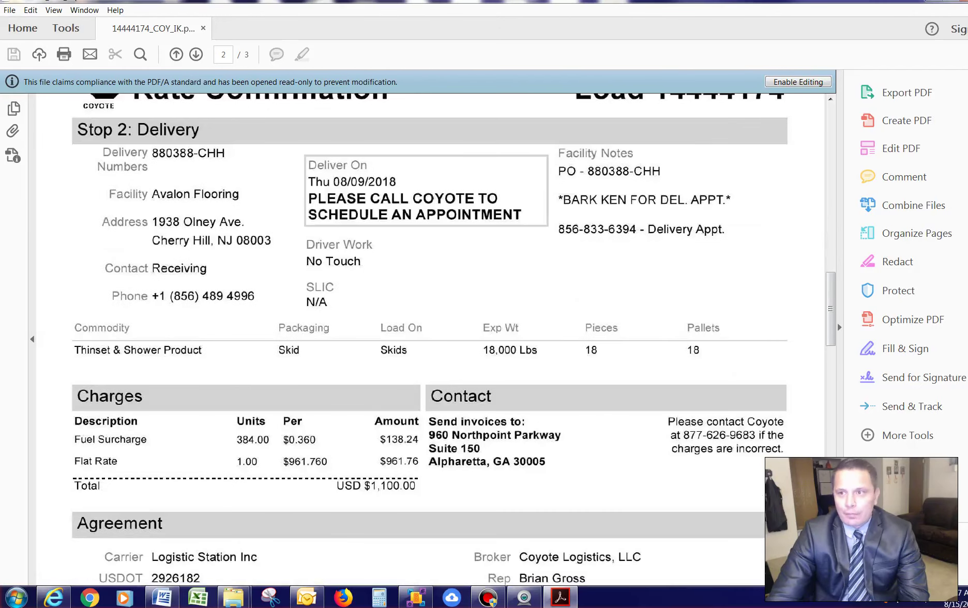
key(alt+F4)
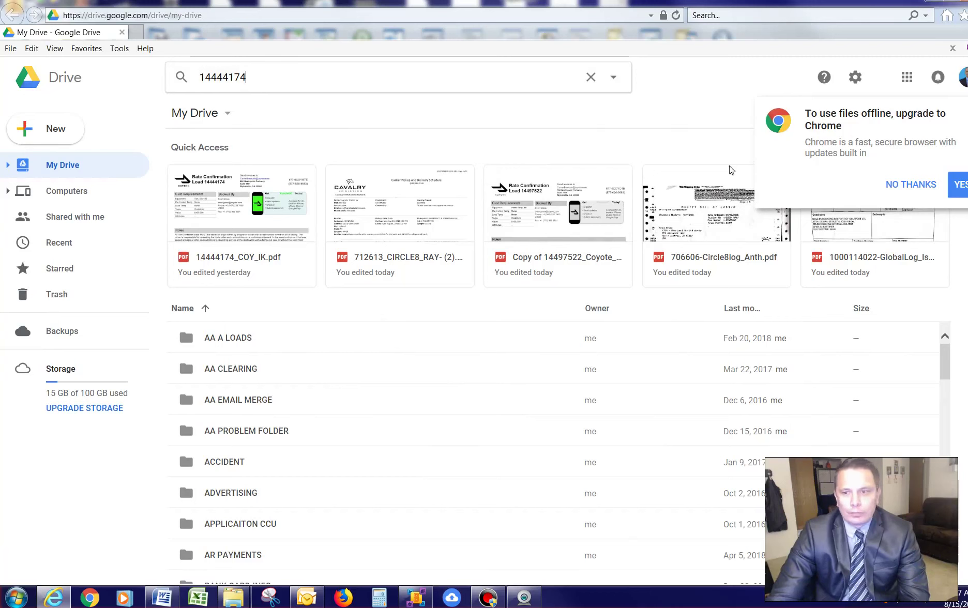
Switch from the Google Drive search results back to PaperPort's AA A LOADS documents.
click(416, 598)
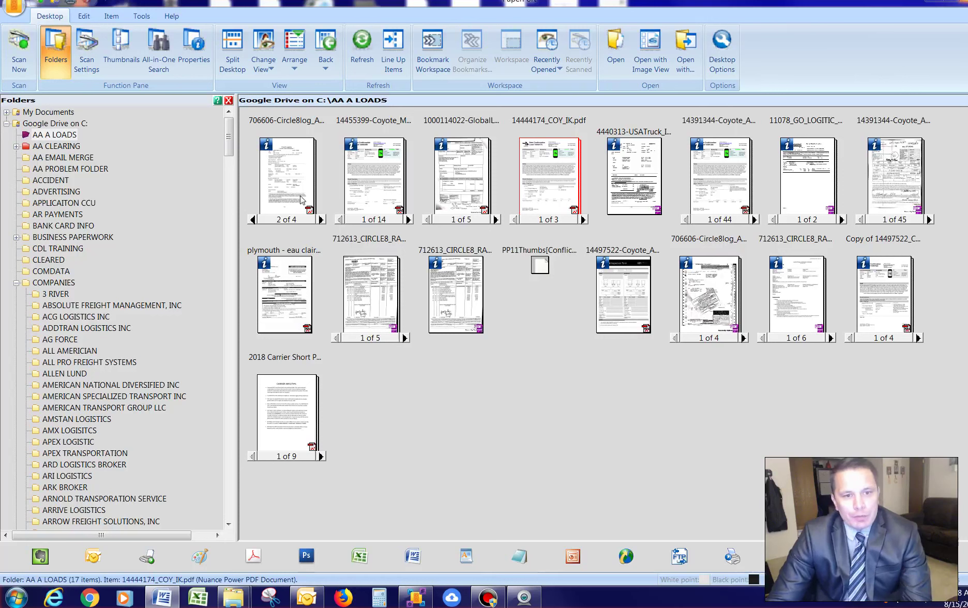
Move the 706606-Circle8log_Anth.pdf stack to the folder's end and unstack all four pages.
drag(297, 191, 372, 393)
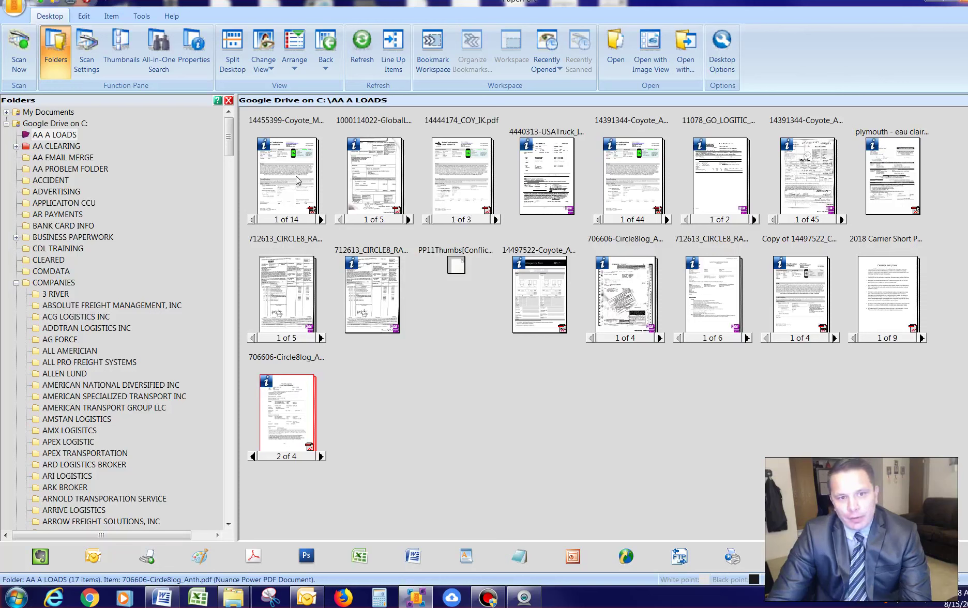
right_click(292, 420)
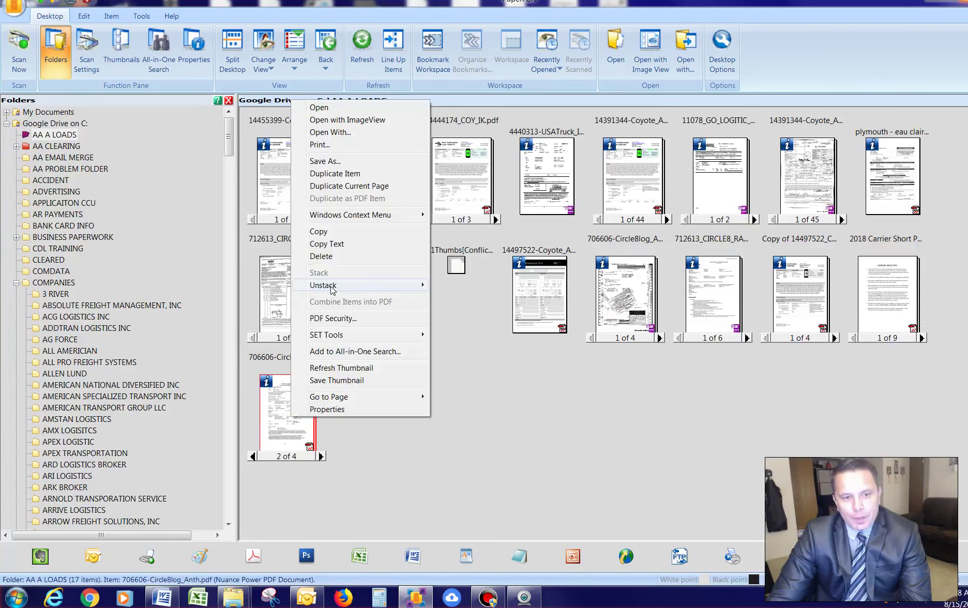
mouse_move(333, 290)
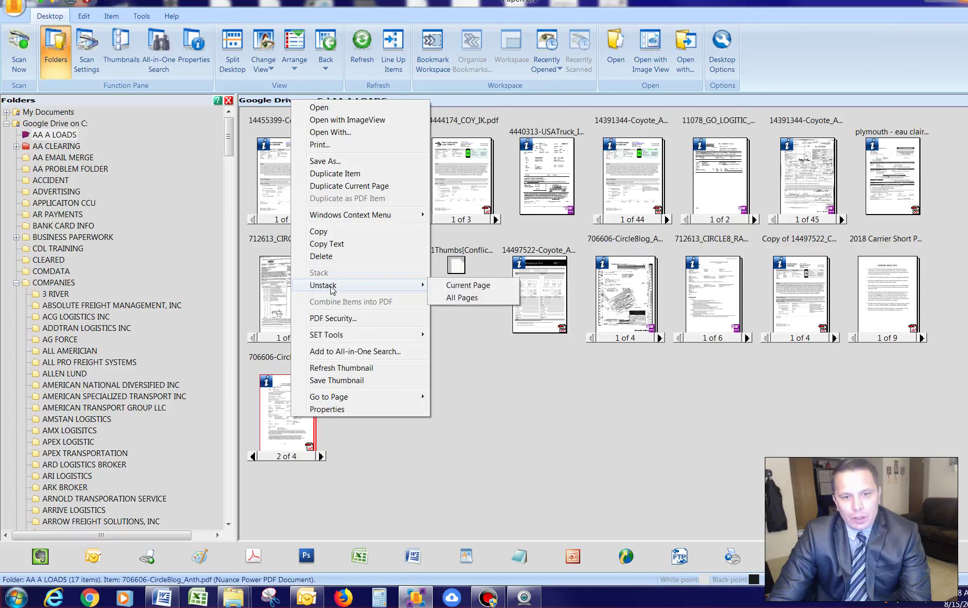
click(467, 297)
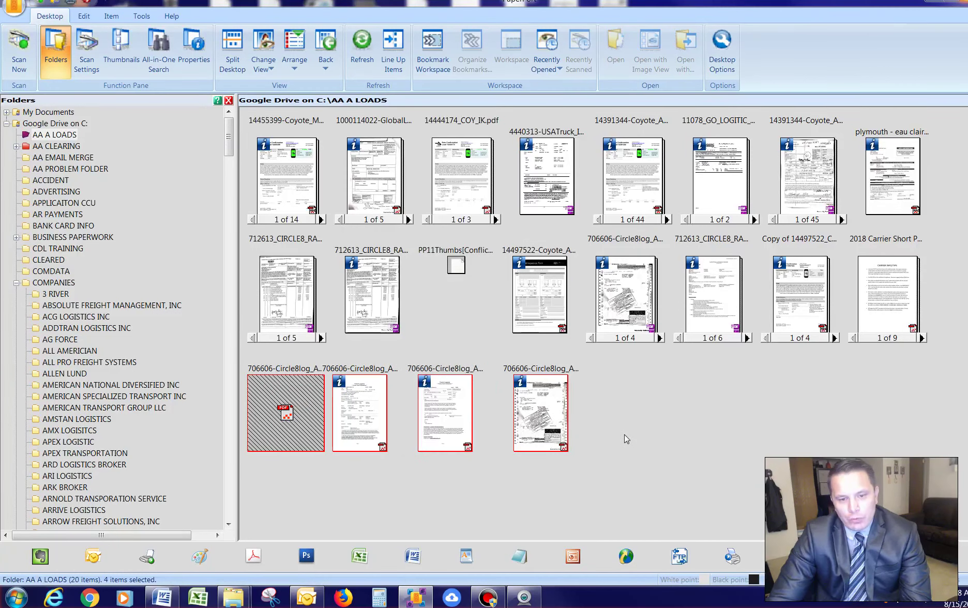
click(475, 485)
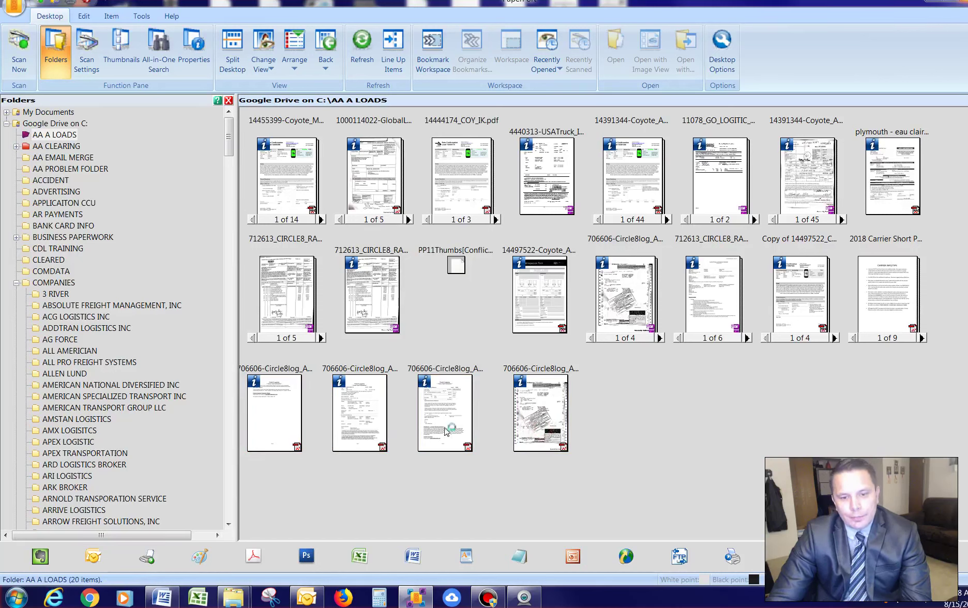
drag(440, 430, 540, 413)
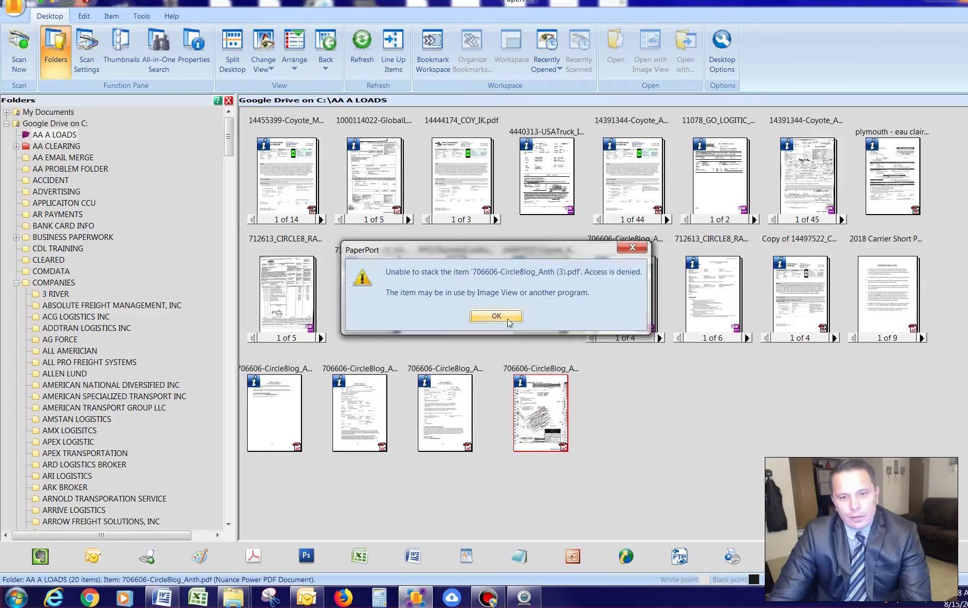
click(508, 318)
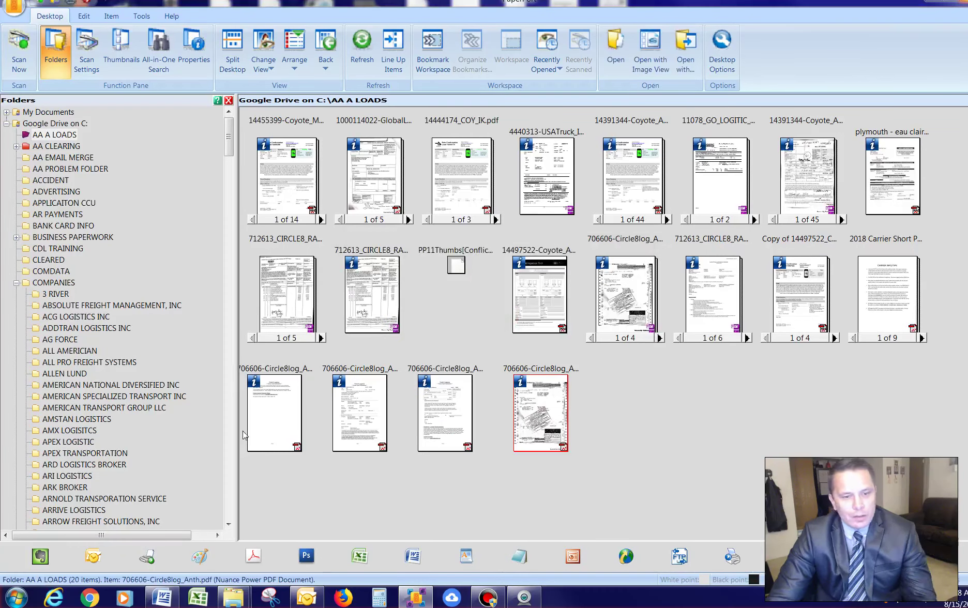
click(272, 435)
ctrl+click(364, 429)
ctrl+click(436, 421)
ctrl+click(528, 418)
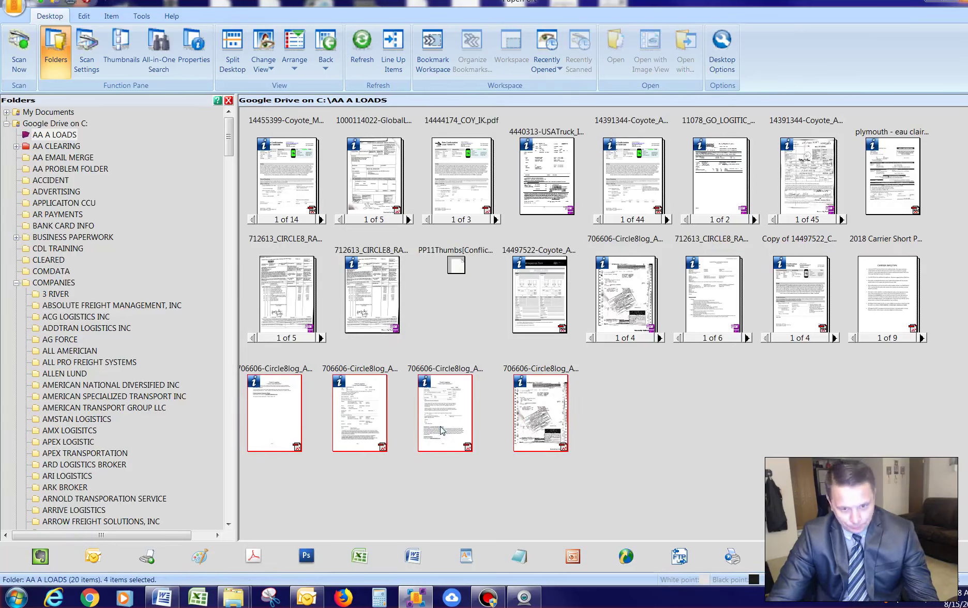
Duplicate the four 706606 scans, send the four originals to the Recycle Bin, and begin stacking the copies.
right_click(442, 430)
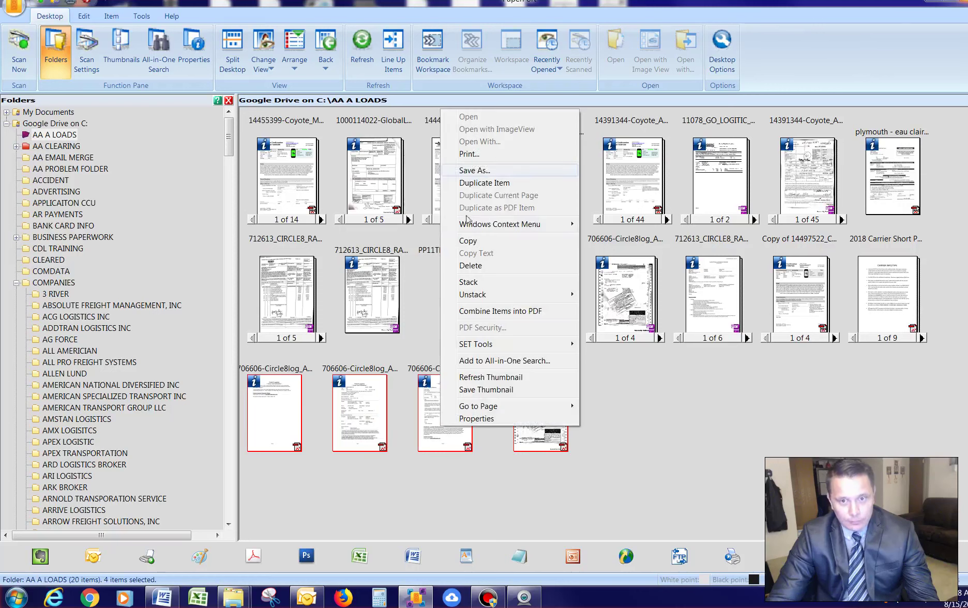
click(473, 241)
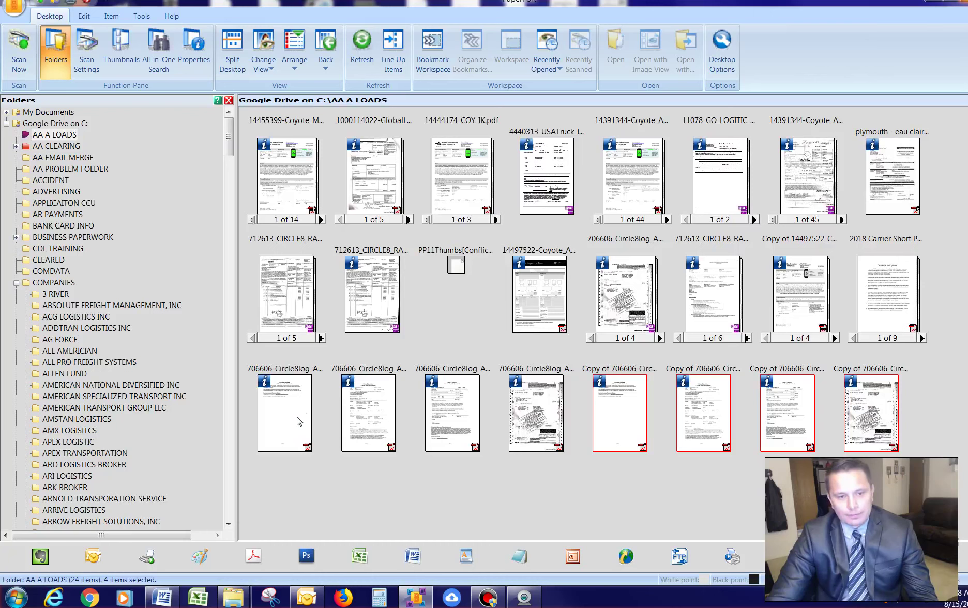
click(299, 421)
ctrl+click(376, 422)
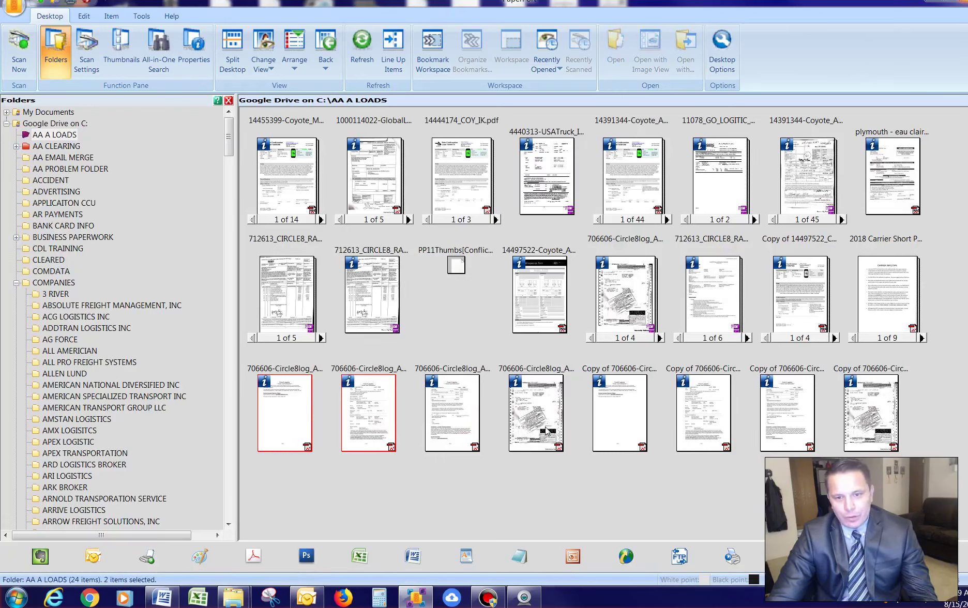
shift+click(539, 428)
key(Delete)
click(475, 311)
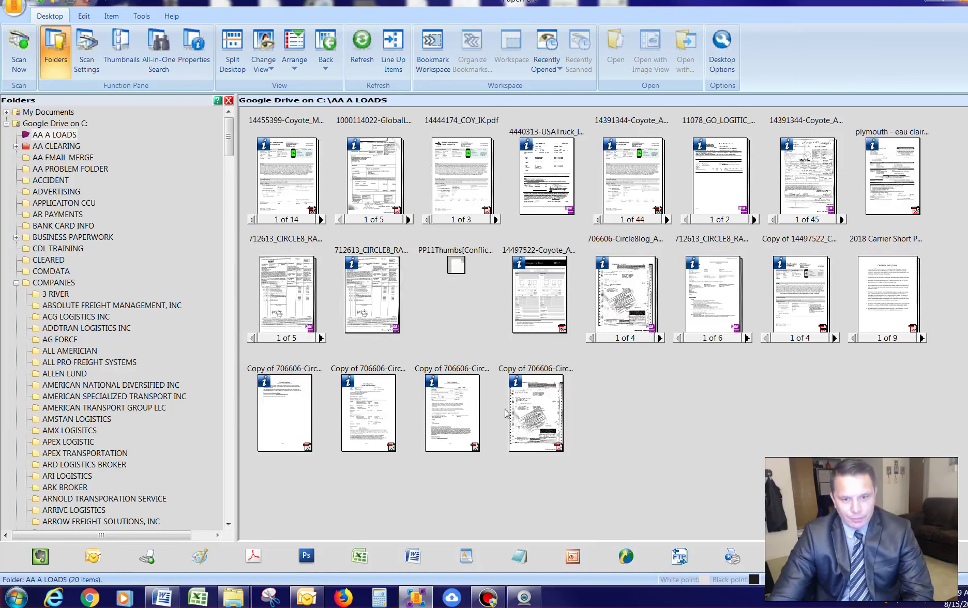
drag(512, 414, 472, 429)
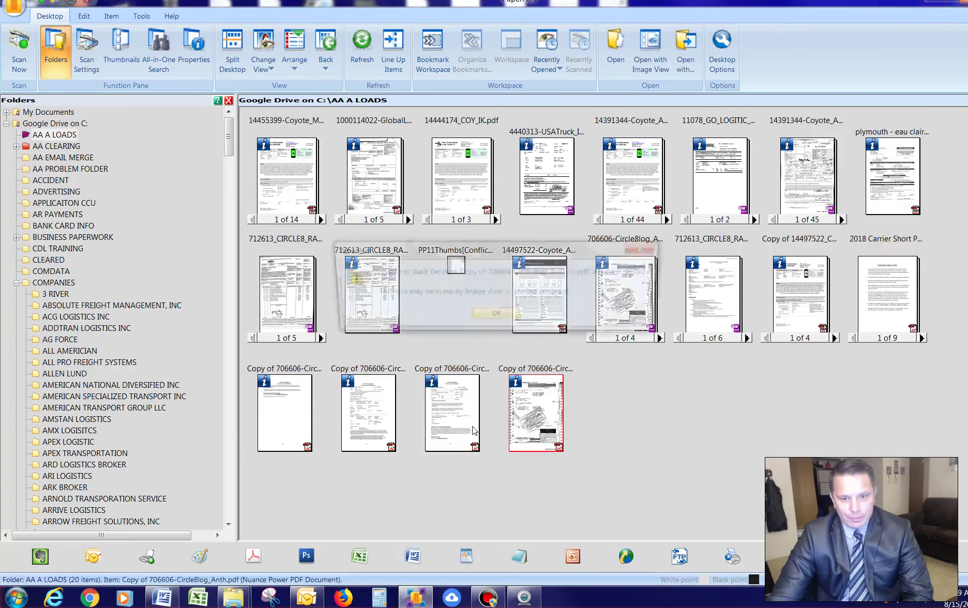
Stack the four Copy of 706606 pages into one four-page document.
click(491, 315)
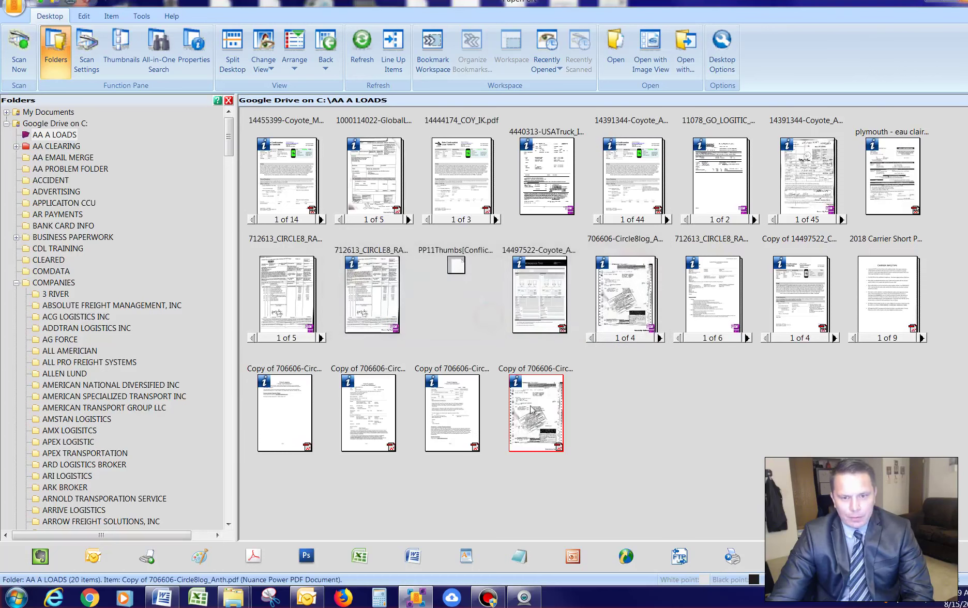
click(614, 425)
drag(297, 420, 377, 424)
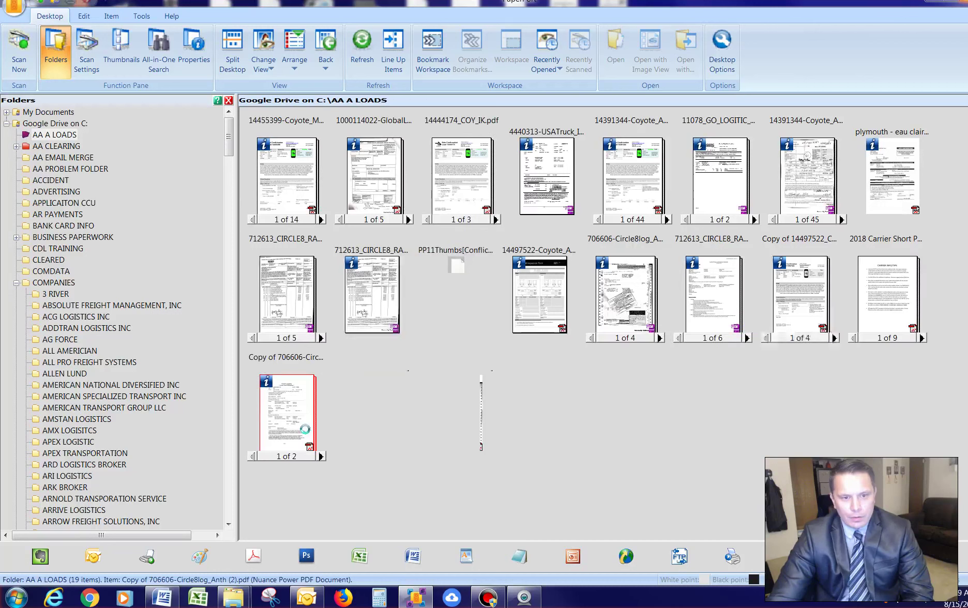
drag(282, 408, 364, 422)
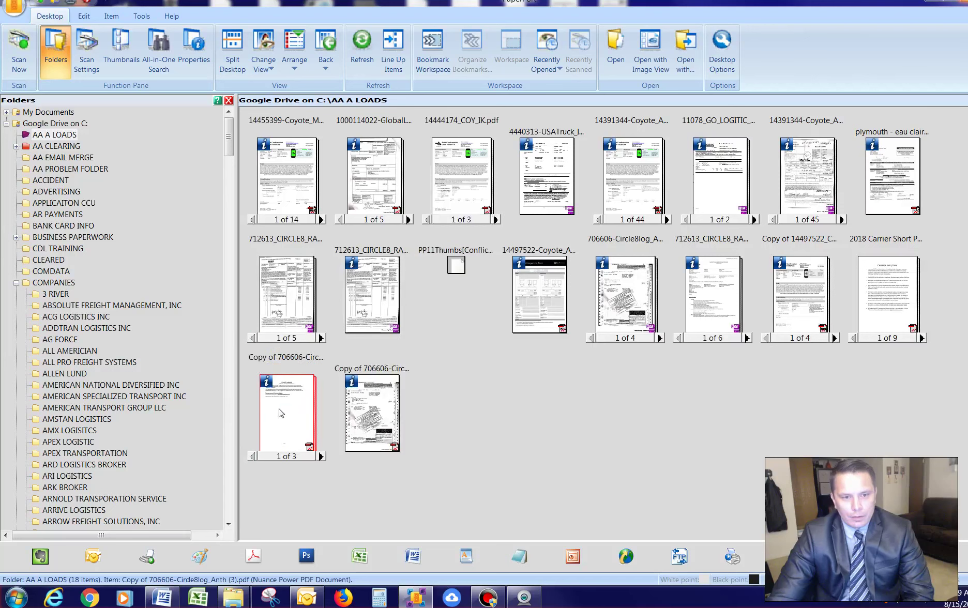
drag(282, 414, 365, 409)
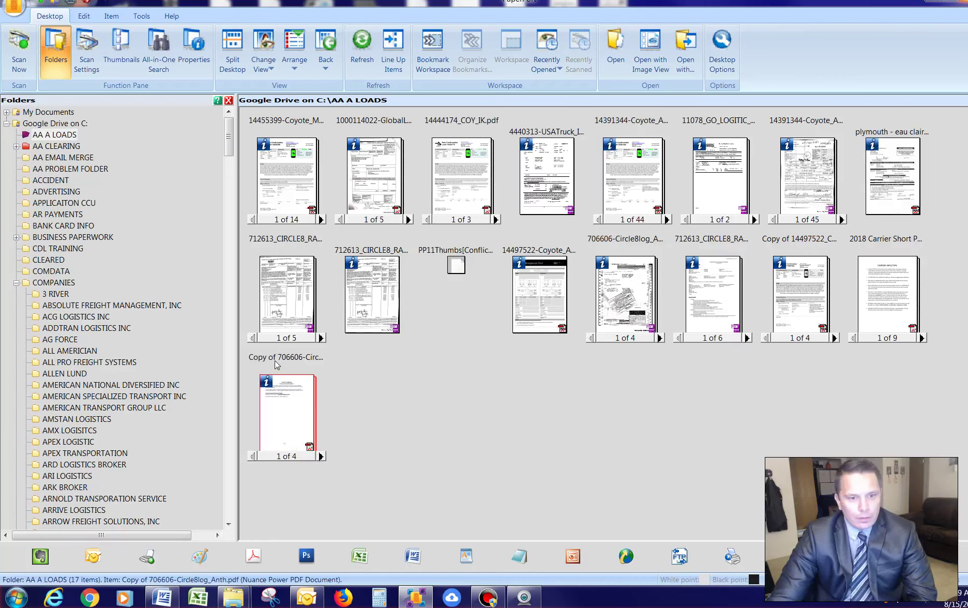
Rename the stacked document to 706606-Circle8log_Anth.pdf by removing the 'Copy of ' prefix.
click(274, 357)
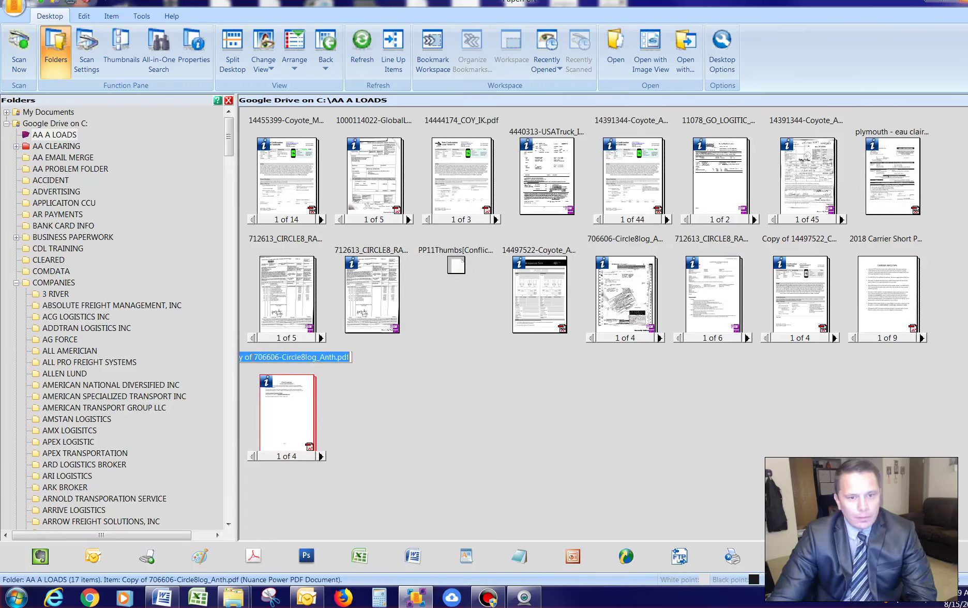
click(253, 358)
key(BackSpace)
key(BackSpace)
key(BackSpace)
key(BackSpace)
key(BackSpace)
key(BackSpace)
key(BackSpace)
key(BackSpace)
click(392, 402)
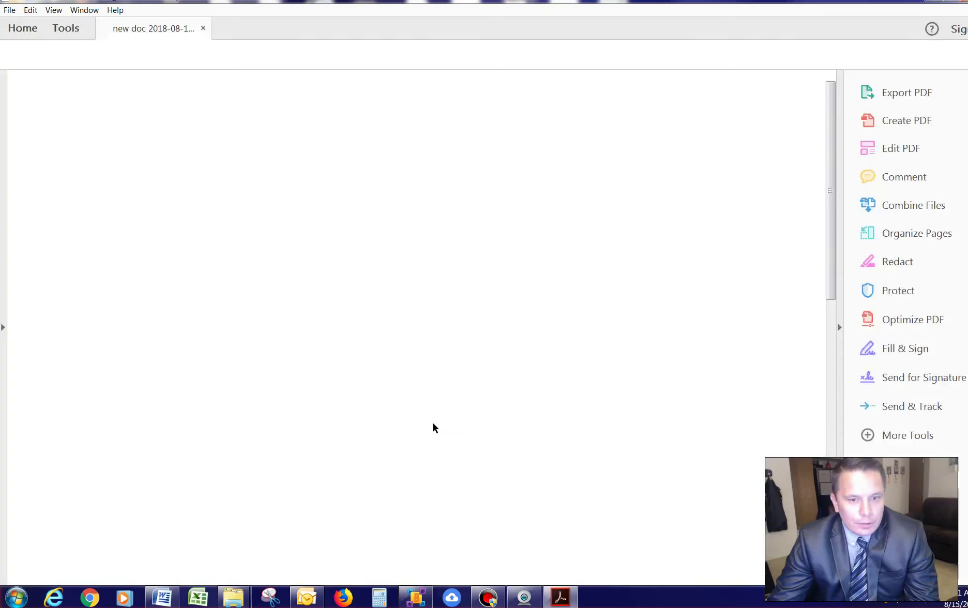
Scroll down and back up through the single-page hand photo.
scroll(513, 366, down, 10)
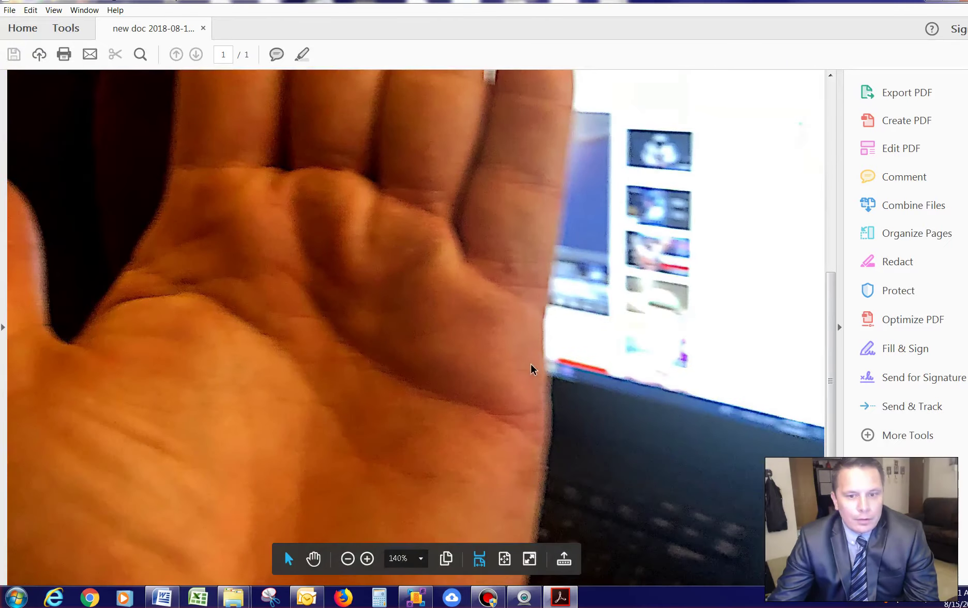
scroll(530, 365, down, 3)
scroll(529, 364, up, 10)
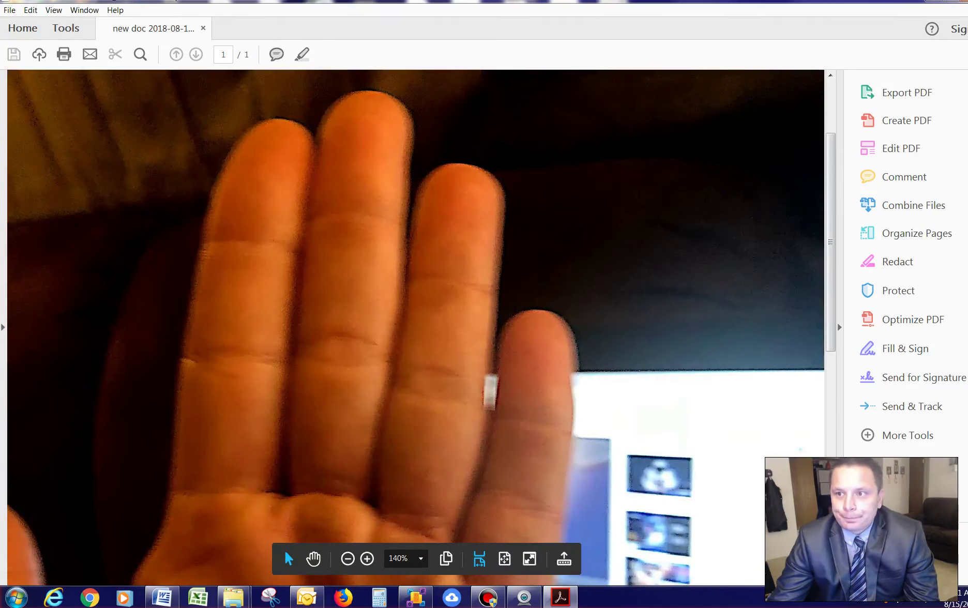
Close the photo and delete the new doc 2018-08-15 scan, confirming Yes.
key(alt+F4)
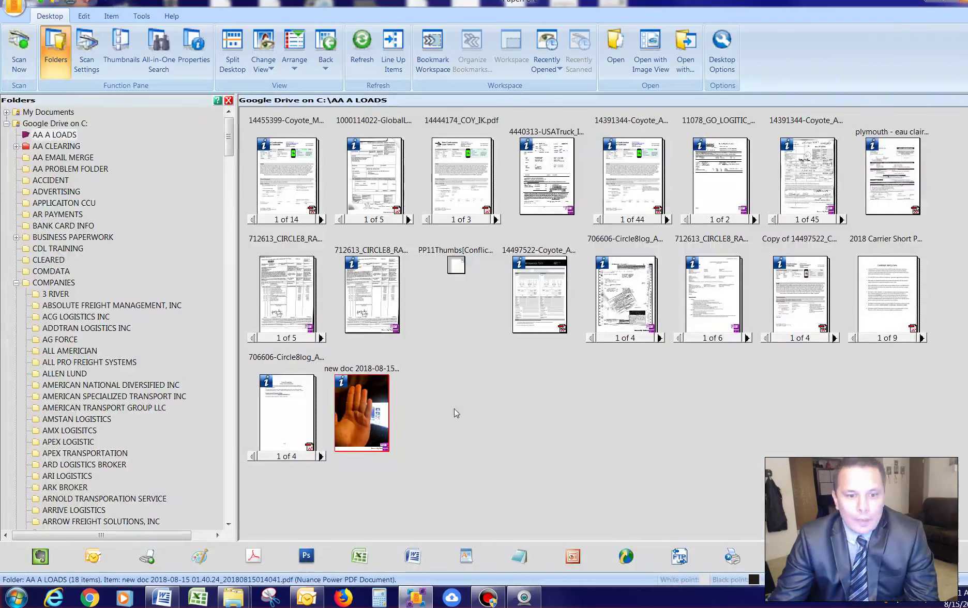
mouse_move(364, 411)
mouse_down()
mouse_move(365, 446)
mouse_move(290, 404)
mouse_move(417, 398)
mouse_move(720, 170)
mouse_move(360, 162)
mouse_move(848, 171)
mouse_move(542, 171)
mouse_move(360, 205)
mouse_move(366, 411)
mouse_up()
click(452, 417)
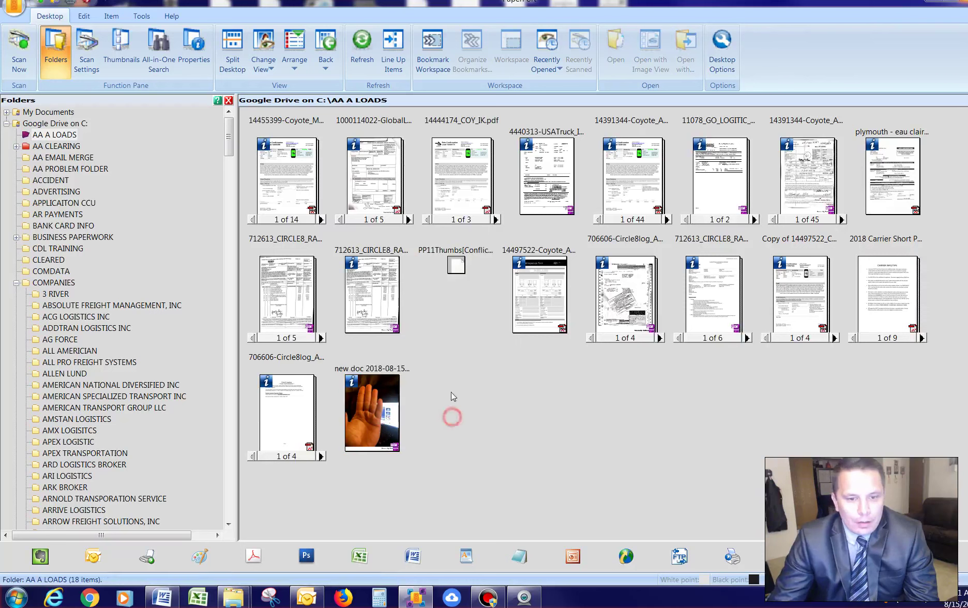
click(388, 413)
key(Delete)
click(467, 310)
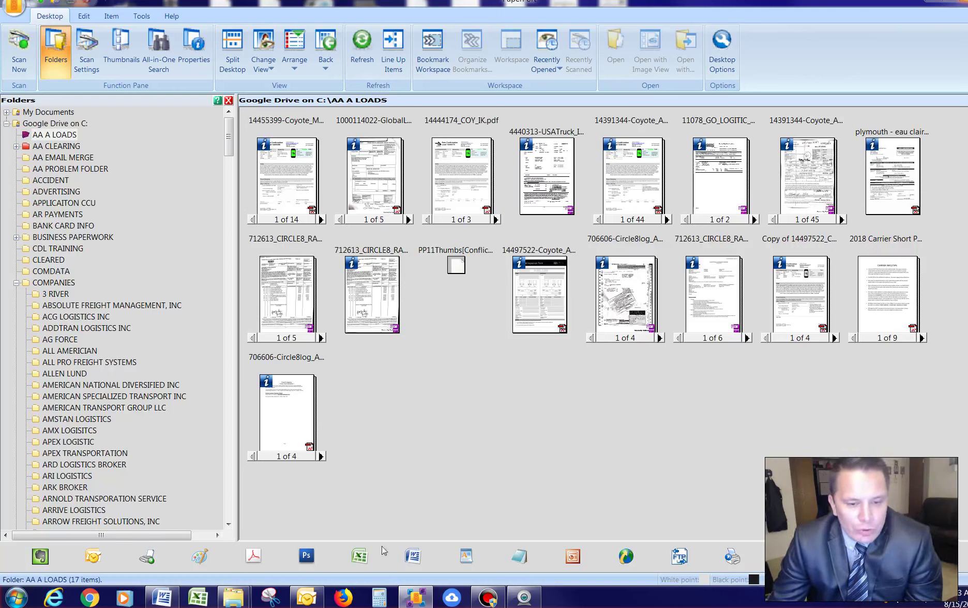
Select the combined 706606 document and bring up, then dismiss, its actions list.
click(293, 431)
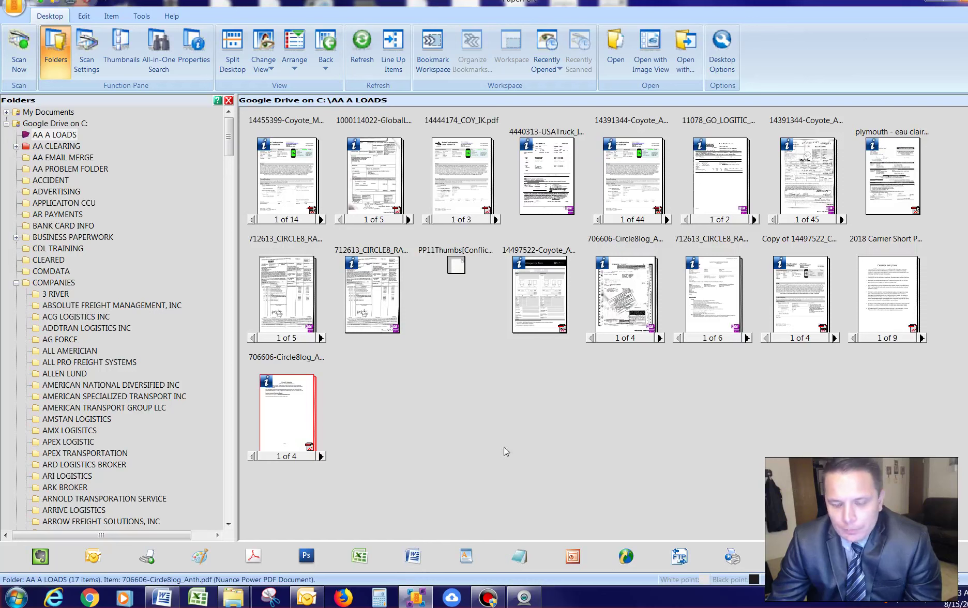
click(434, 461)
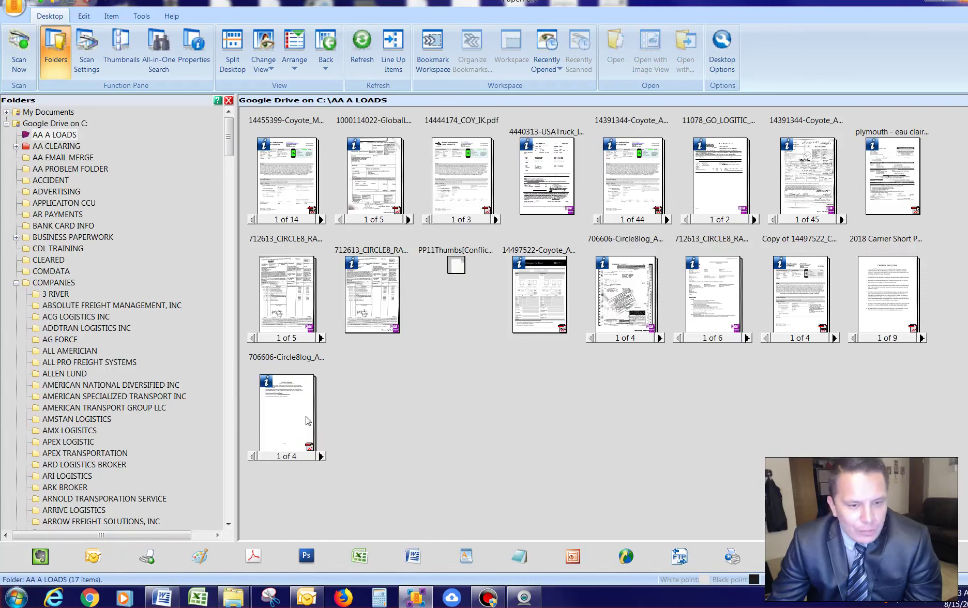
right_click(306, 416)
click(353, 452)
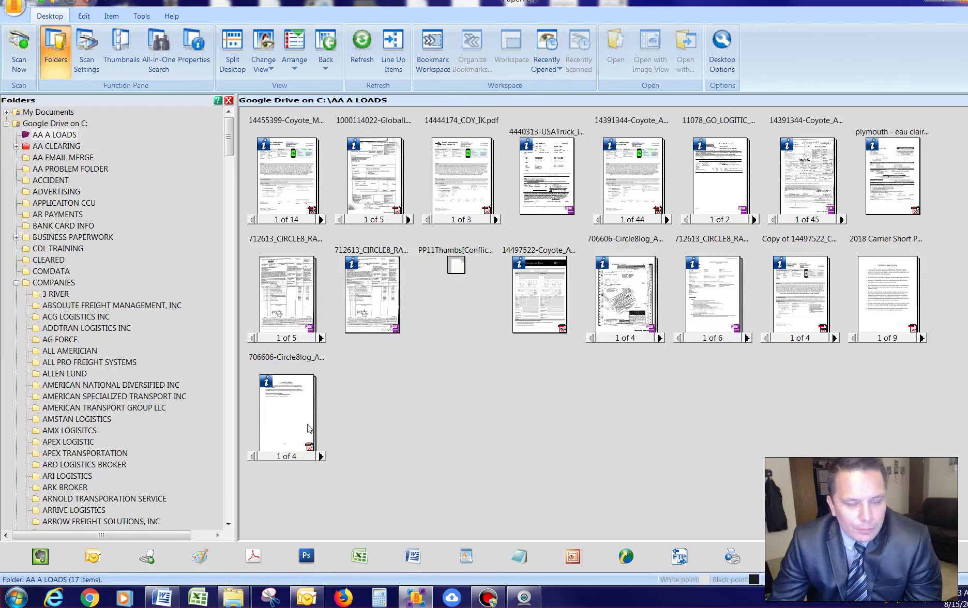
Restore PaperPort to a smaller, narrower window moved right, and bring up Outlook.
double_click(392, 15)
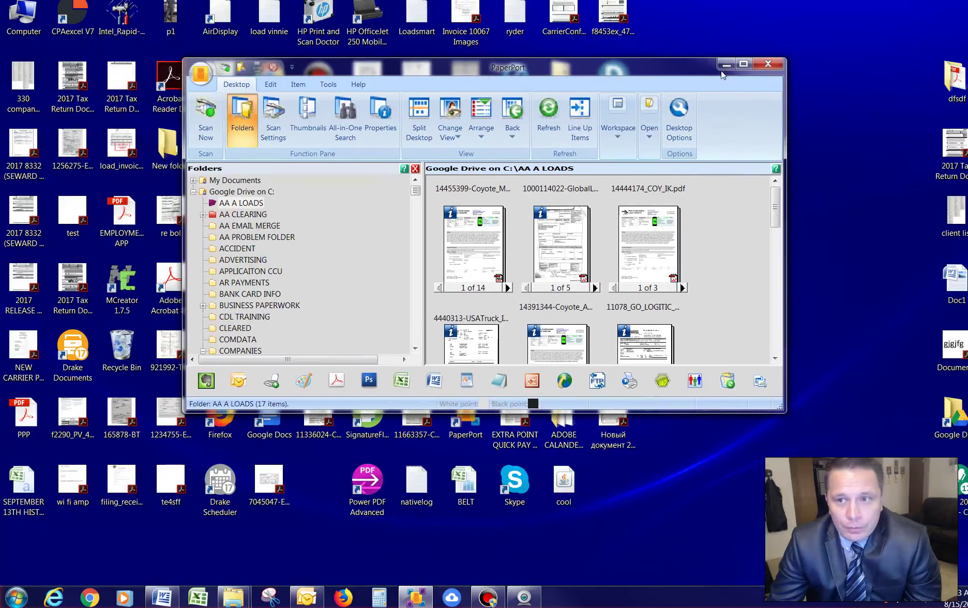
drag(784, 118, 635, 118)
drag(481, 66, 672, 64)
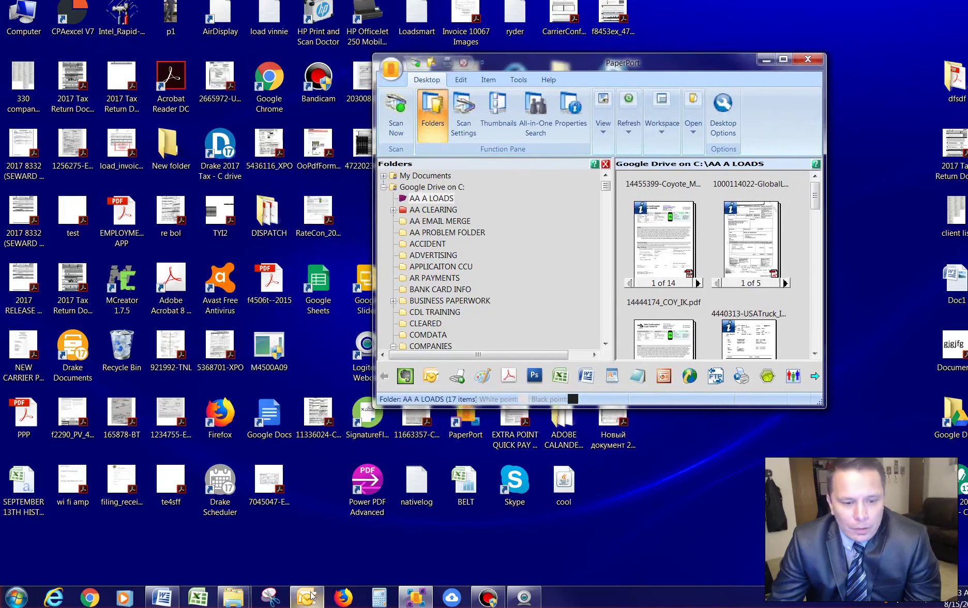
click(307, 597)
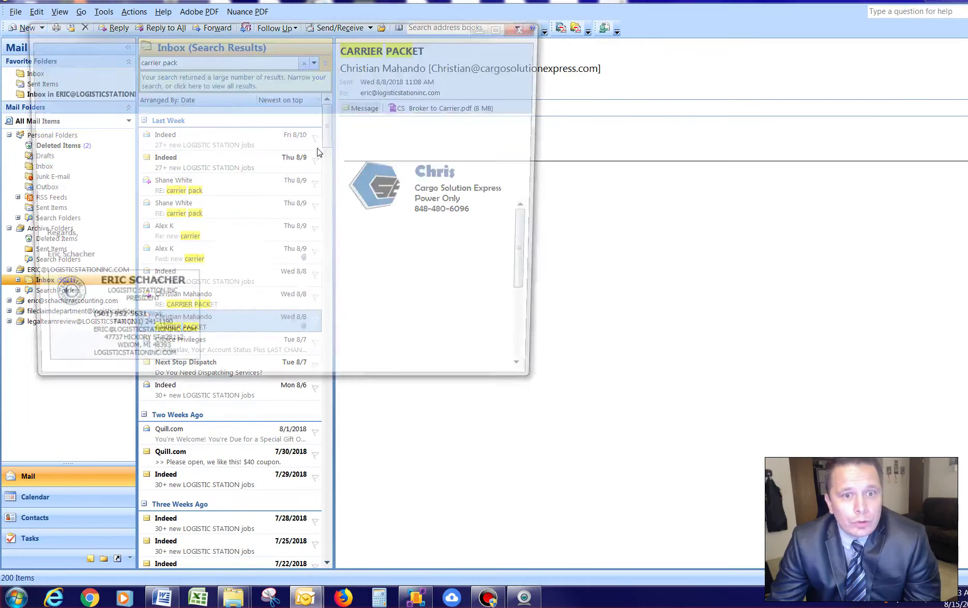
Move PaperPort beside the message and attach 14455399-Coyote Max.pdf to it.
click(416, 597)
click(516, 62)
drag(613, 71, 798, 62)
click(852, 239)
click(297, 208)
drag(298, 195, 302, 199)
Add the suggested efax address as recipient, attach 14444174_COY_JK.pdf, and close the draft.
click(146, 124)
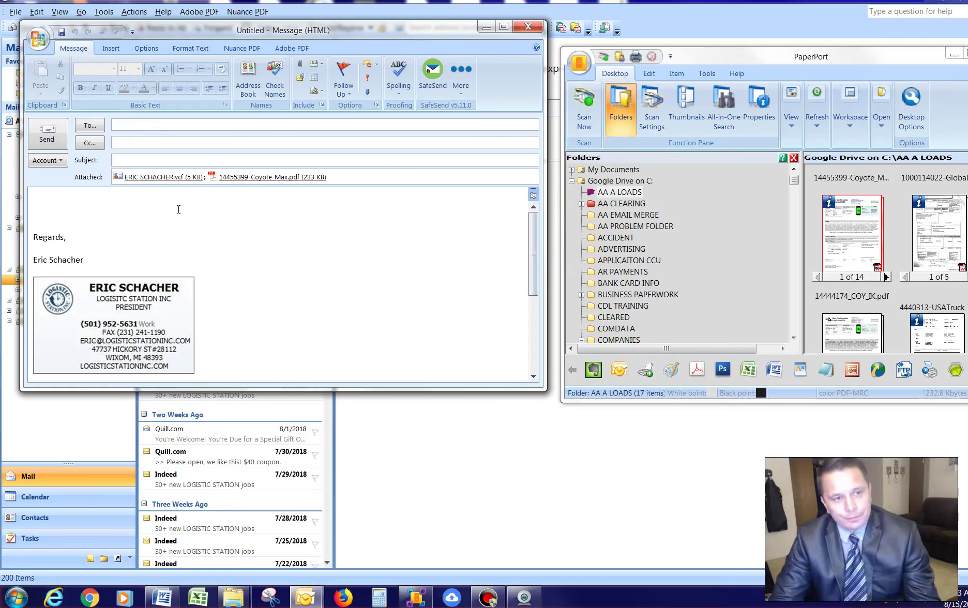
text(1)
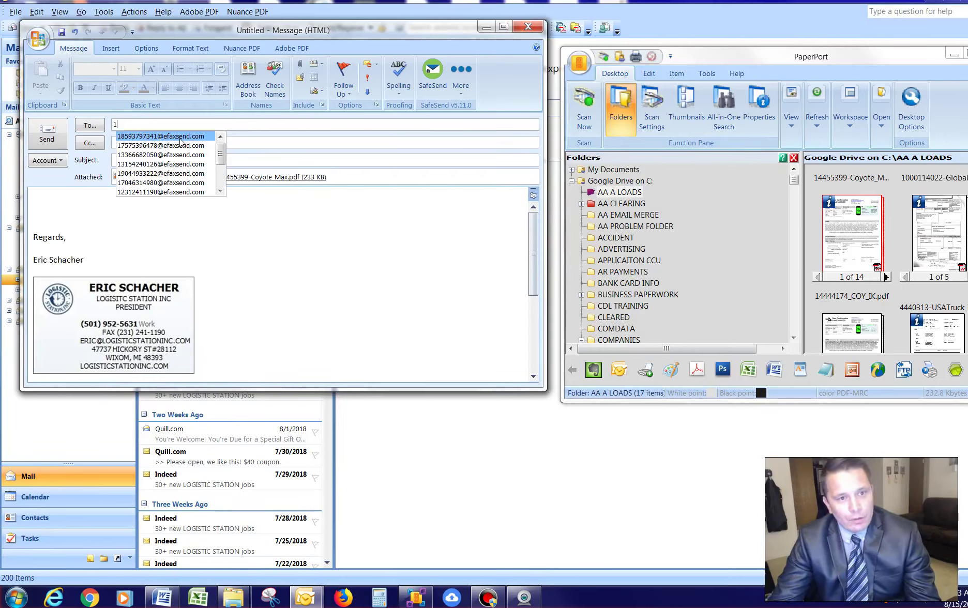
click(181, 137)
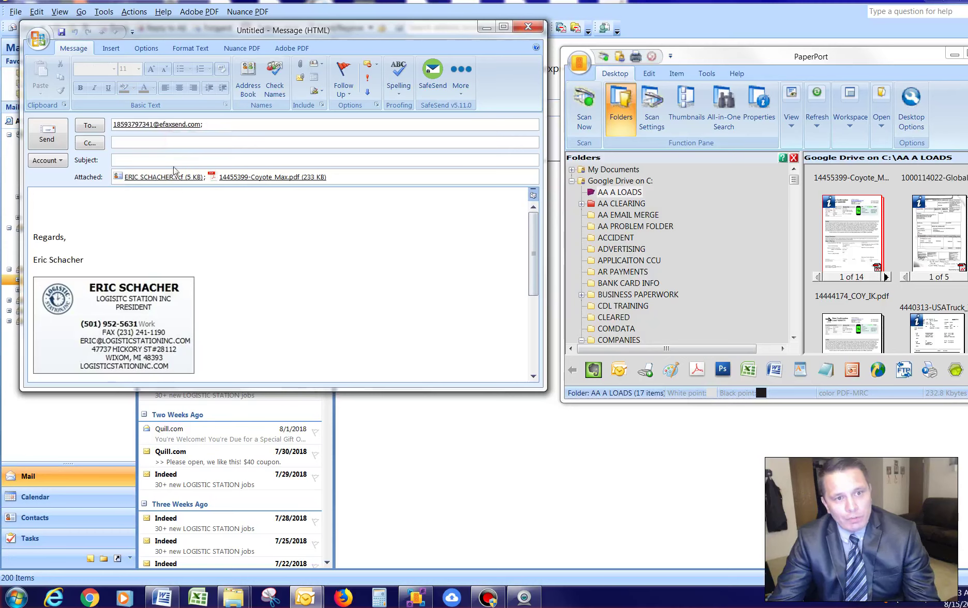
drag(854, 331, 410, 247)
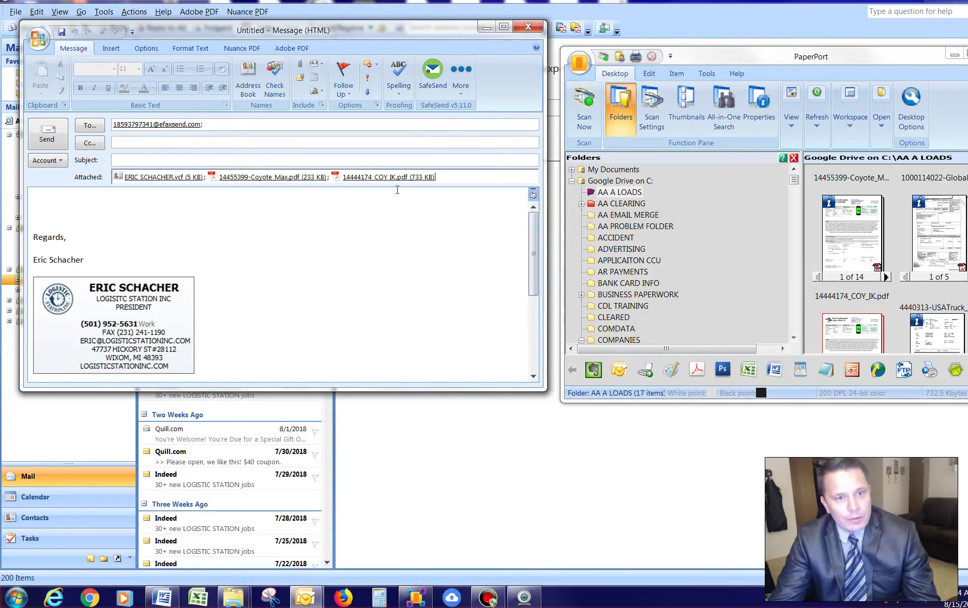
click(528, 26)
Discard the draft without saving, then move PaperPort left and maximize it.
click(505, 325)
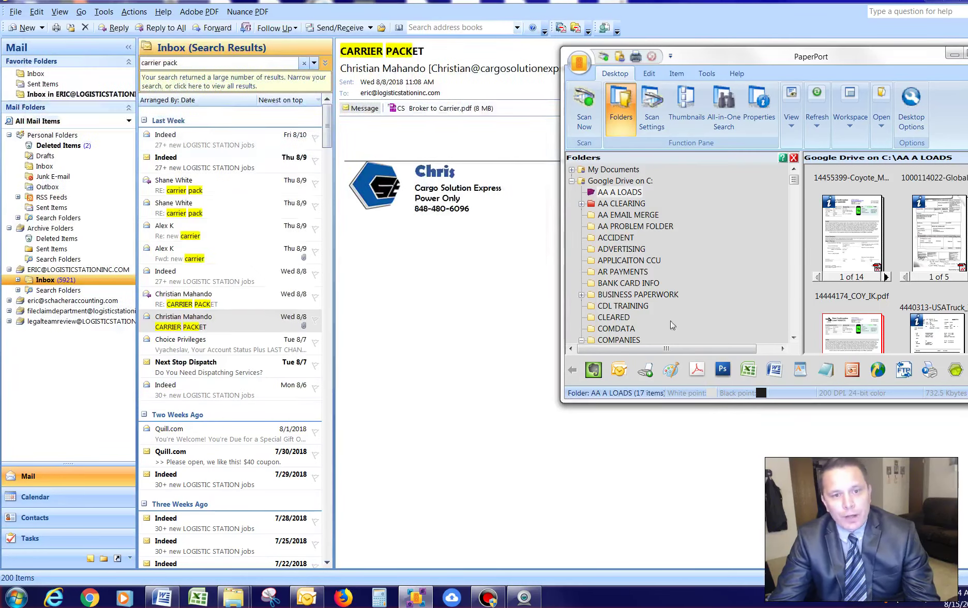
drag(891, 63, 659, 62)
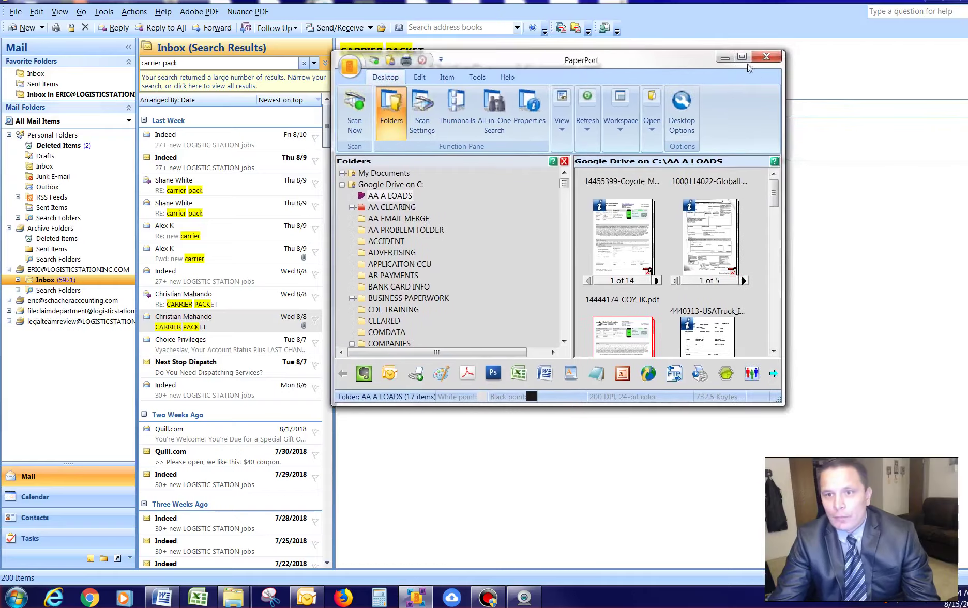
click(743, 61)
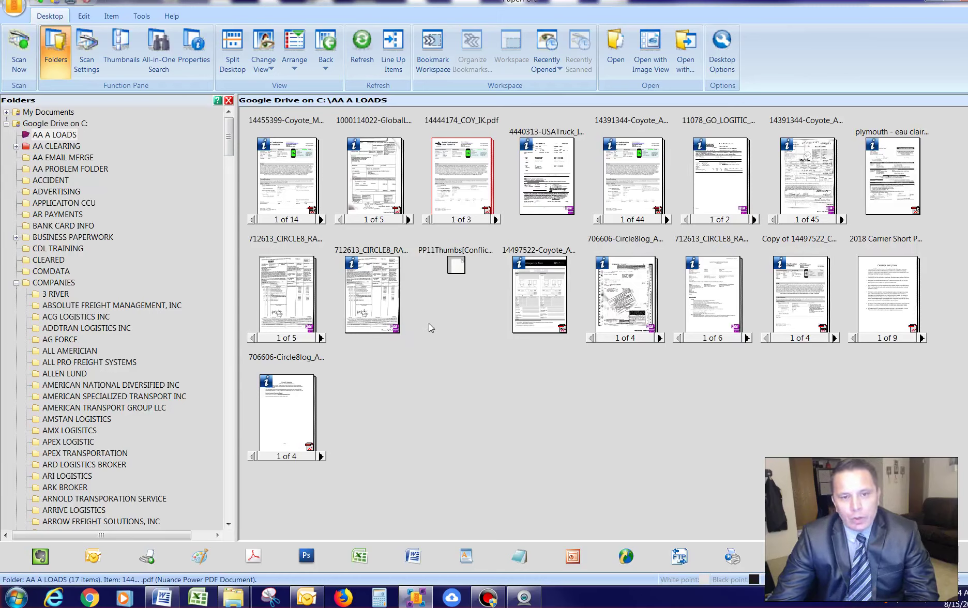
right_click(379, 192)
click(535, 363)
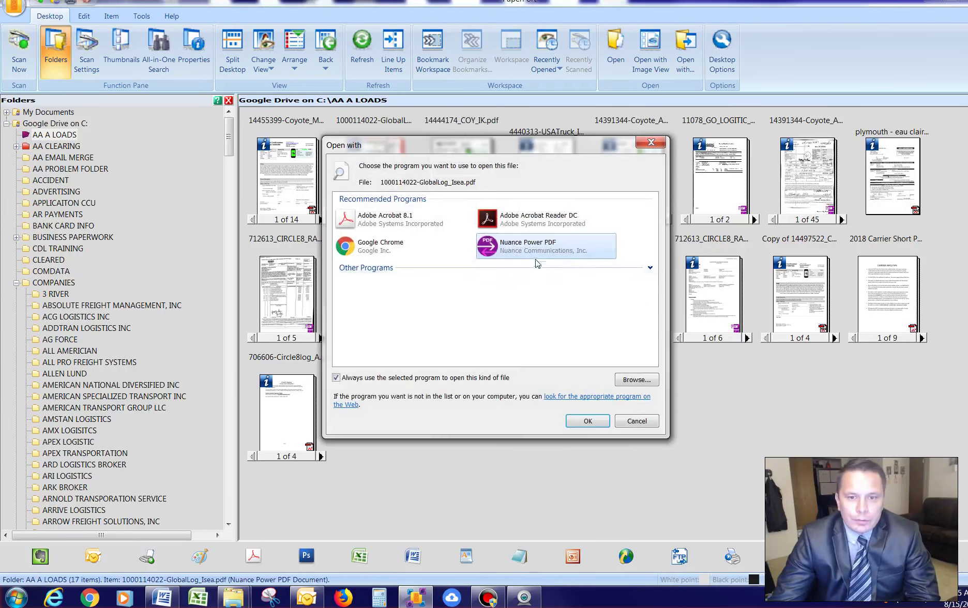
click(552, 221)
click(552, 221)
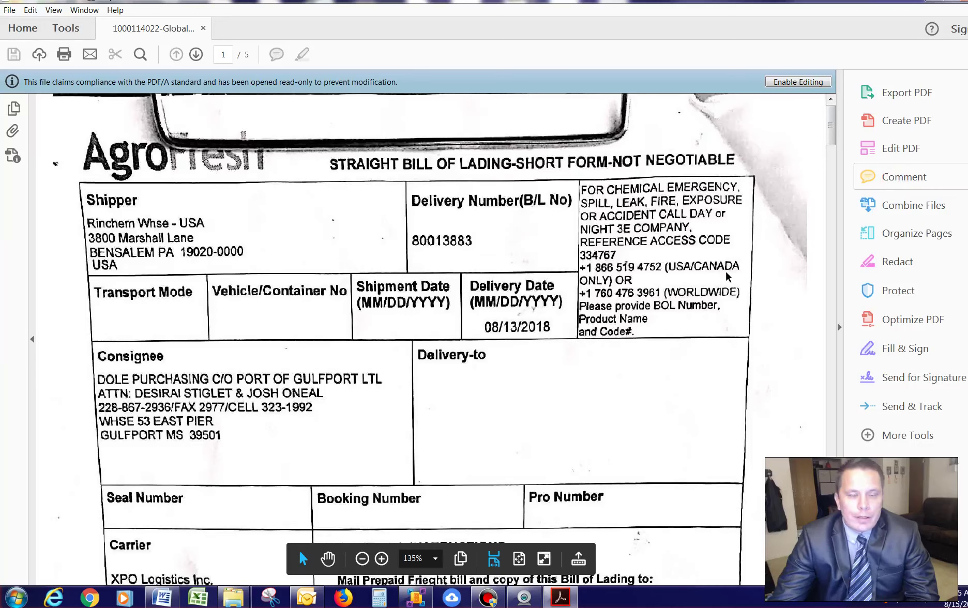
click(864, 181)
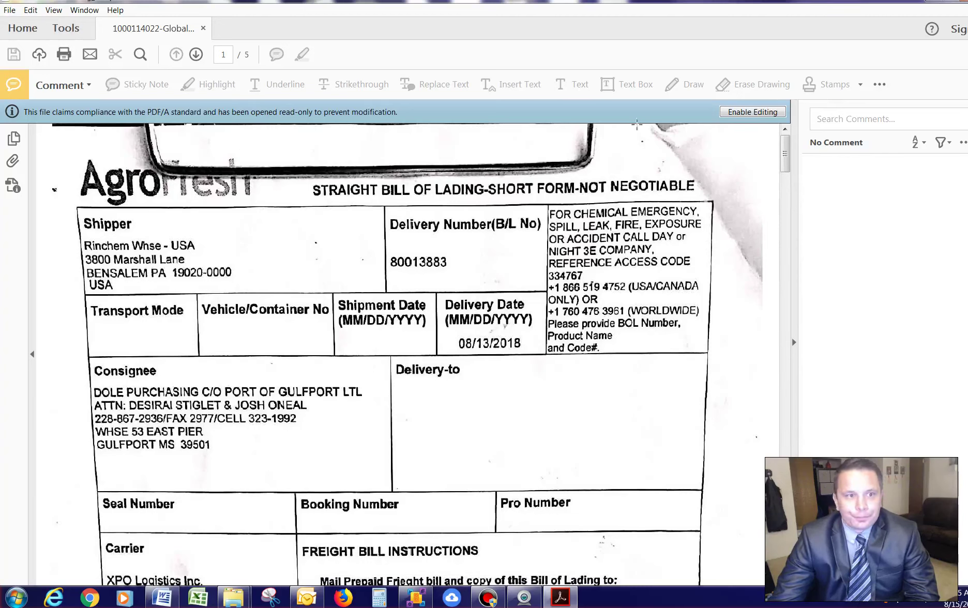
Enable editing on the bill of lading and accept losing PDF/A compliance.
click(775, 112)
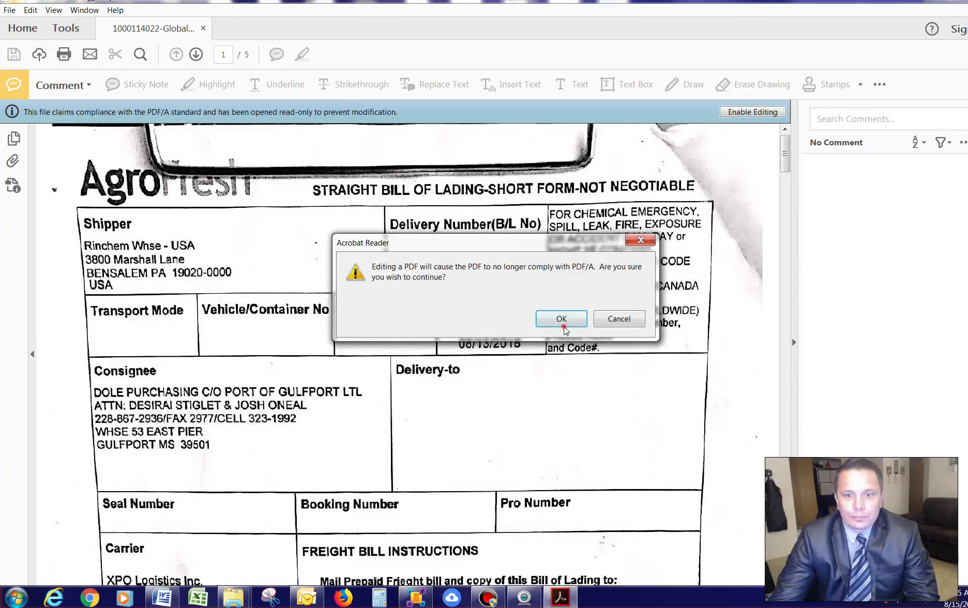
click(569, 318)
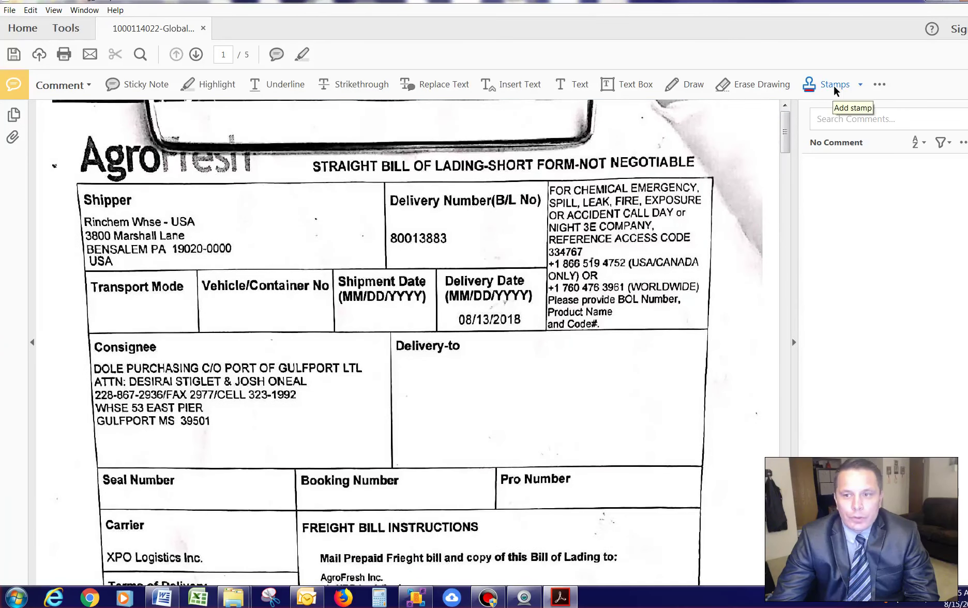
Start a custom stamp from an image, cancel it, and reopen the stamp options list.
click(833, 90)
mouse_move(833, 299)
click(724, 301)
click(563, 153)
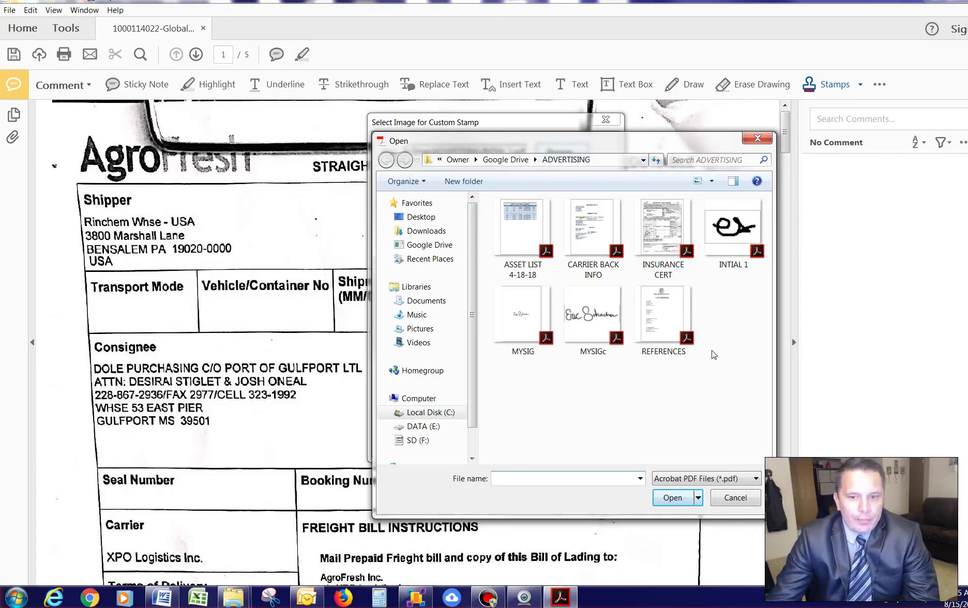
click(757, 139)
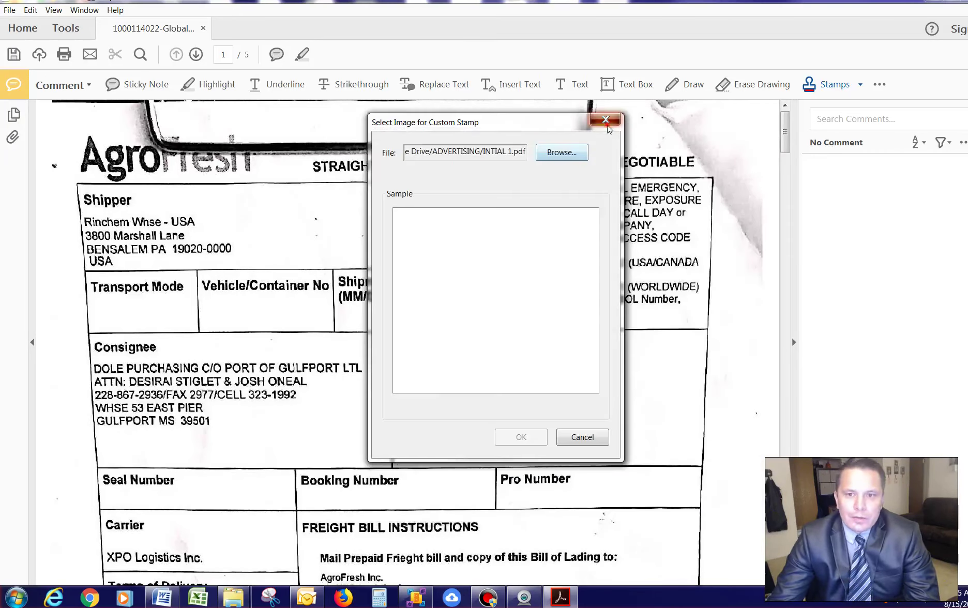
click(606, 122)
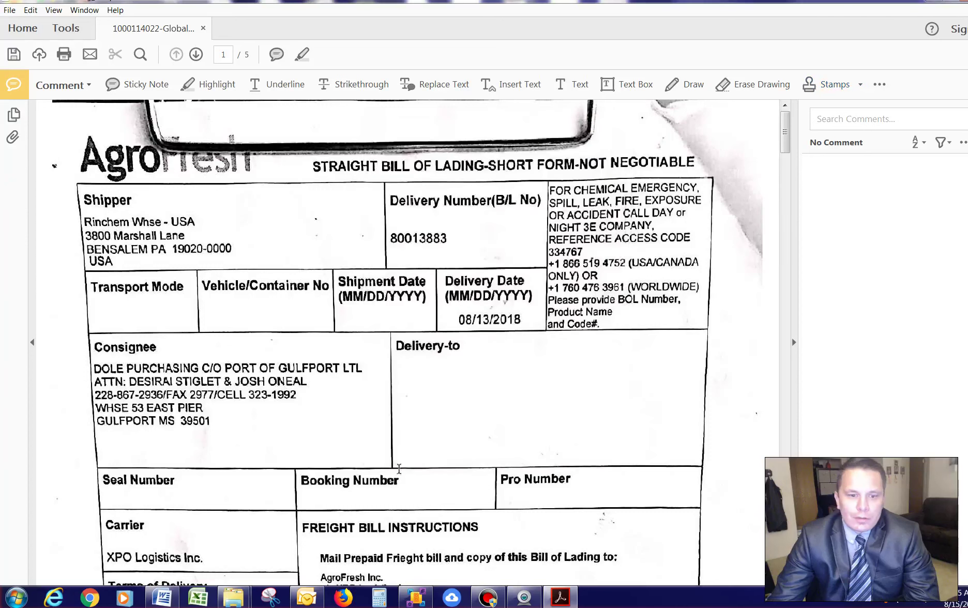
click(842, 86)
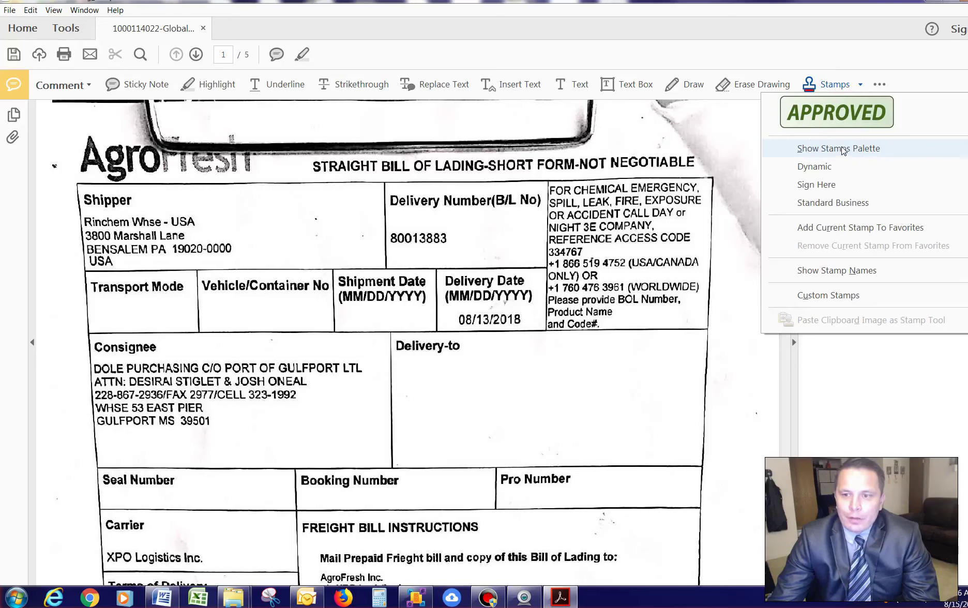
From the stamps palette, place a signature by Seal Number, plus initials and a green check by Booking Number.
click(811, 88)
click(811, 88)
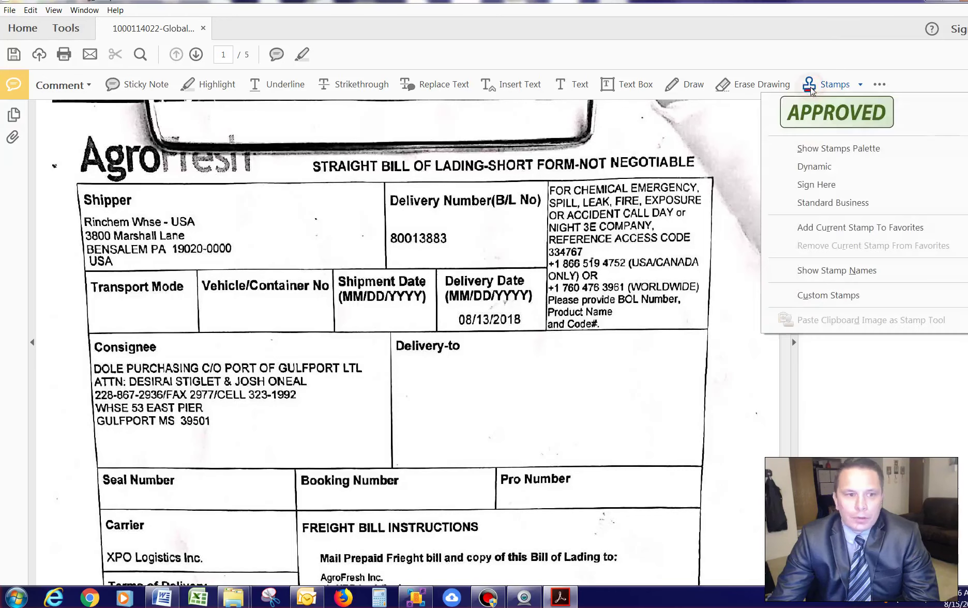
click(829, 147)
click(169, 370)
click(252, 491)
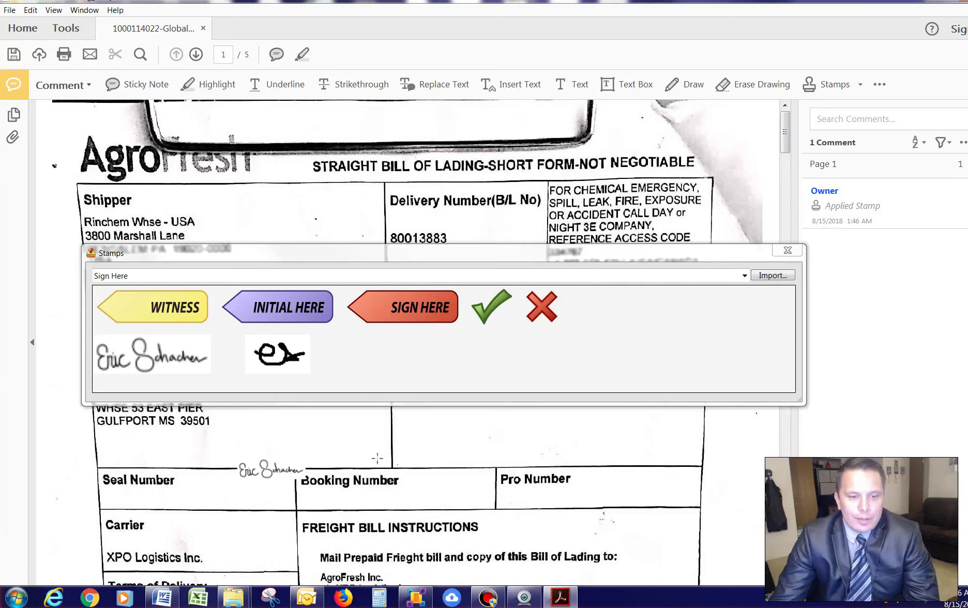
click(284, 358)
click(409, 468)
click(491, 307)
click(348, 444)
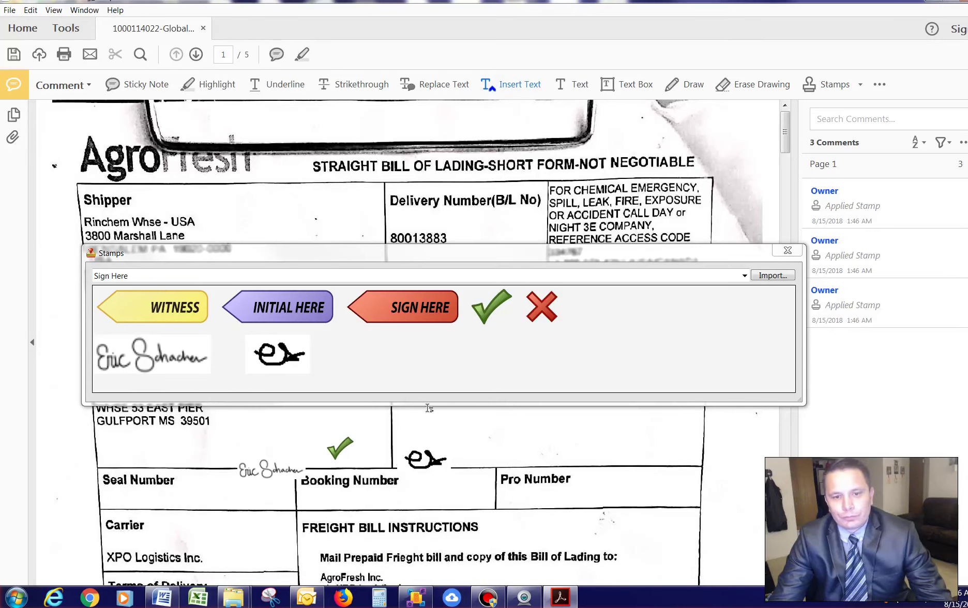
click(786, 253)
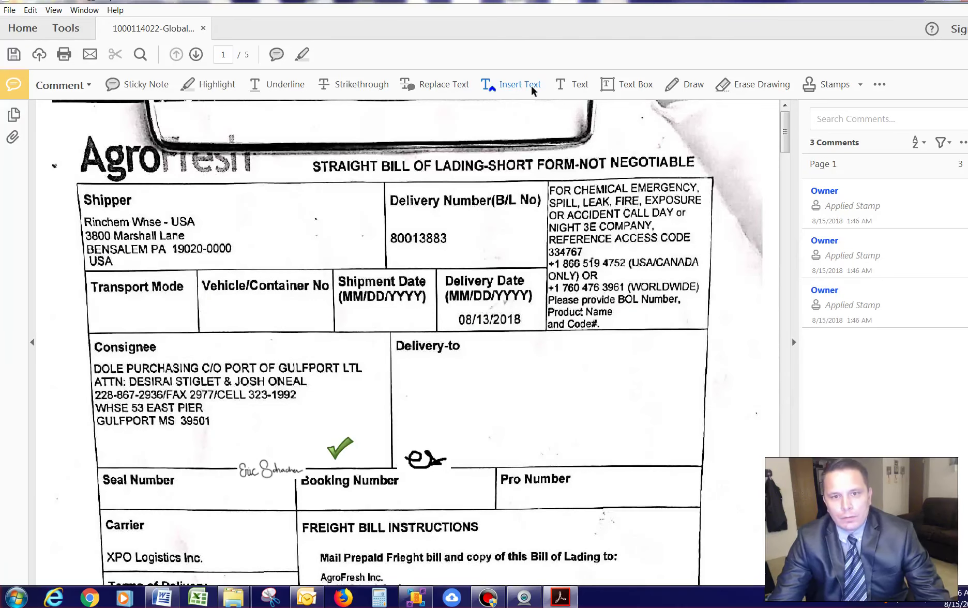
Add an inserted-text mark near Portland with a note reading 'ds'.
click(515, 85)
click(431, 372)
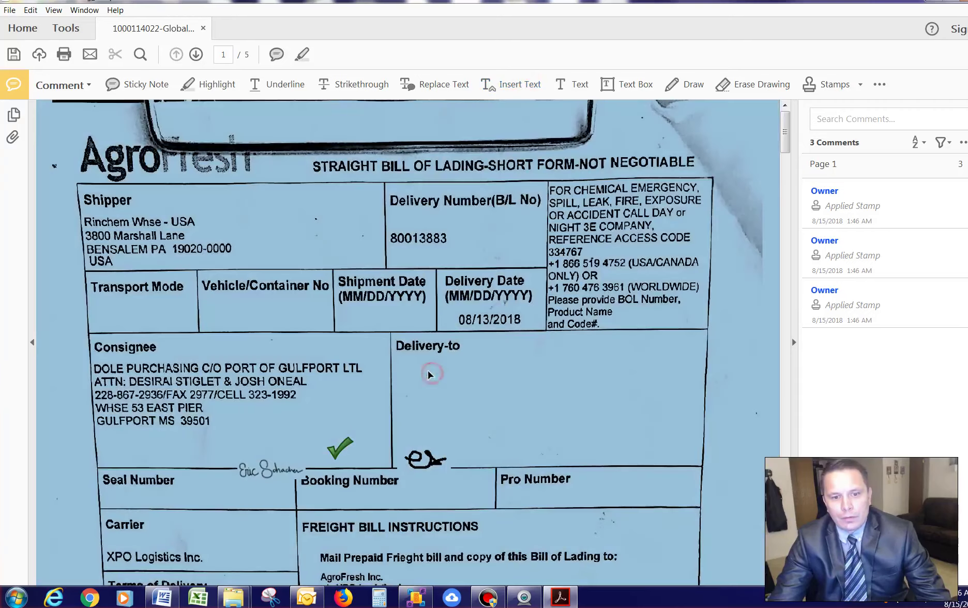
click(480, 386)
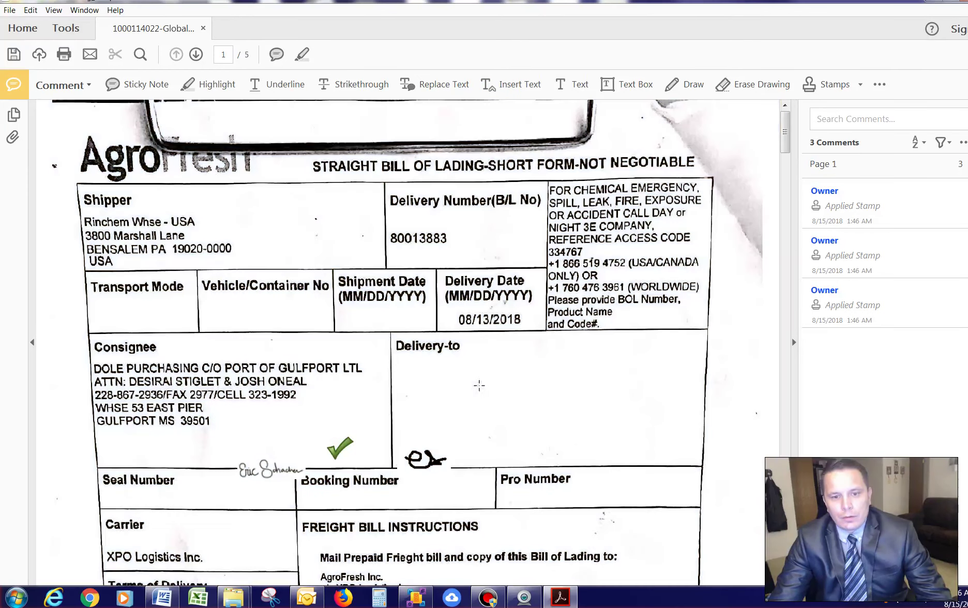
click(514, 86)
click(282, 239)
click(284, 241)
click(286, 135)
scroll(385, 289, down, 3)
click(437, 318)
click(399, 527)
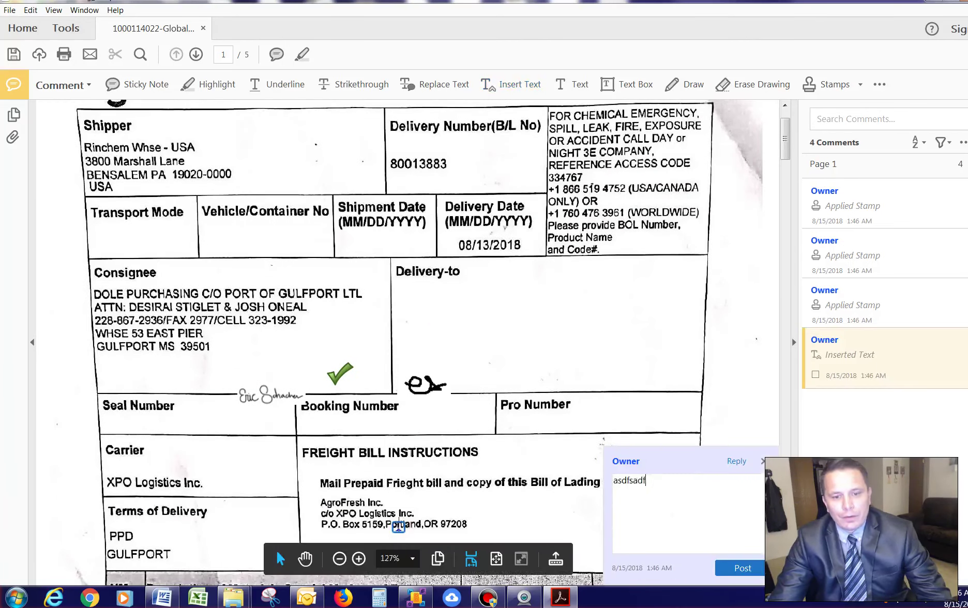
text(ds)
click(760, 462)
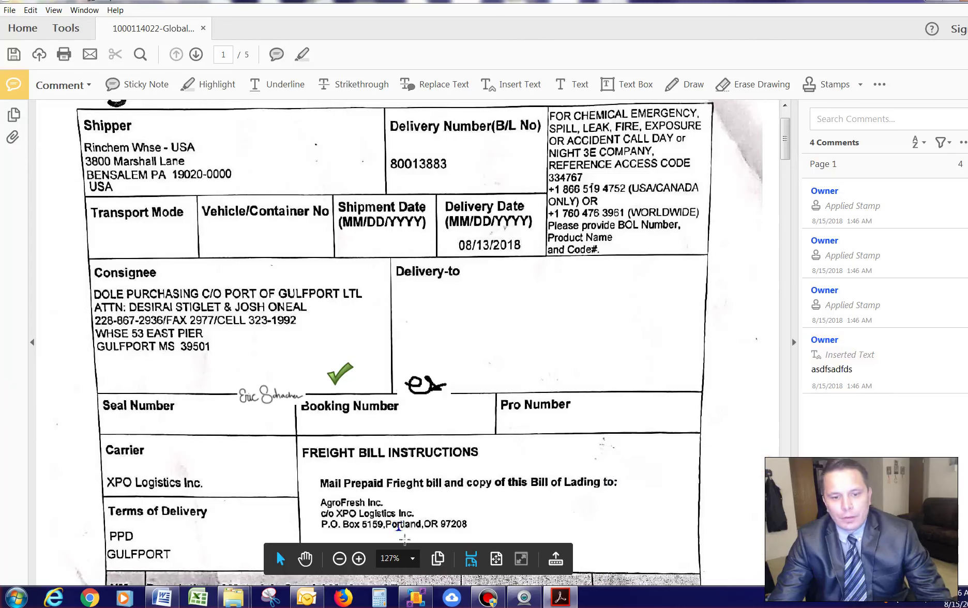
Delete the inserted-text note and the check-mark, signature and initials stamps, then quit Acrobat.
click(399, 528)
key(Delete)
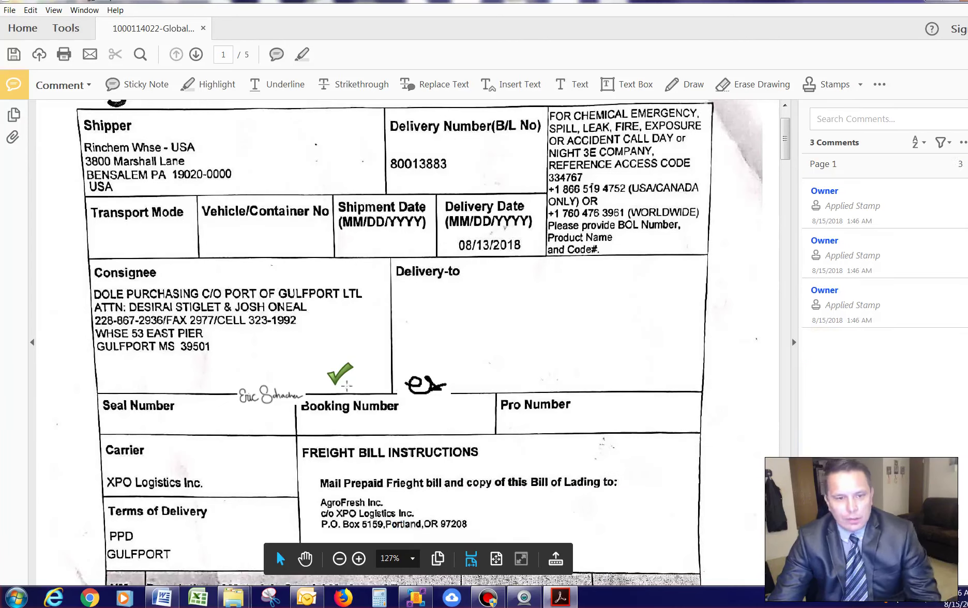
click(340, 376)
key(Delete)
click(272, 396)
key(Delete)
click(424, 385)
key(Delete)
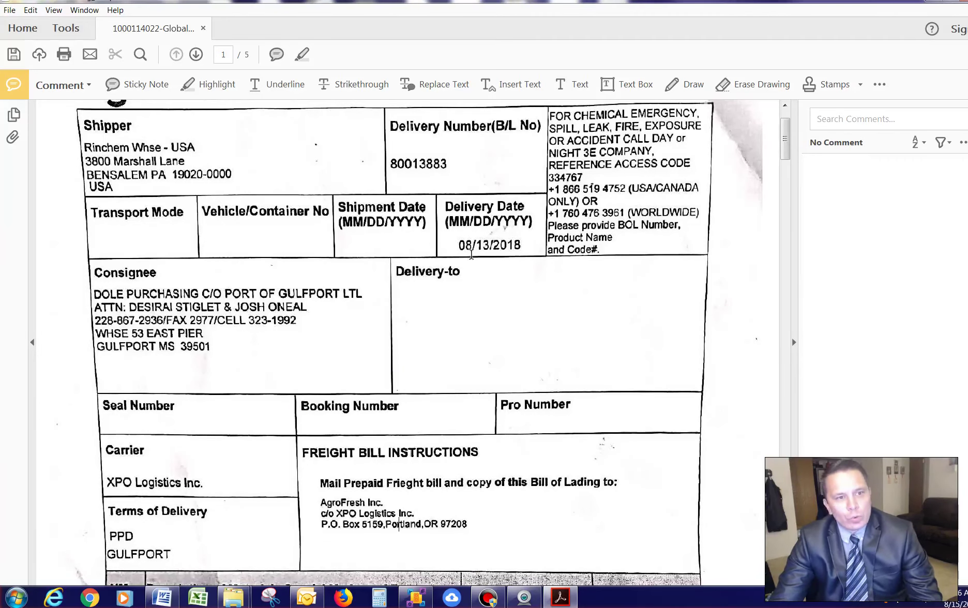
scroll(474, 260, up, 2)
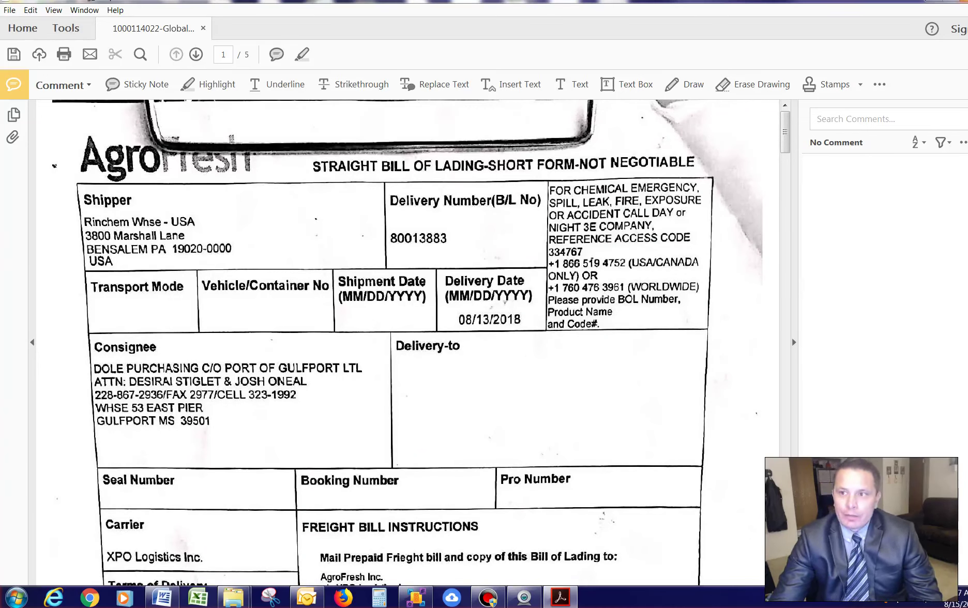
key(ctrl+q)
Discard the changes, close the 712613_CIRCLE8_RAY-22--1 file in Acrobat, and dismiss its context menu.
click(583, 319)
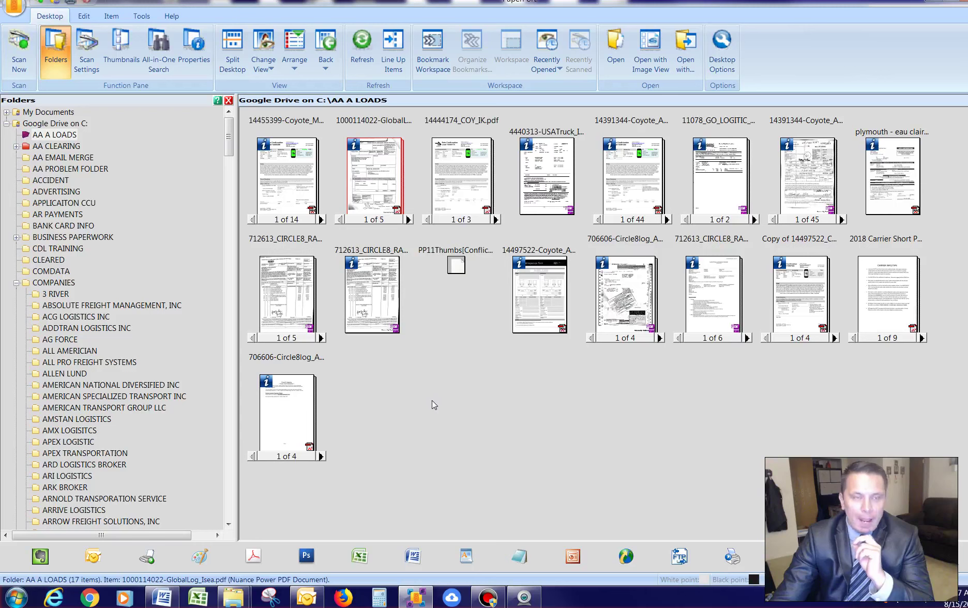
click(376, 303)
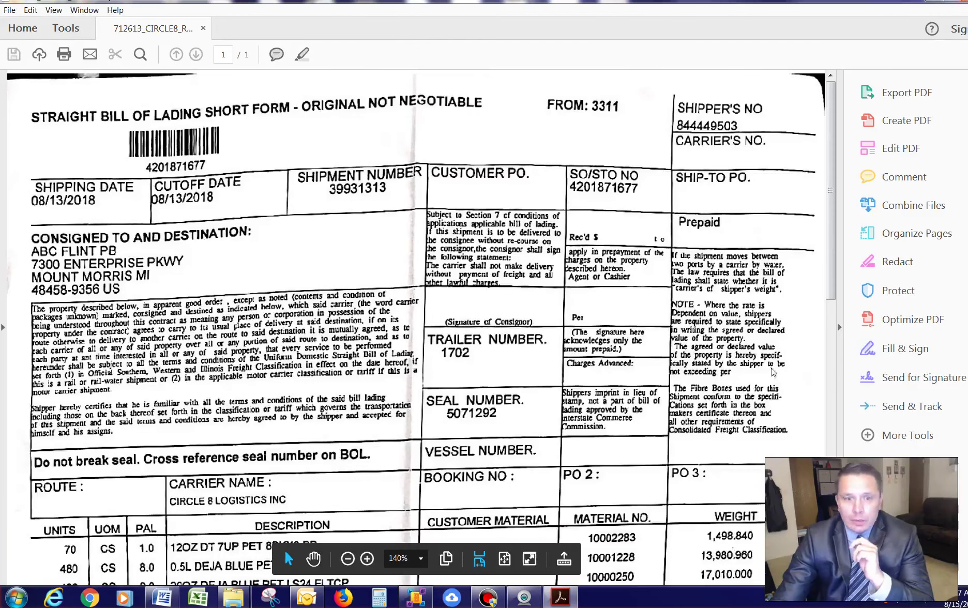
key(alt+F4)
right_click(382, 308)
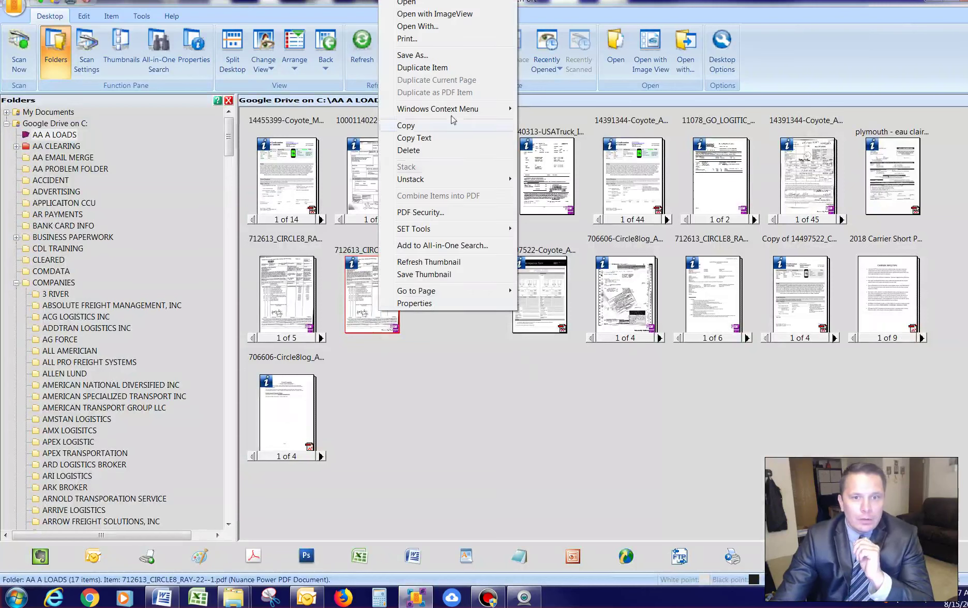
key(Escape)
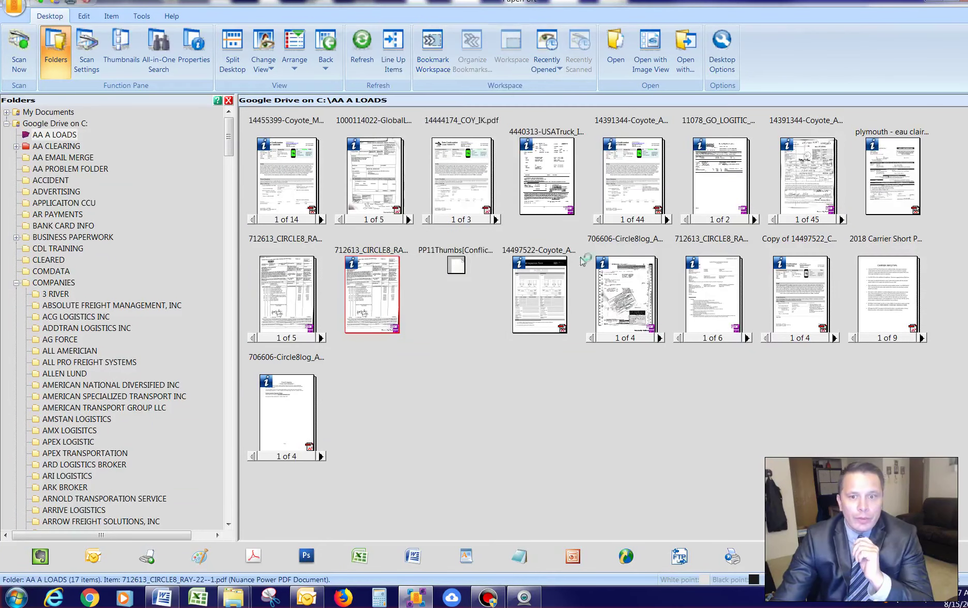
Open 712613_CIRCLE8_RAY-22--1 in Nuance Power PDF and scroll down the page.
click(503, 244)
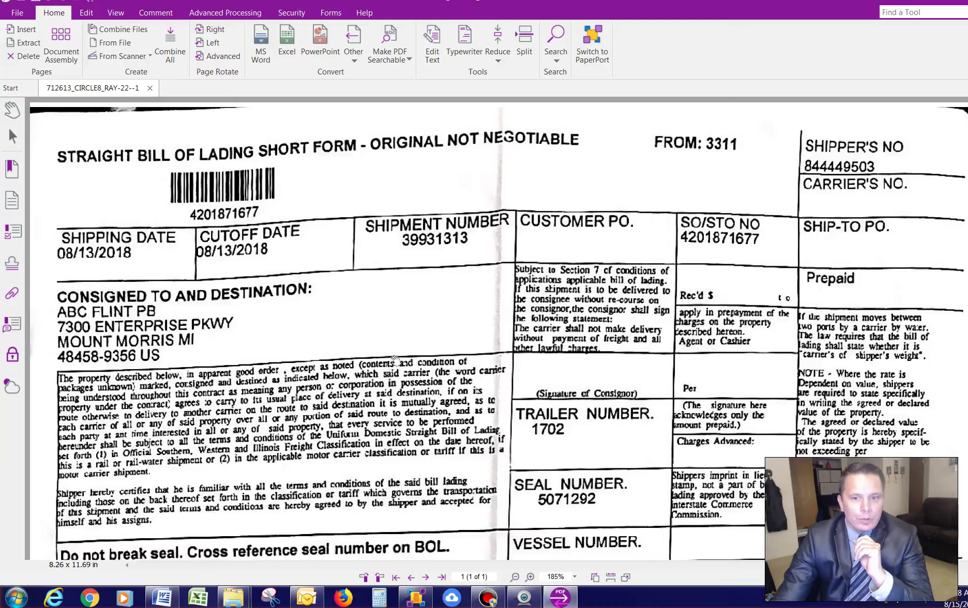
scroll(390, 338, down, 3)
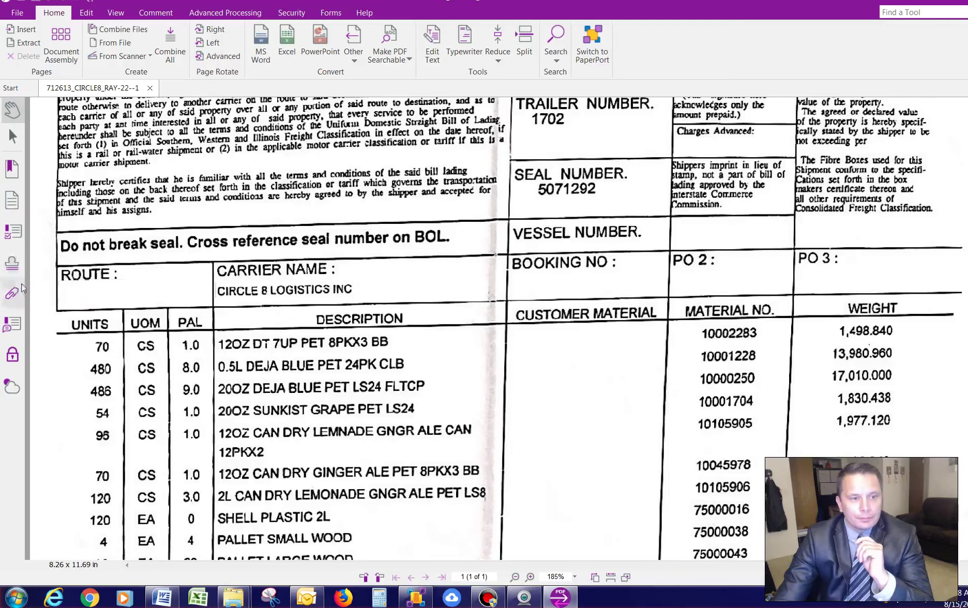
click(15, 269)
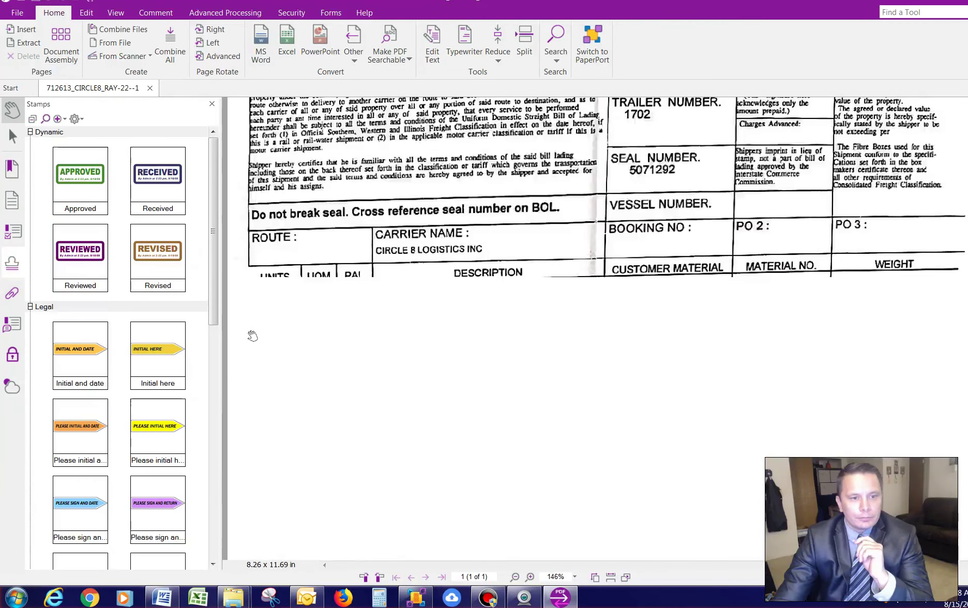
drag(212, 262, 213, 445)
click(154, 308)
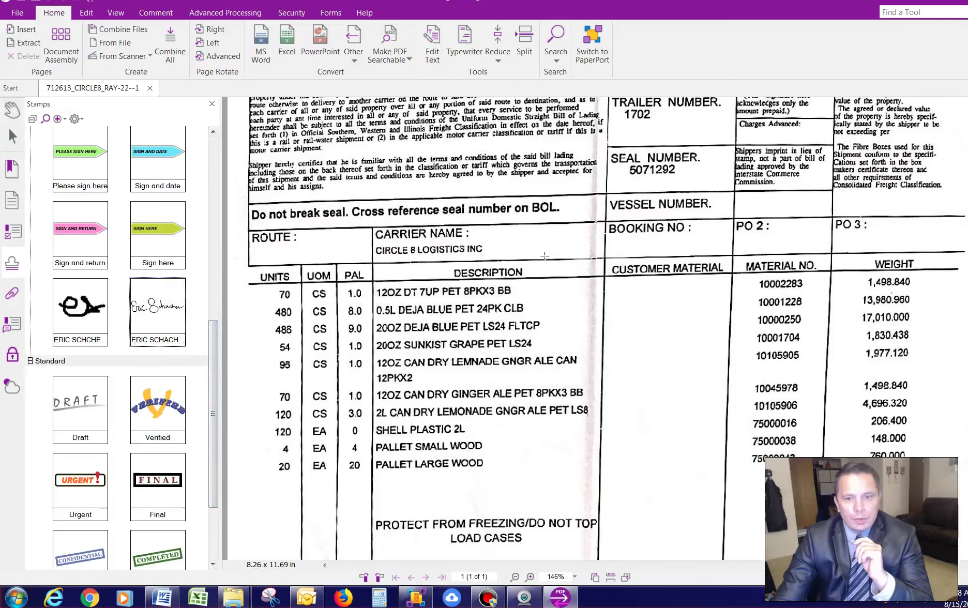
click(569, 267)
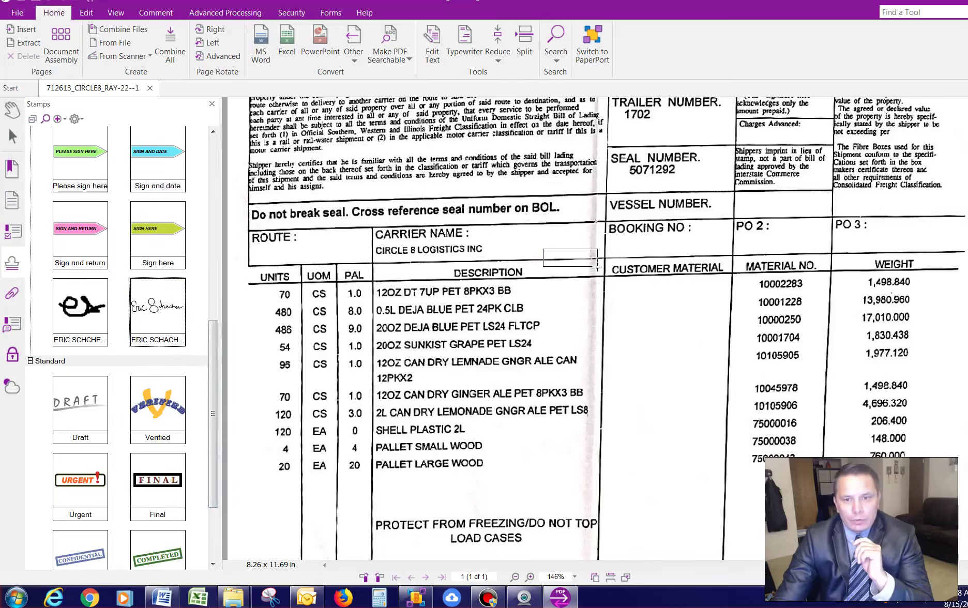
click(554, 262)
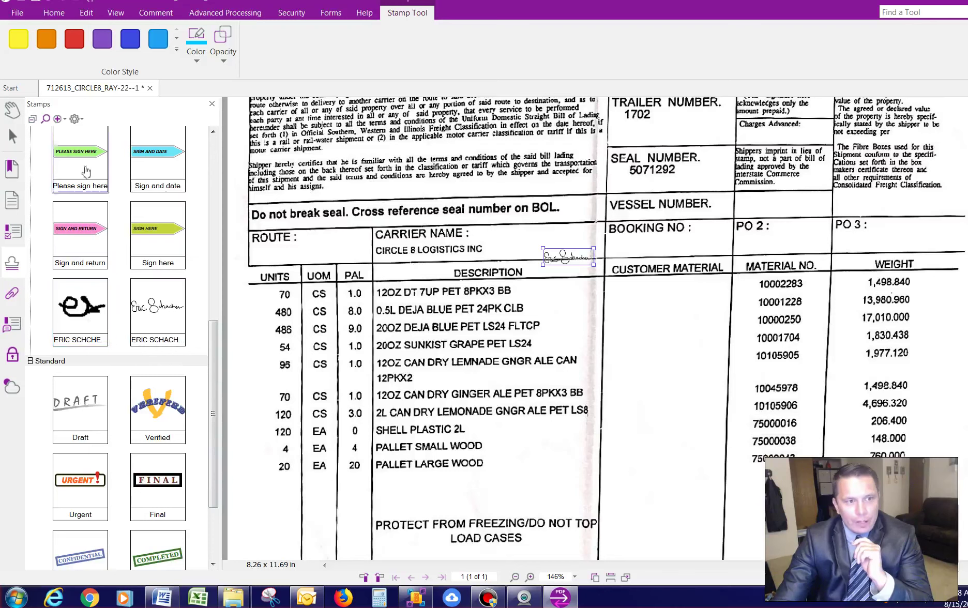
click(76, 120)
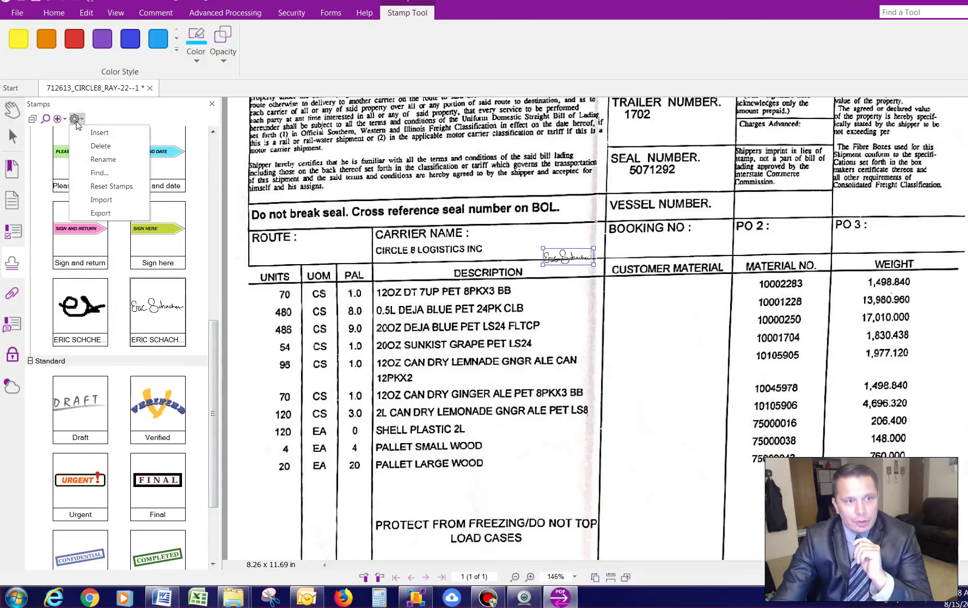
click(76, 120)
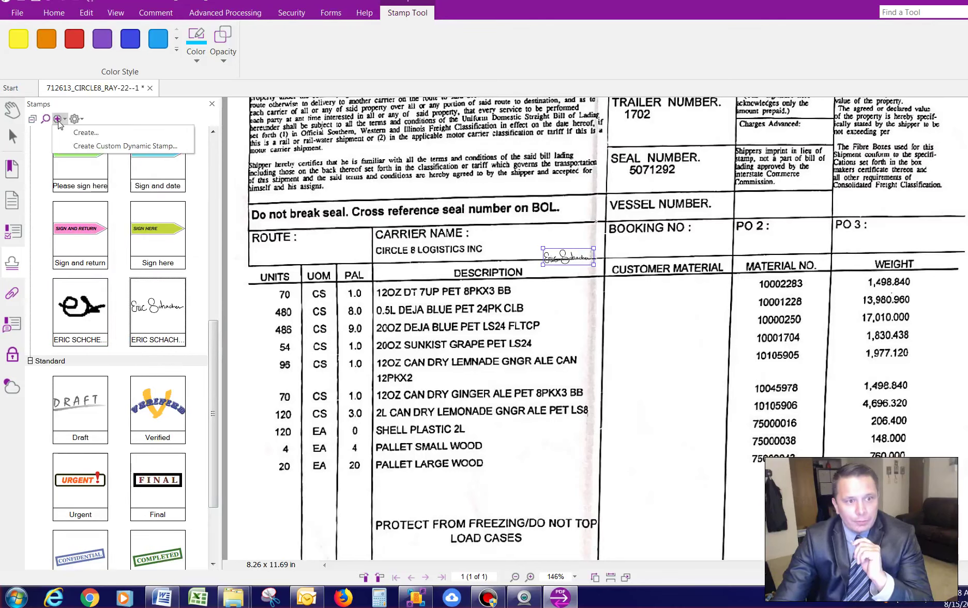
click(59, 120)
click(78, 133)
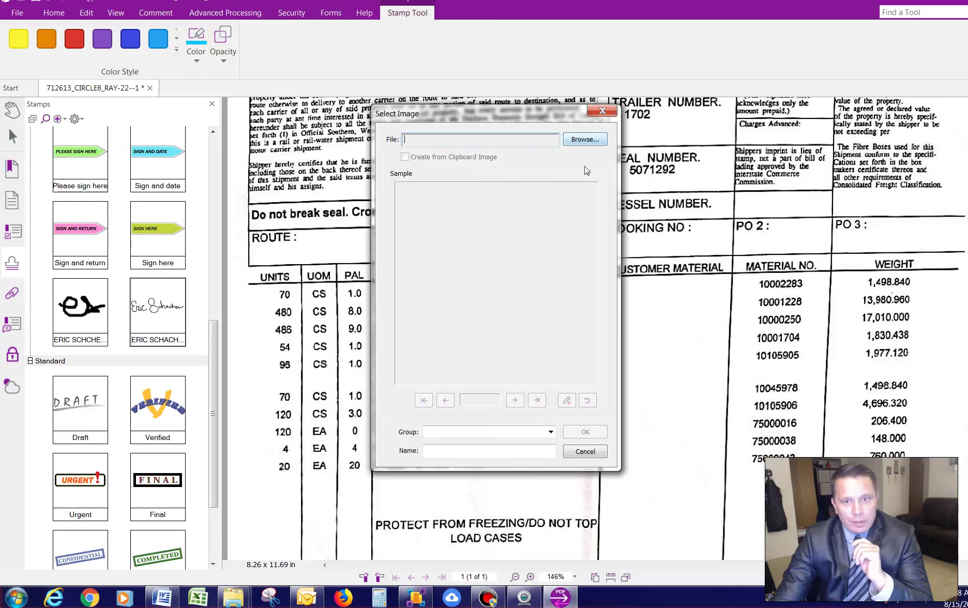
click(602, 110)
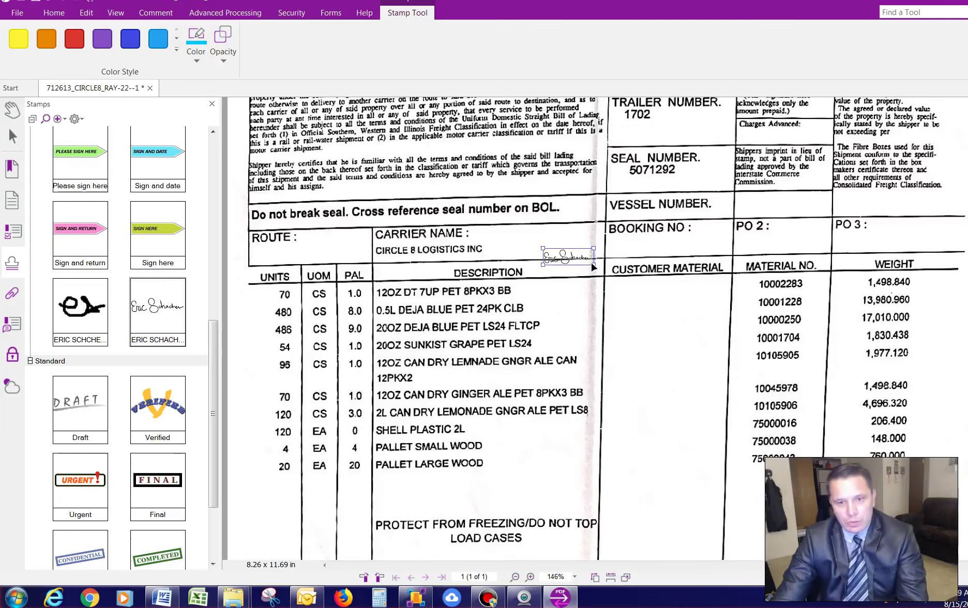
key(Delete)
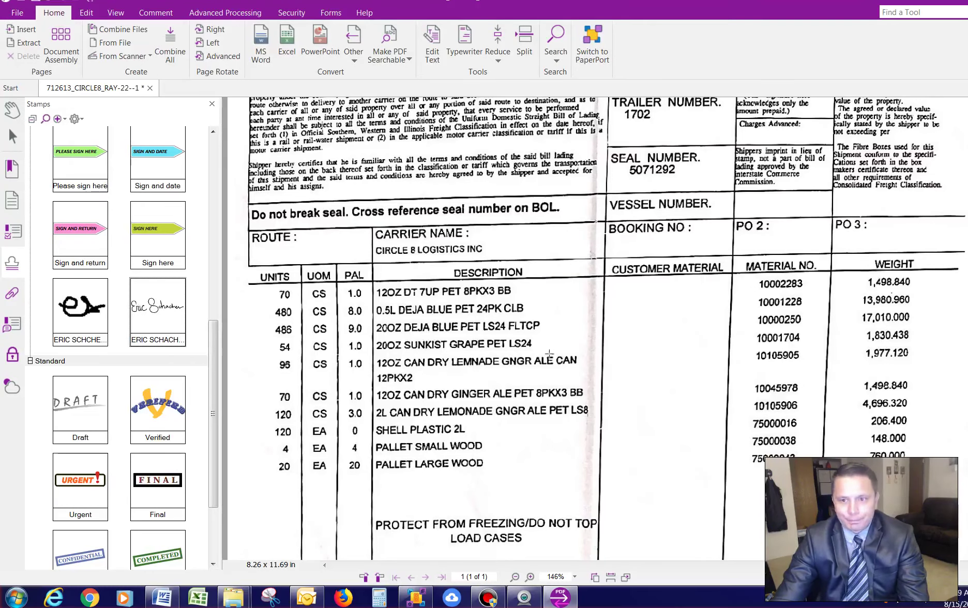
Place a trial signature over the consignee terms, delete it, and close the file without saving.
scroll(507, 378, up, 5)
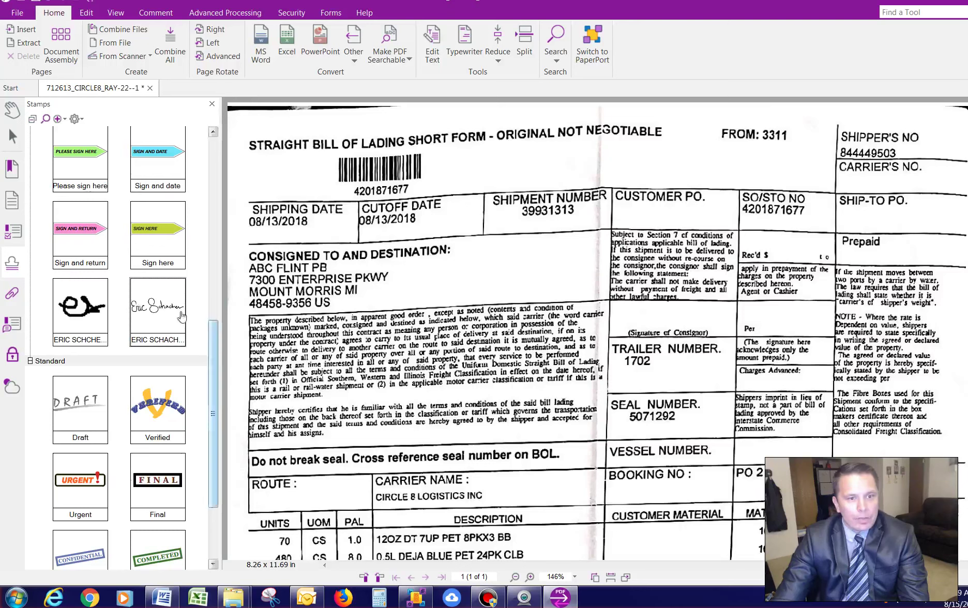
drag(452, 289, 611, 332)
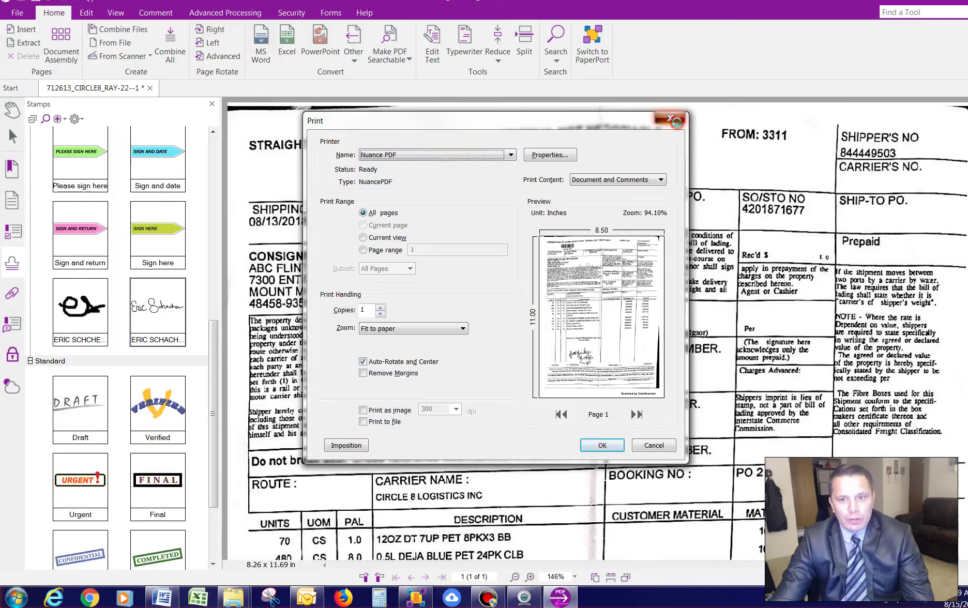
click(680, 123)
click(489, 324)
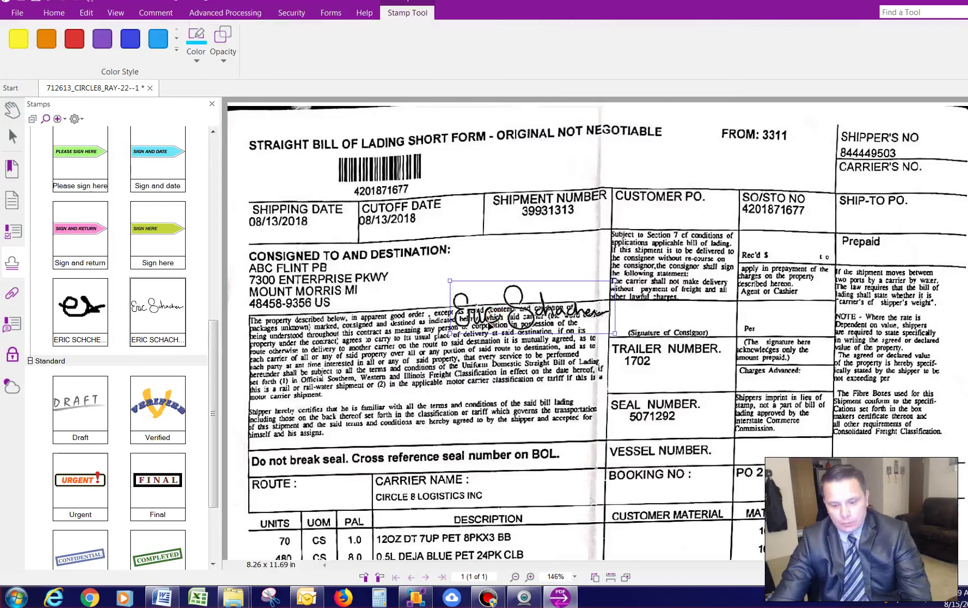
key(Delete)
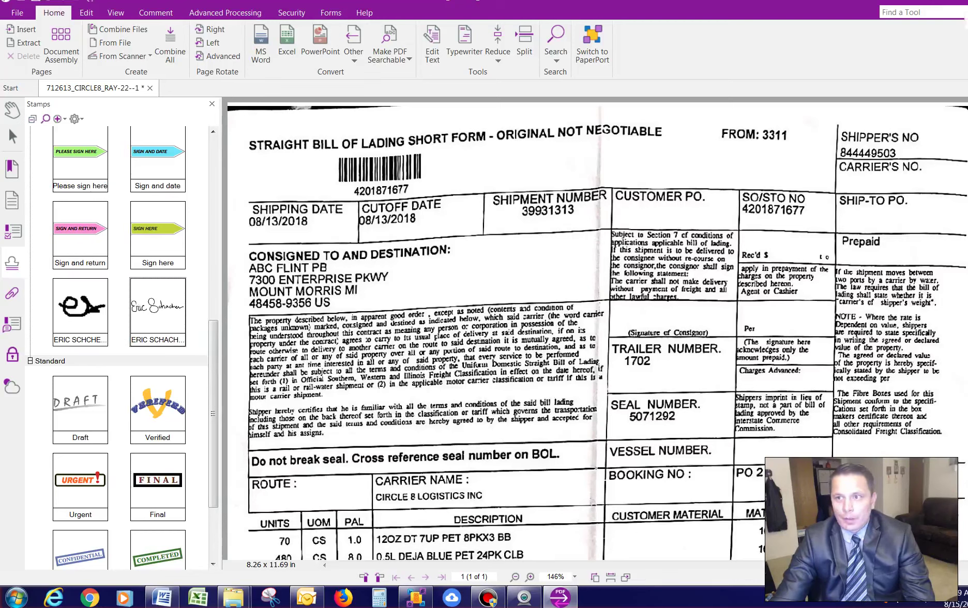
key(ctrl+w)
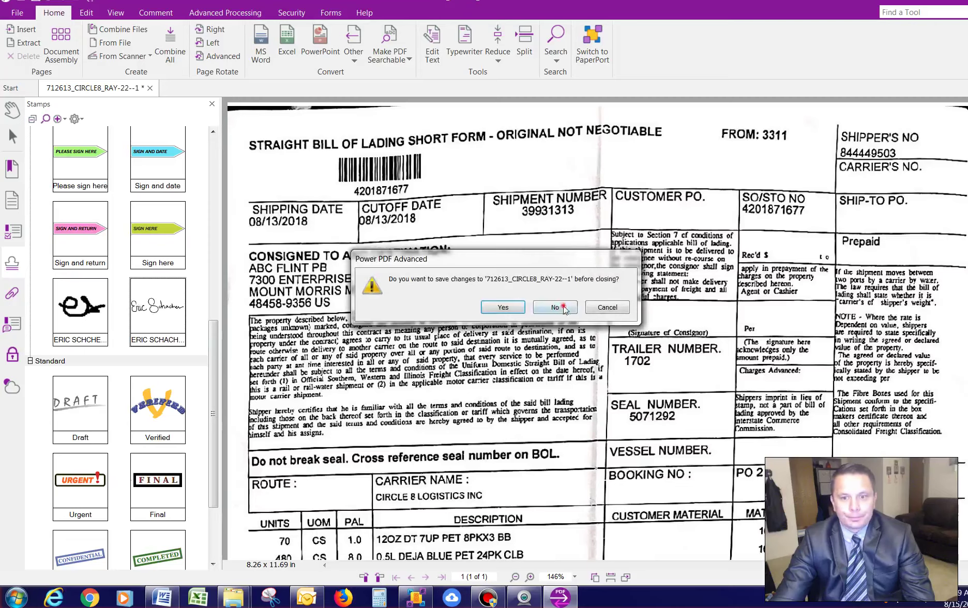
click(563, 308)
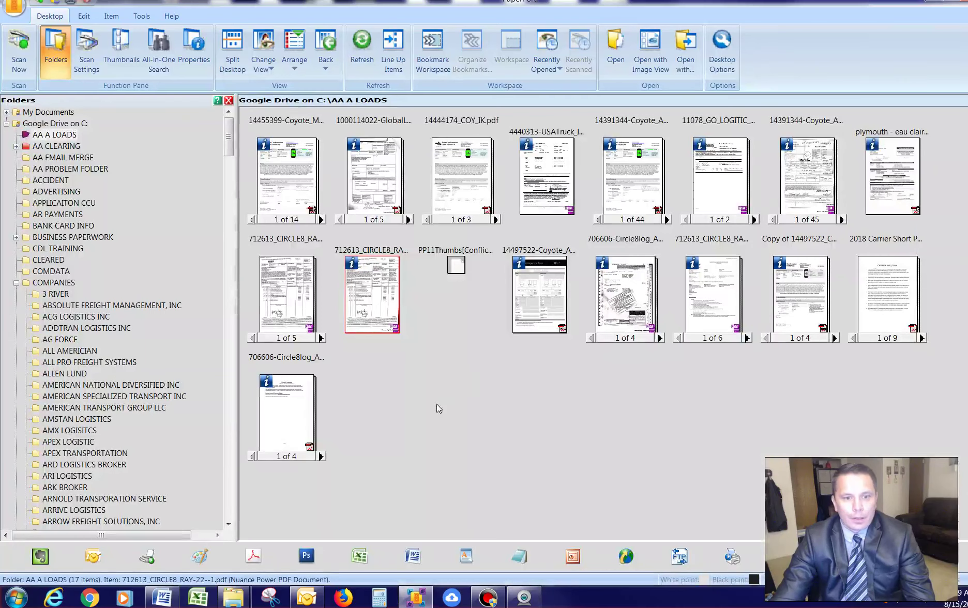
Open the five-page 712613_CIRCLE8_RAY-22-- packet from PaperPort in Power PDF.
double_click(298, 316)
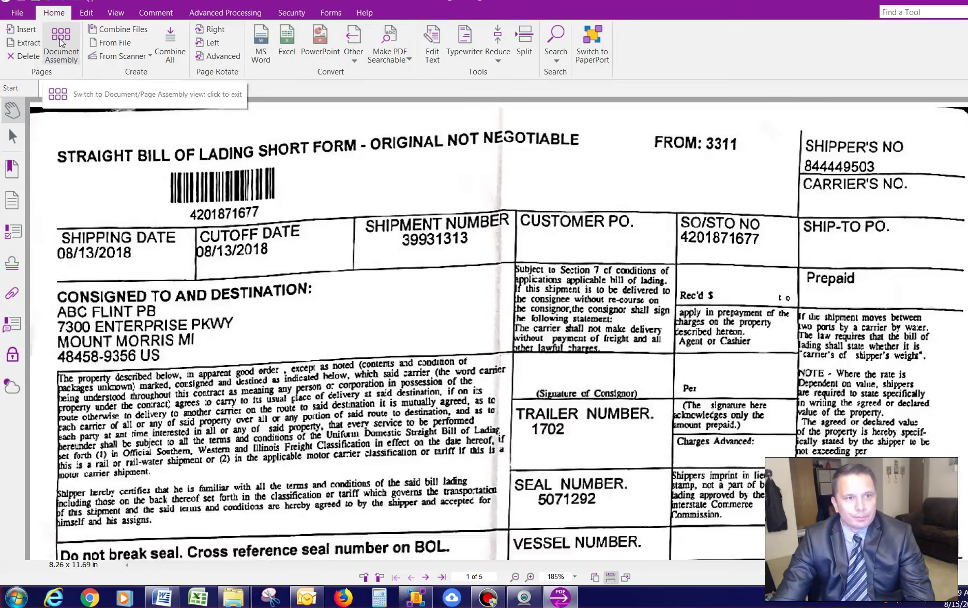
Show the packet in Document Assembly view and zoom the page thumbnails to 50%.
click(61, 42)
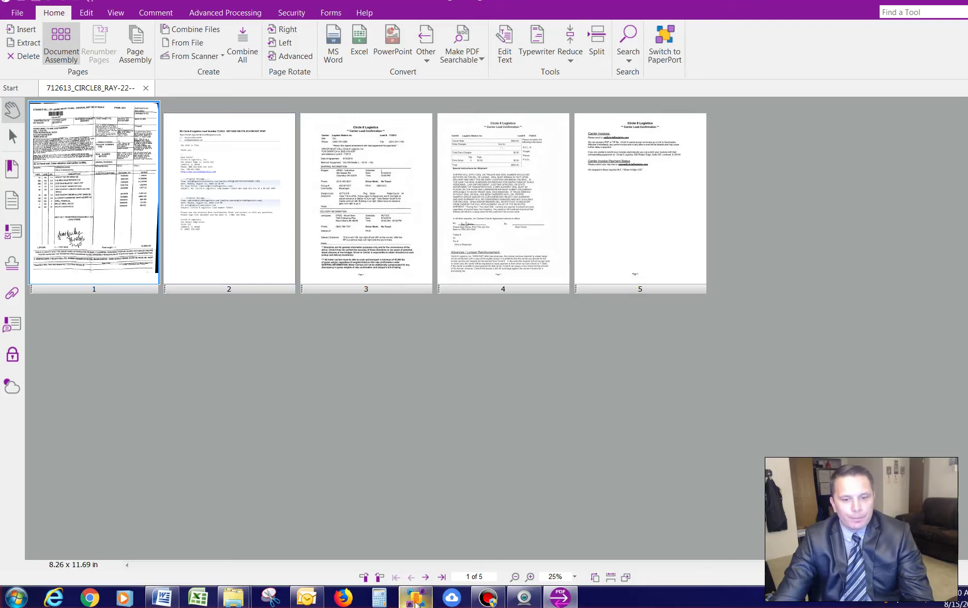
click(416, 598)
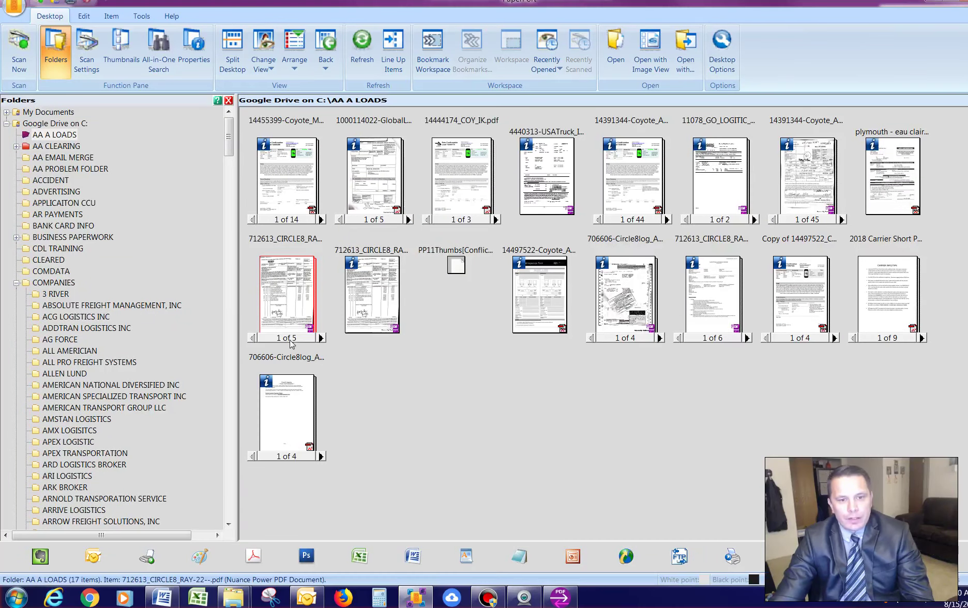
click(559, 597)
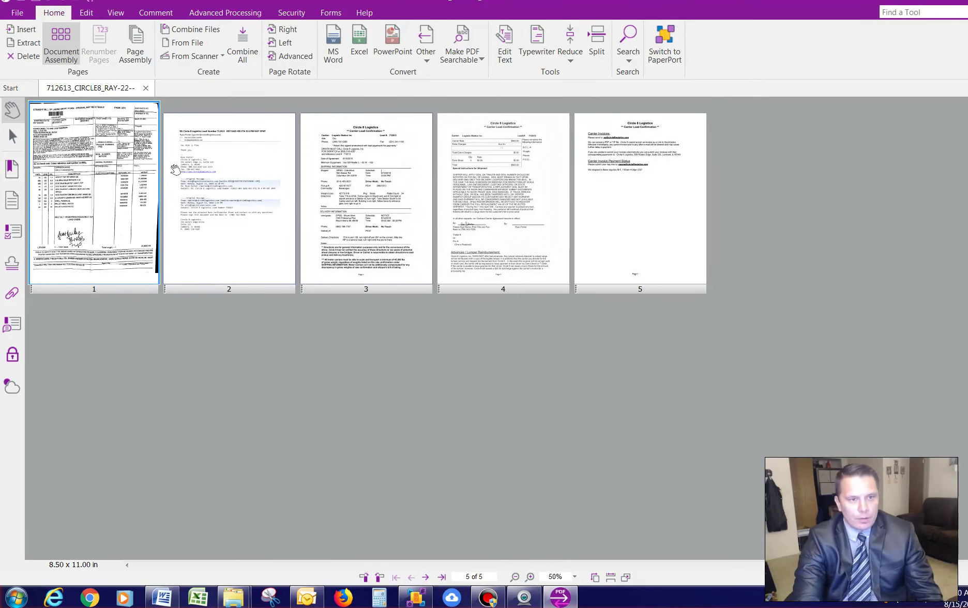
scroll(175, 170, up, 1)
scroll(342, 274, up, 3)
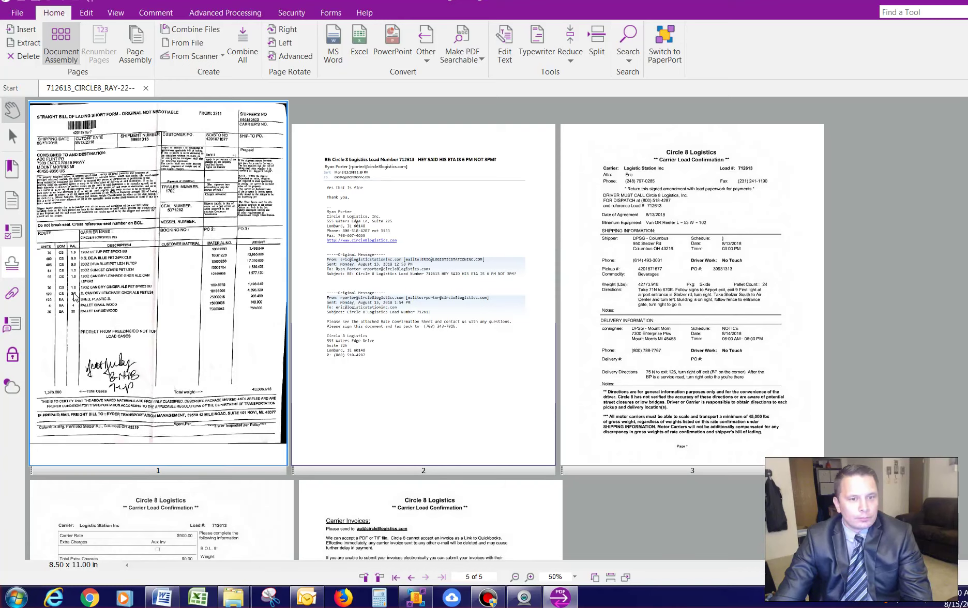
Stamp signatures on the confirmation's Notes and By lines, then undo them.
click(11, 263)
drag(215, 300, 215, 487)
click(383, 384)
click(636, 338)
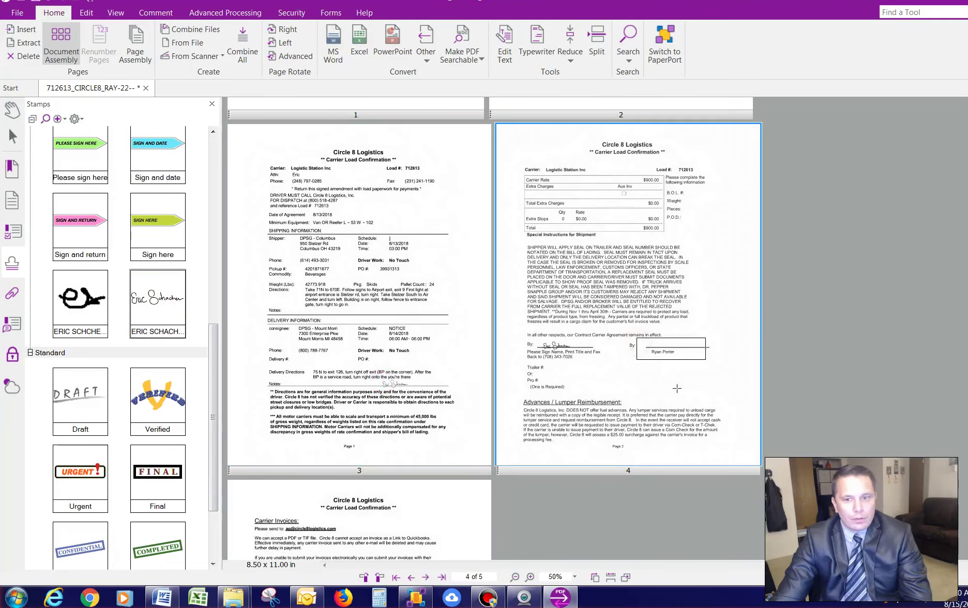
click(392, 385)
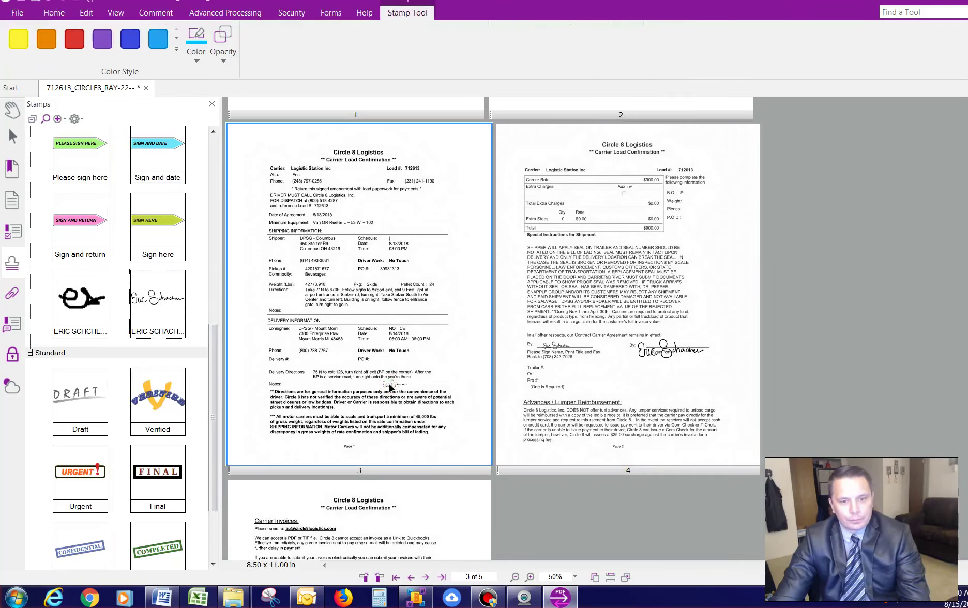
key(ctrl+z)
key(ctrl+z)
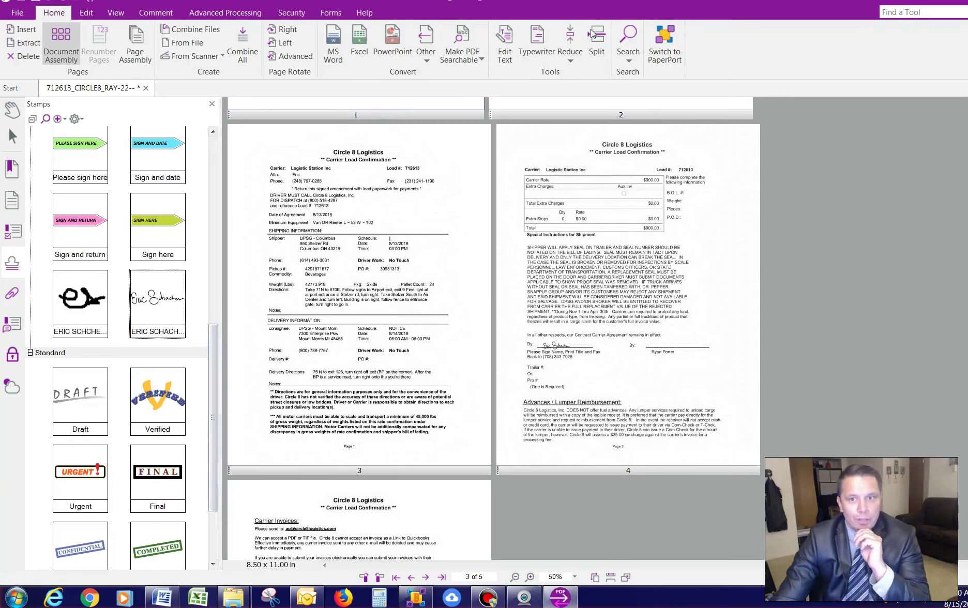
Add a typewriter text box beside 'Or:' and erase the stray characters typed.
click(543, 46)
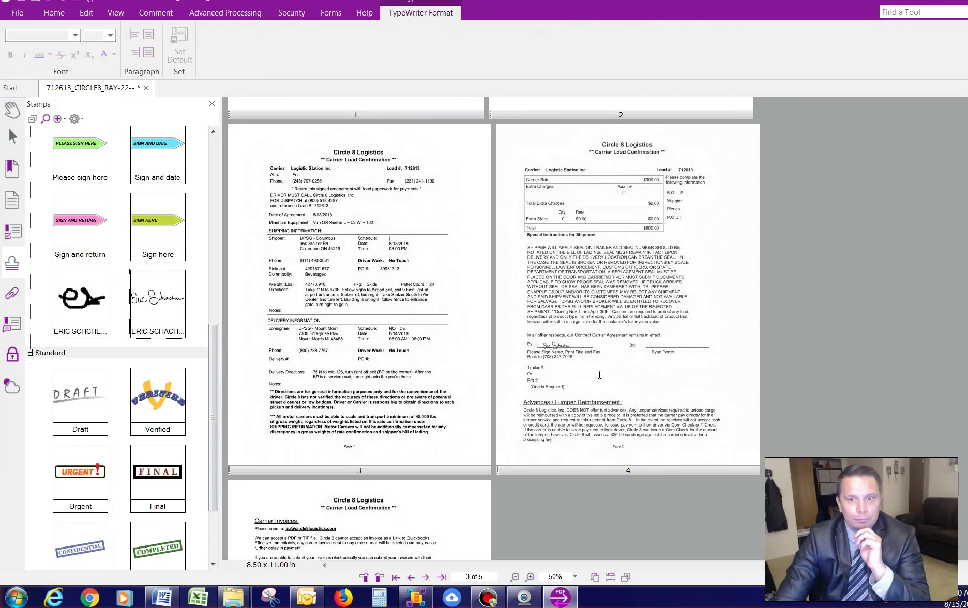
click(599, 374)
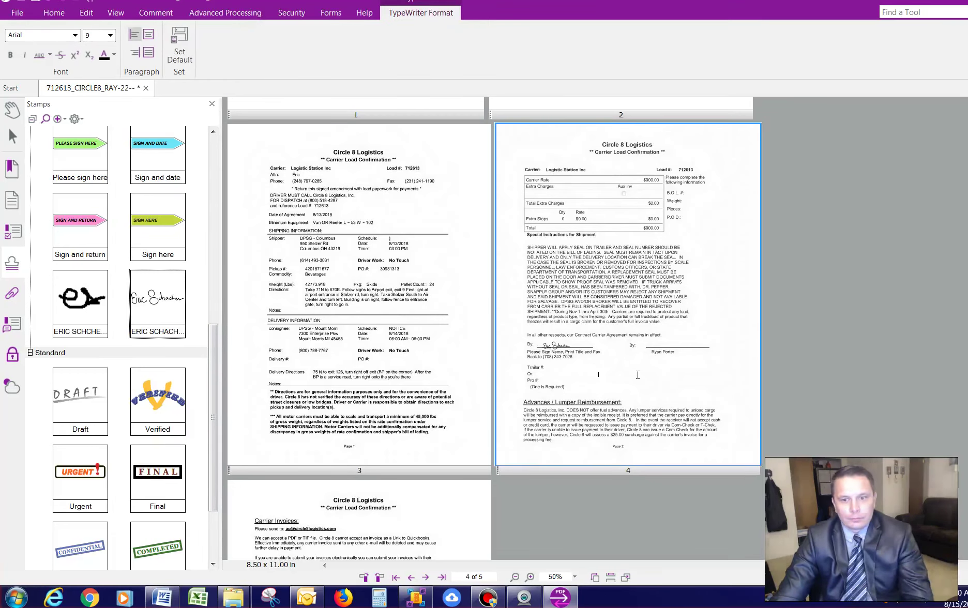
text(jbbwdkd)
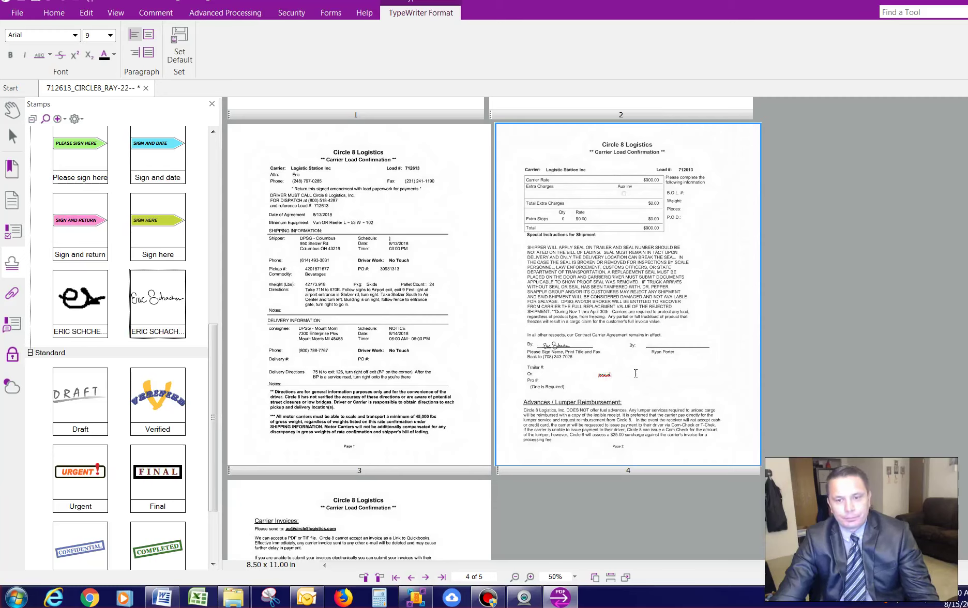
key(BackSpace)
key(BackSpace)
key(BackSpace)
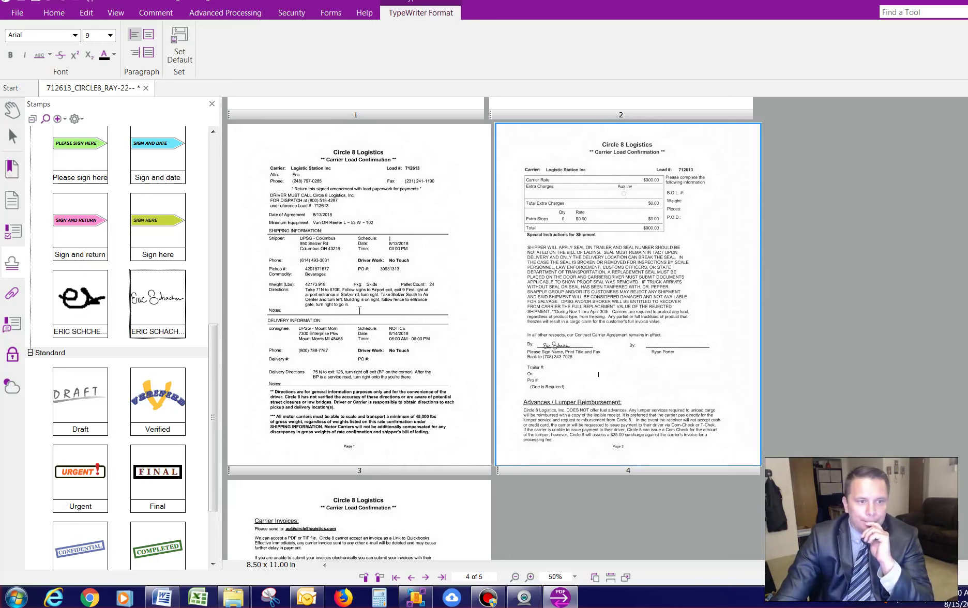
Rearrange the page thumbnails so the bill of lading becomes page 1, then close the file.
scroll(530, 347, down, 3)
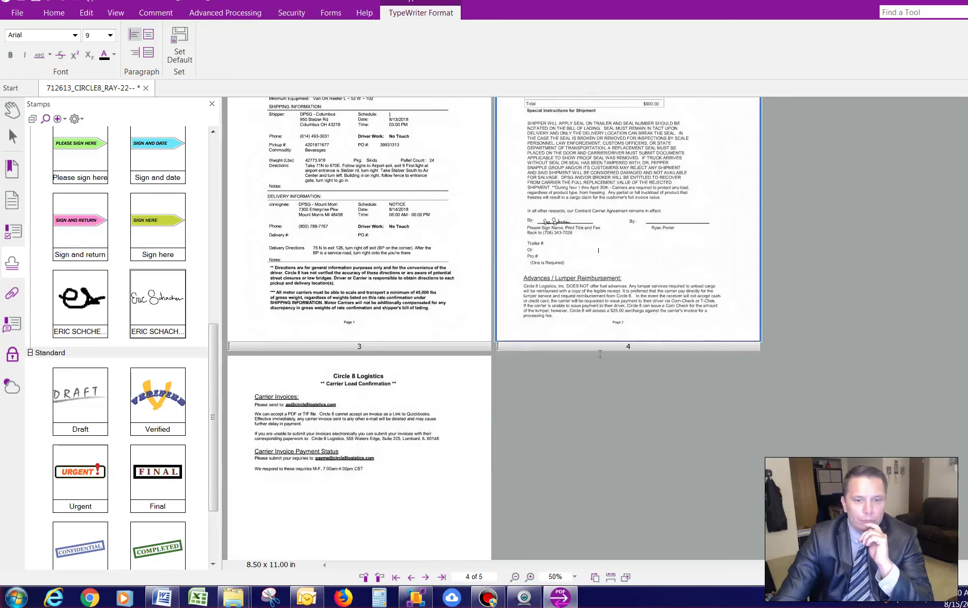
scroll(601, 353, up, 9)
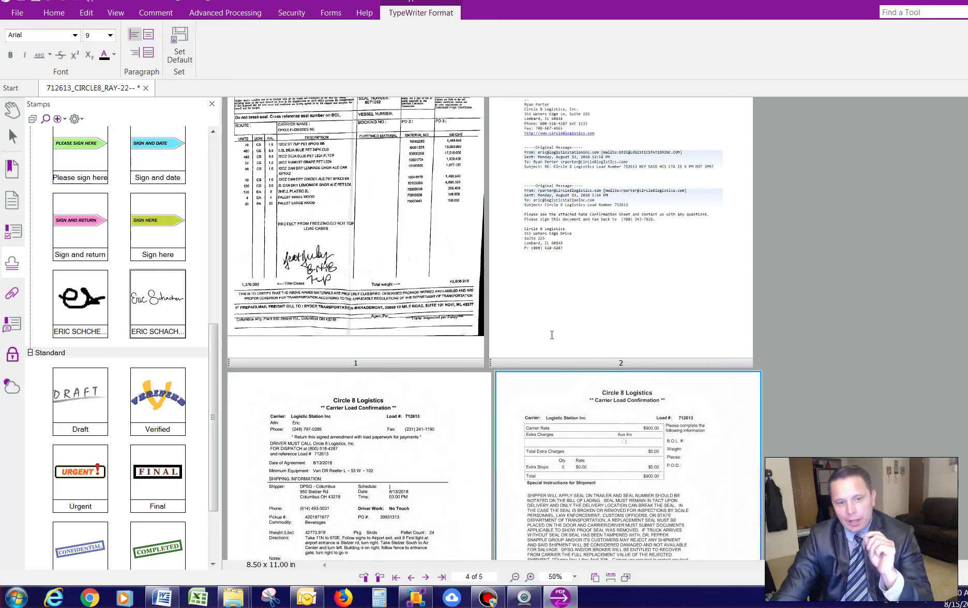
scroll(688, 329, up, 2)
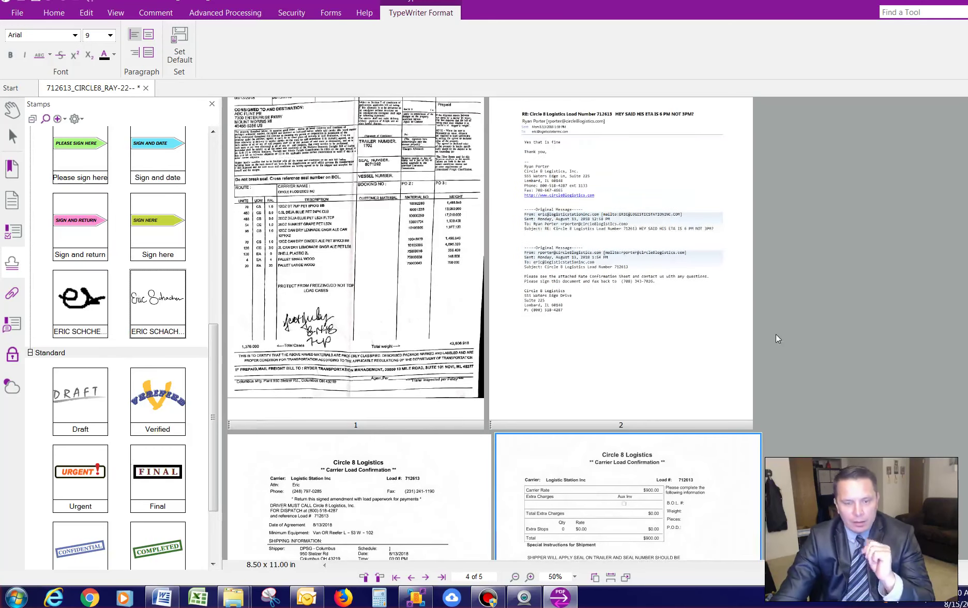
mouse_move(672, 426)
mouse_down()
mouse_move(411, 441)
mouse_move(385, 426)
mouse_move(591, 439)
mouse_move(561, 424)
mouse_move(424, 418)
mouse_move(320, 428)
mouse_up()
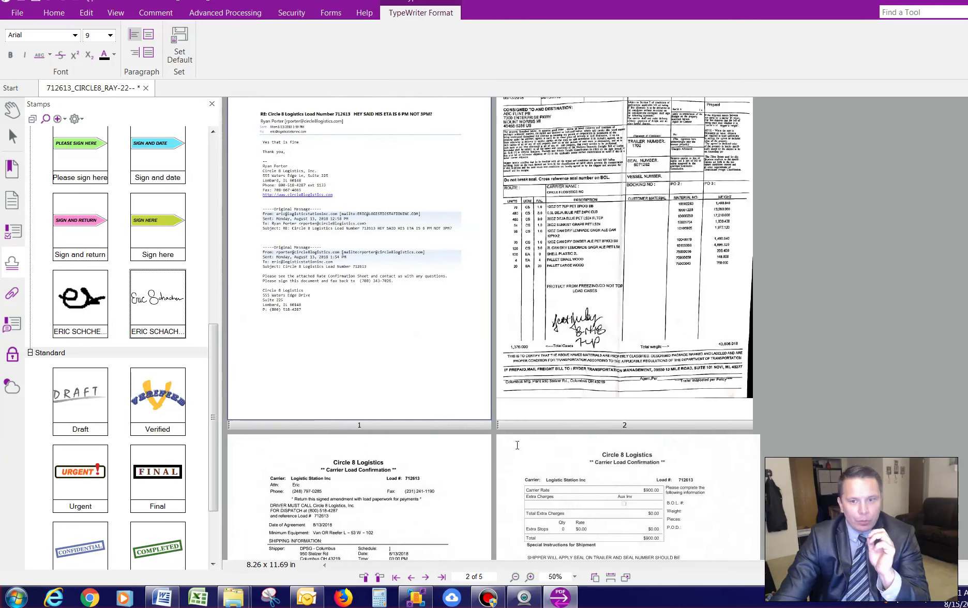
mouse_move(555, 431)
mouse_down()
mouse_move(368, 427)
mouse_move(372, 433)
mouse_up()
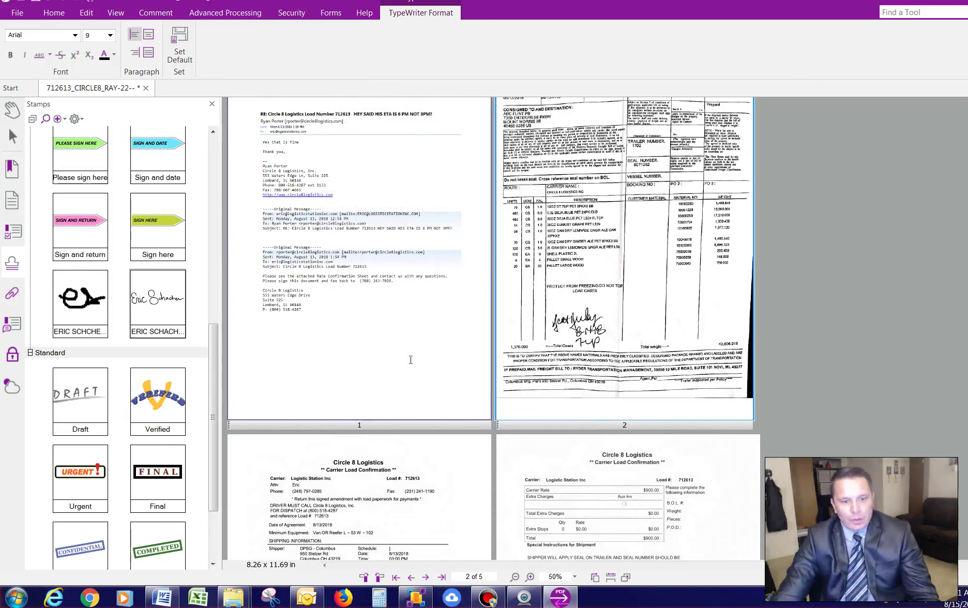
scroll(412, 357, down, 1)
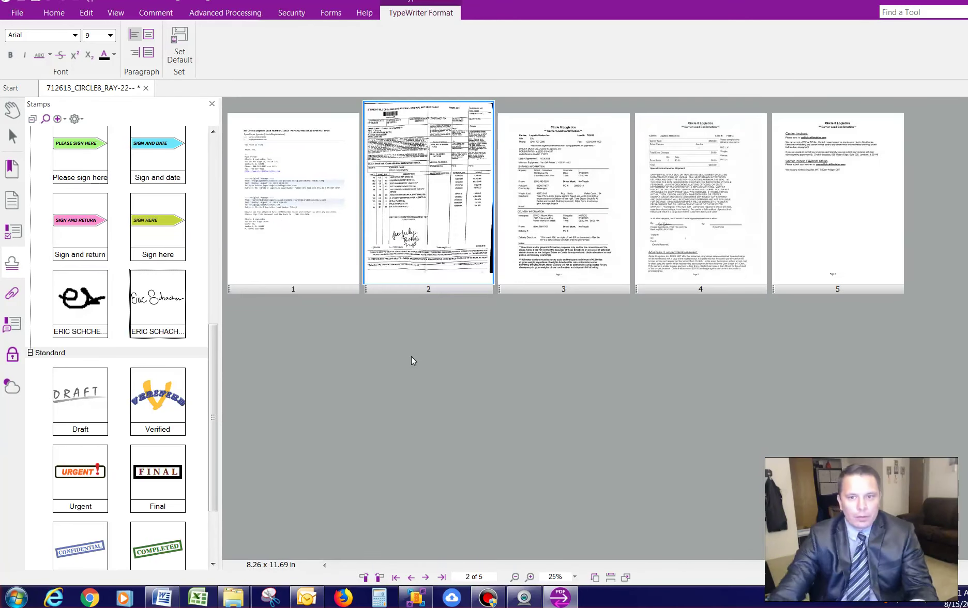
drag(442, 294, 285, 287)
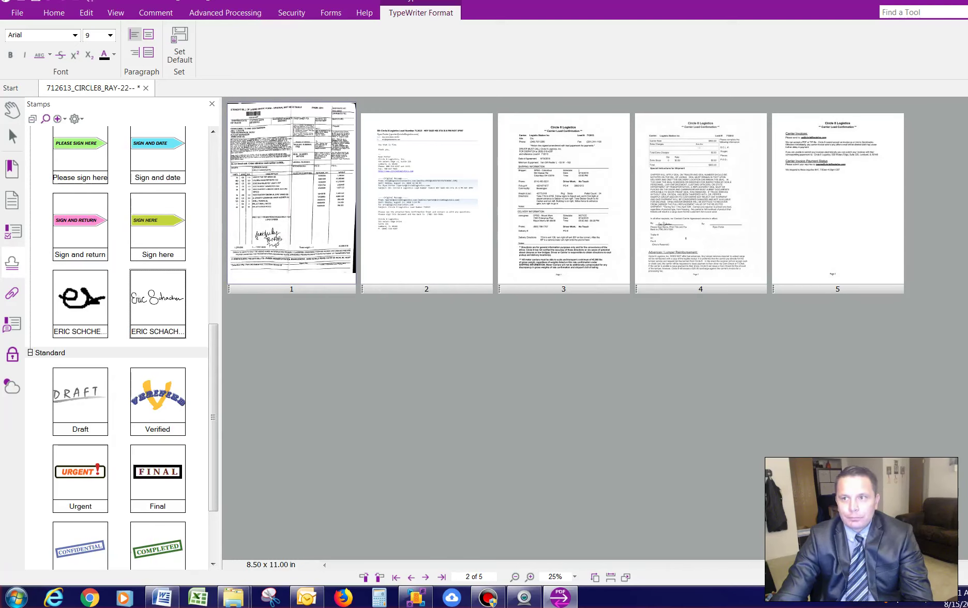
key(ctrl+w)
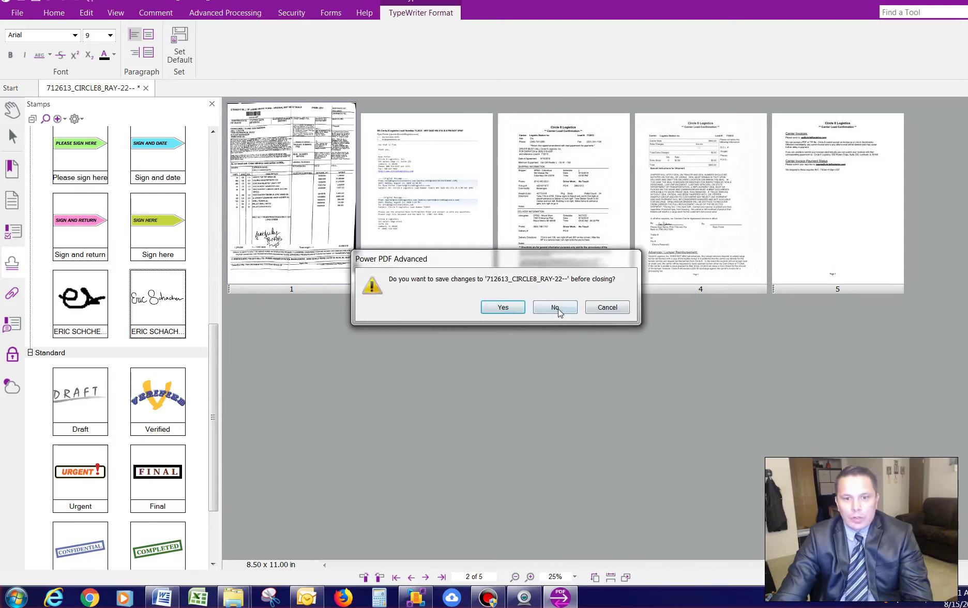
Decline saving changes so the load file closes and PaperPort's AA A LOADS folder returns.
click(556, 307)
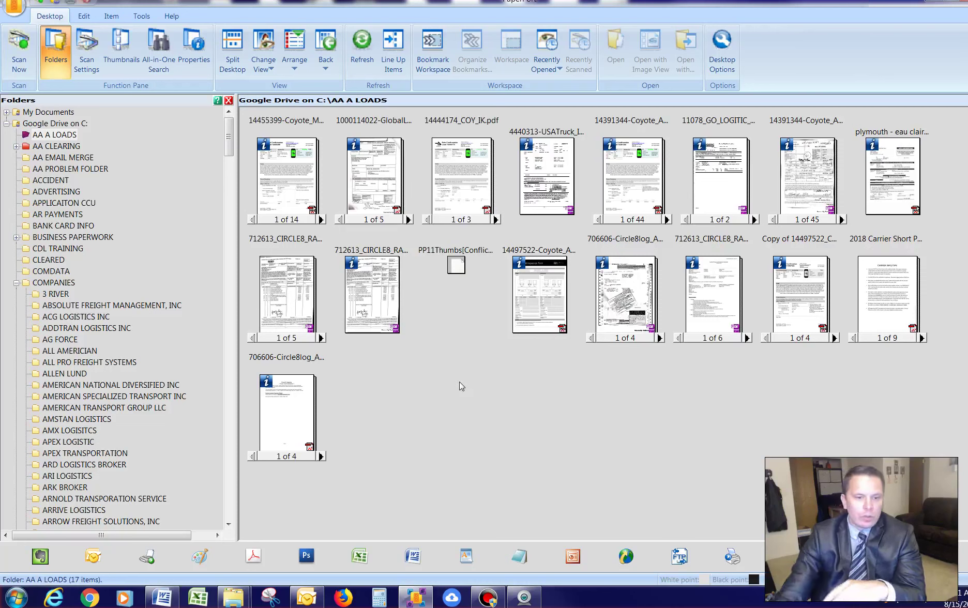
Open the 706606-Circle8log_Anth thumbnail in Nuance Power PDF via Open With.
right_click(291, 427)
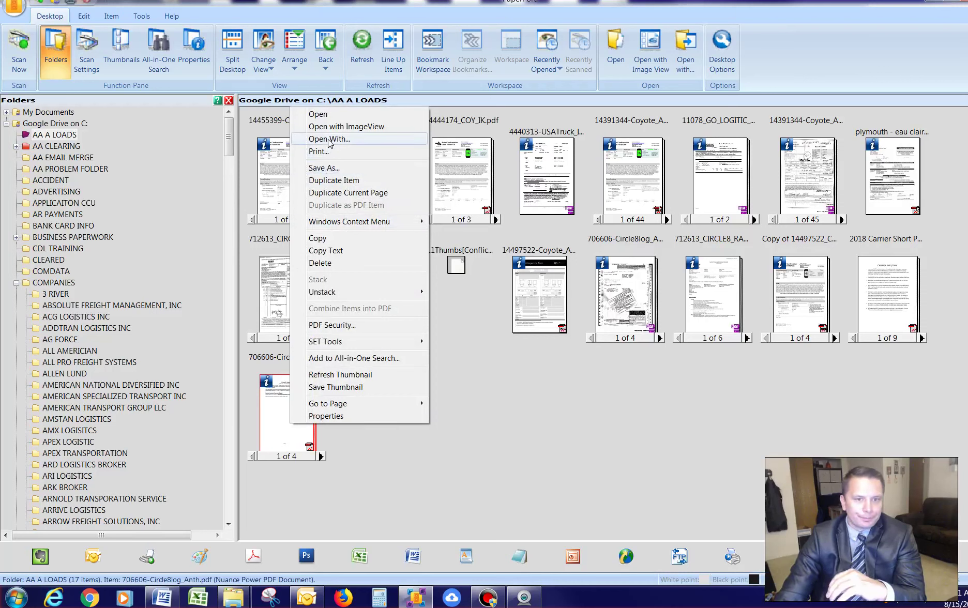
click(329, 139)
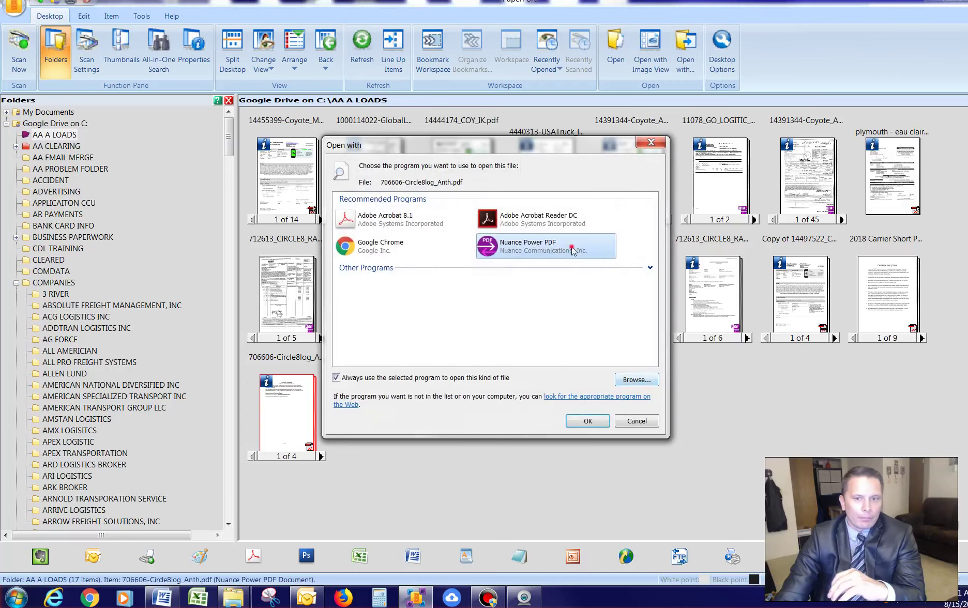
double_click(574, 248)
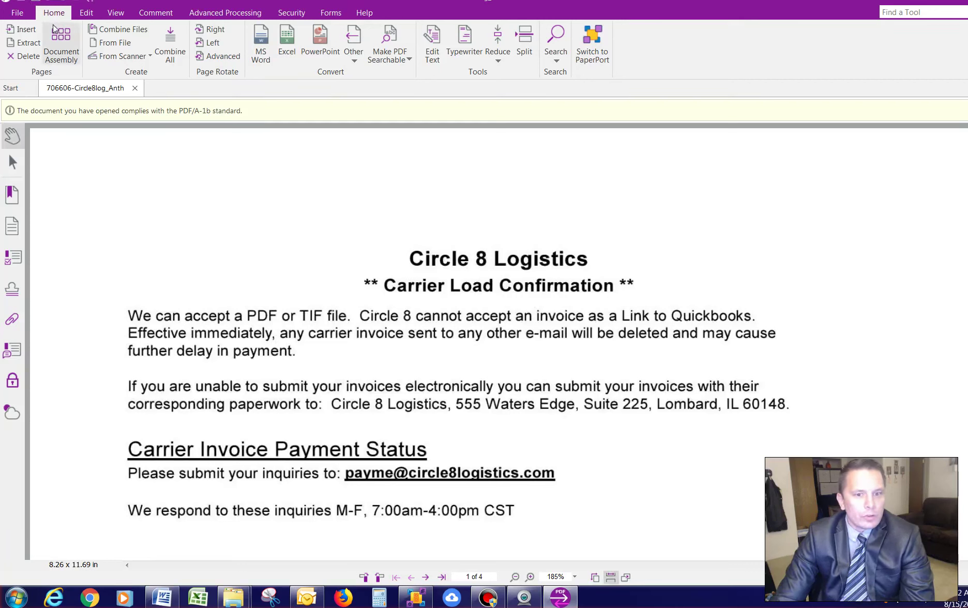
Look over the Edit, View, Comment, Advanced and Forms ribbon tabs.
click(92, 16)
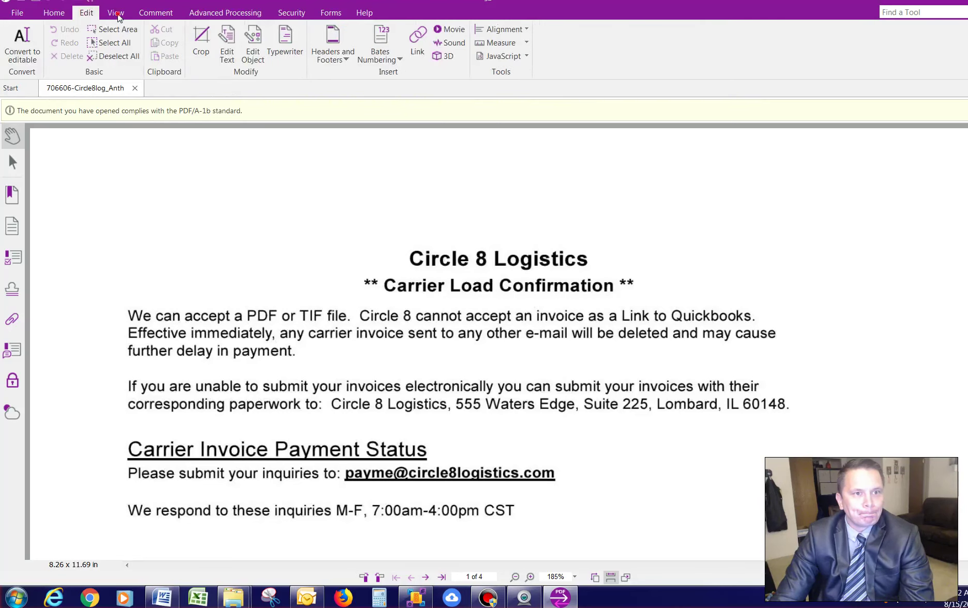
click(116, 15)
click(144, 15)
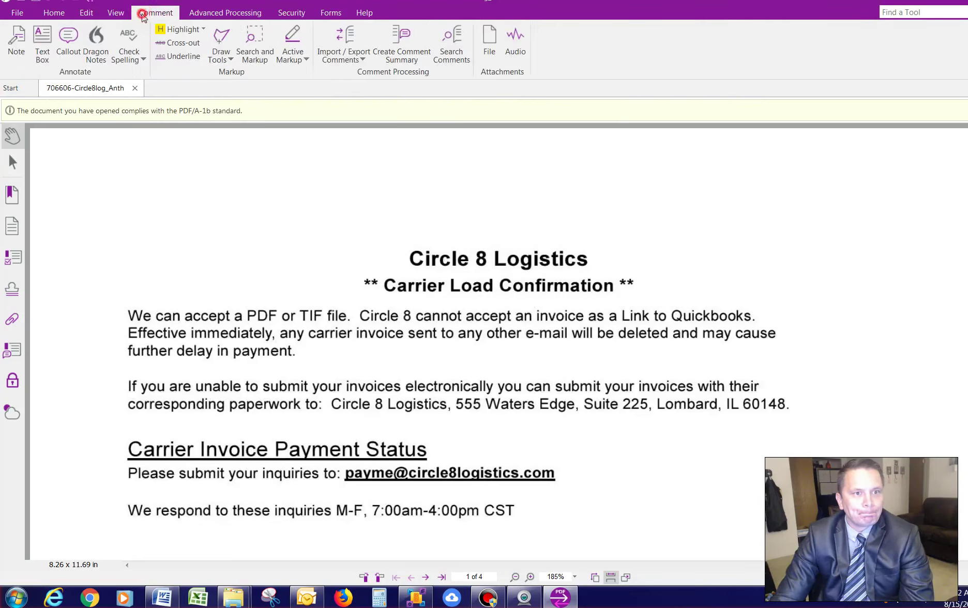
click(191, 14)
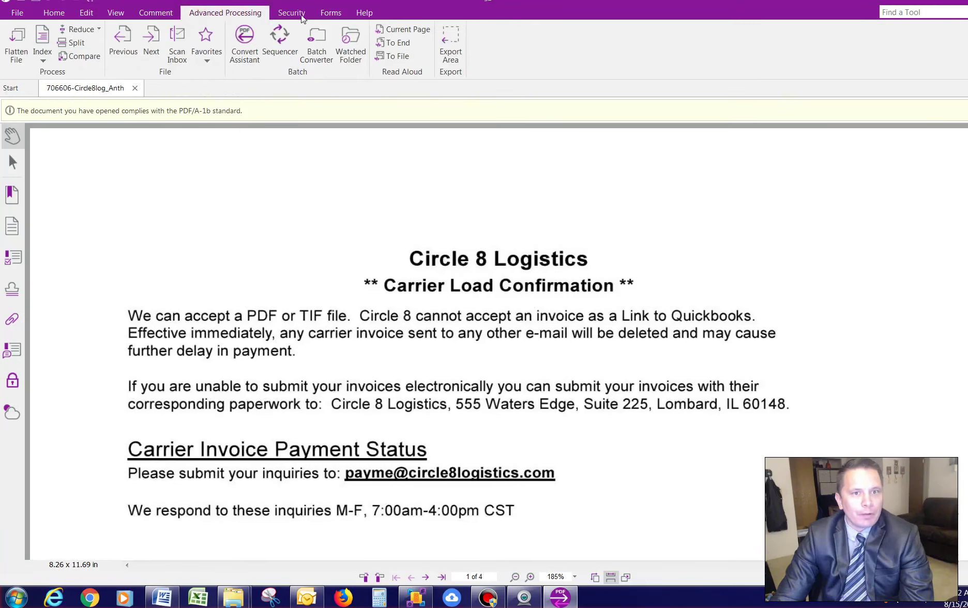
click(326, 16)
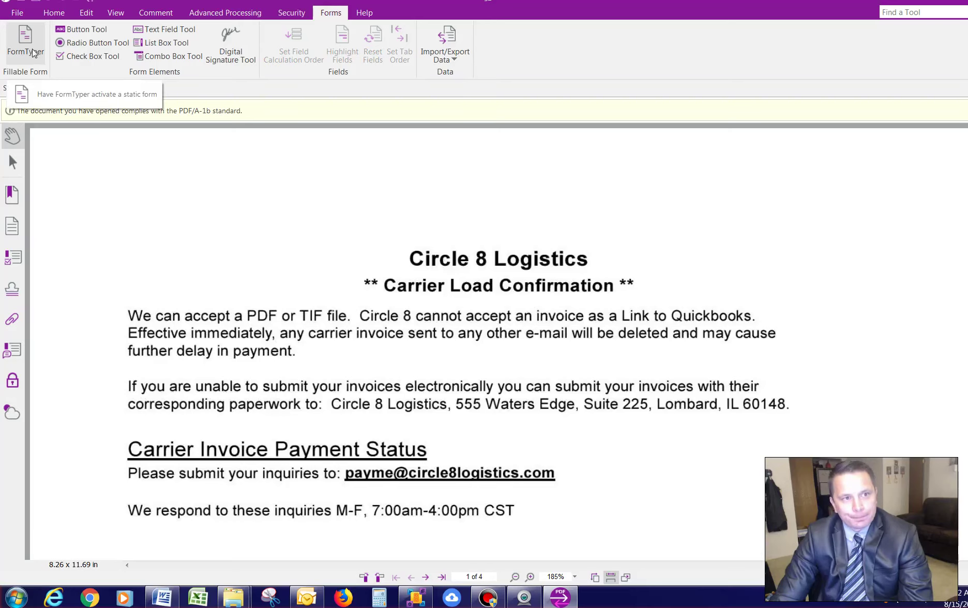
Scroll through the 706606 document from page 2 to page 4, checking signatures and annotations.
scroll(352, 315, down, 5)
scroll(352, 315, down, 2)
scroll(350, 314, down, 5)
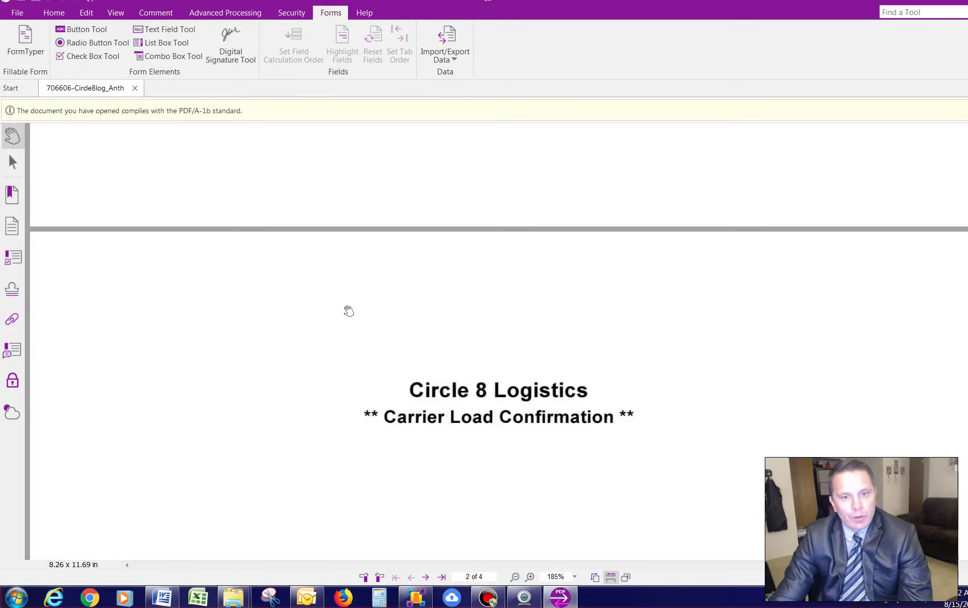
scroll(348, 311, down, 3)
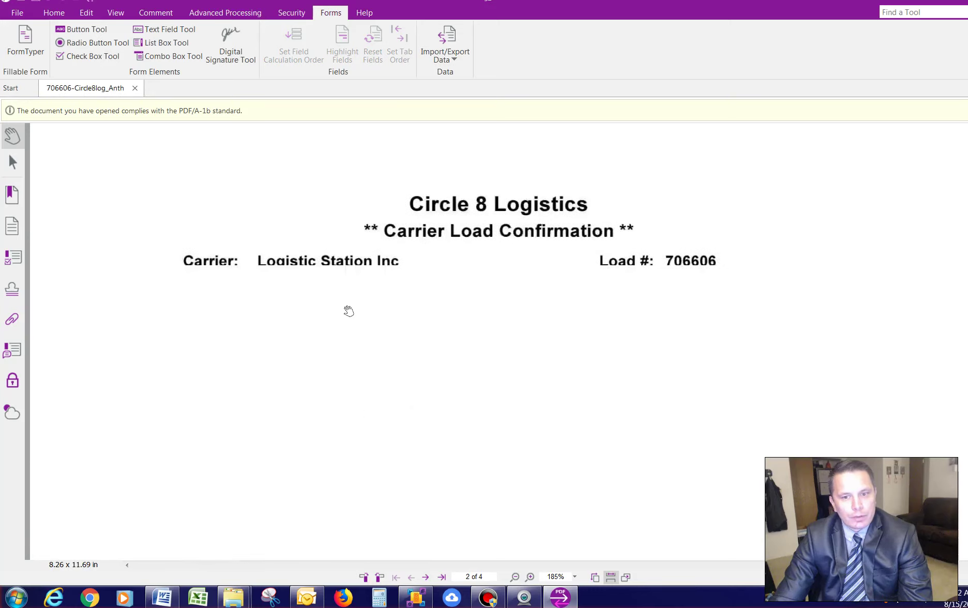
scroll(491, 350, down, 3)
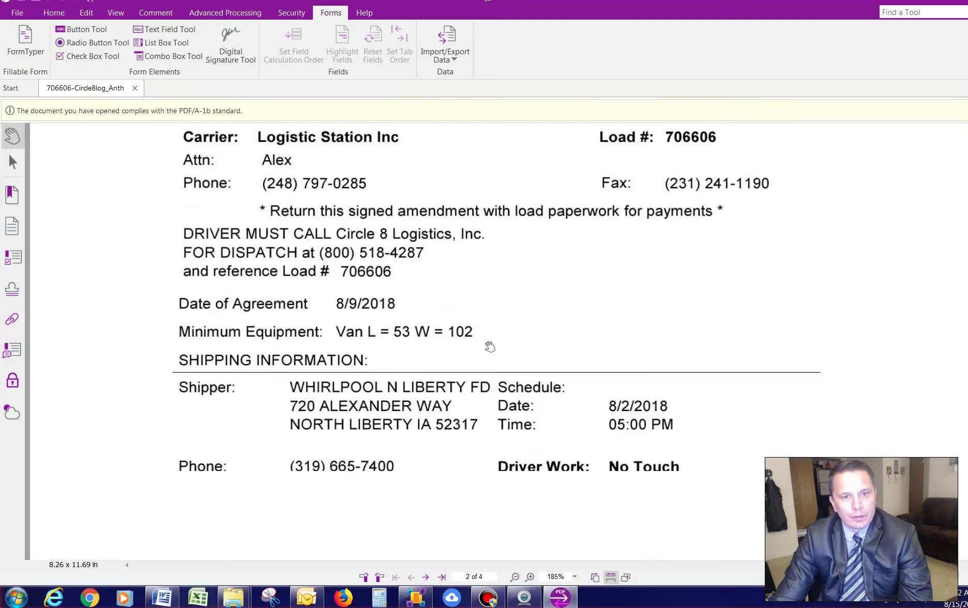
scroll(490, 346, down, 1)
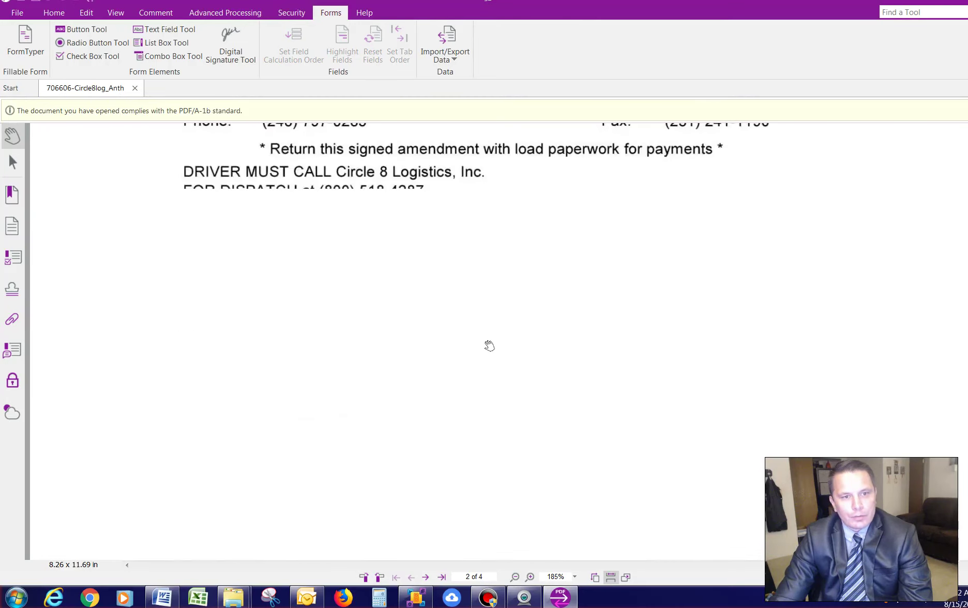
scroll(489, 345, down, 3)
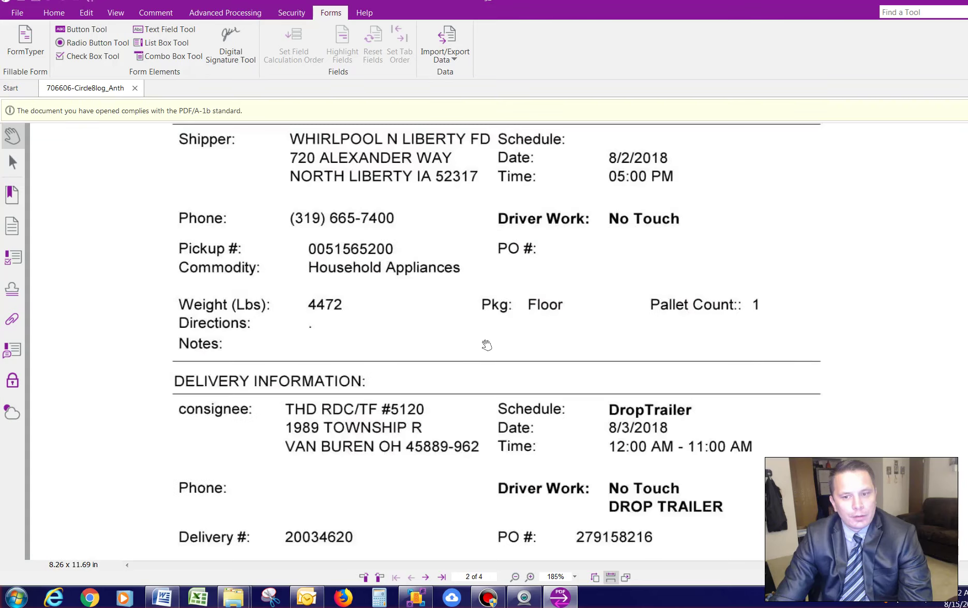
scroll(486, 345, down, 3)
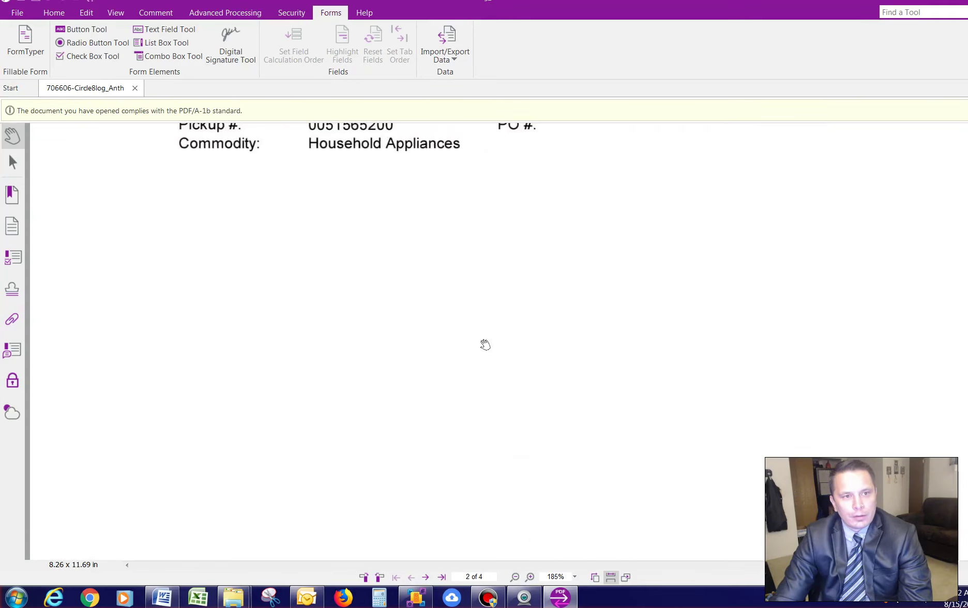
scroll(485, 345, down, 3)
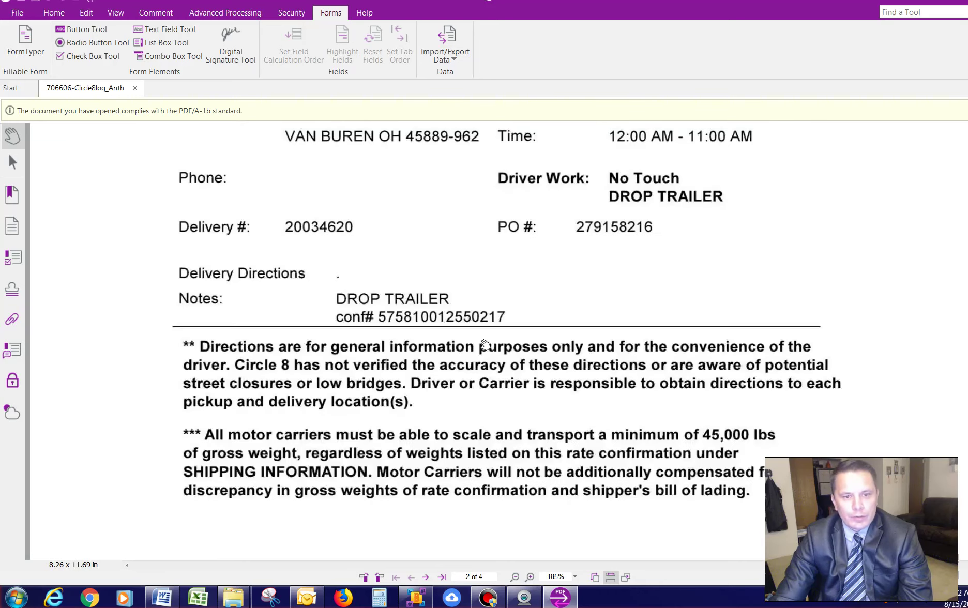
scroll(485, 344, down, 3)
scroll(485, 345, down, 9)
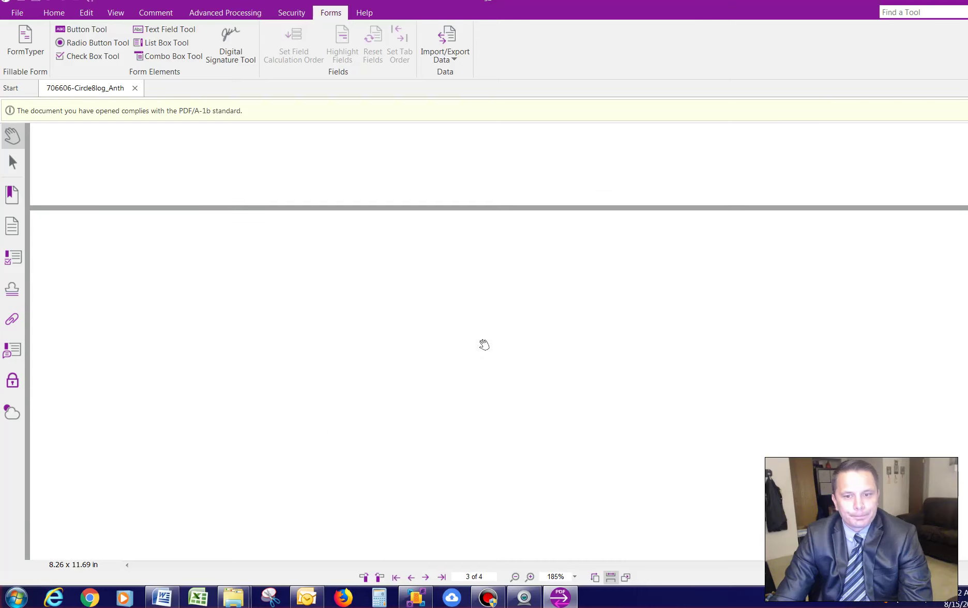
scroll(483, 344, down, 2)
scroll(484, 344, down, 4)
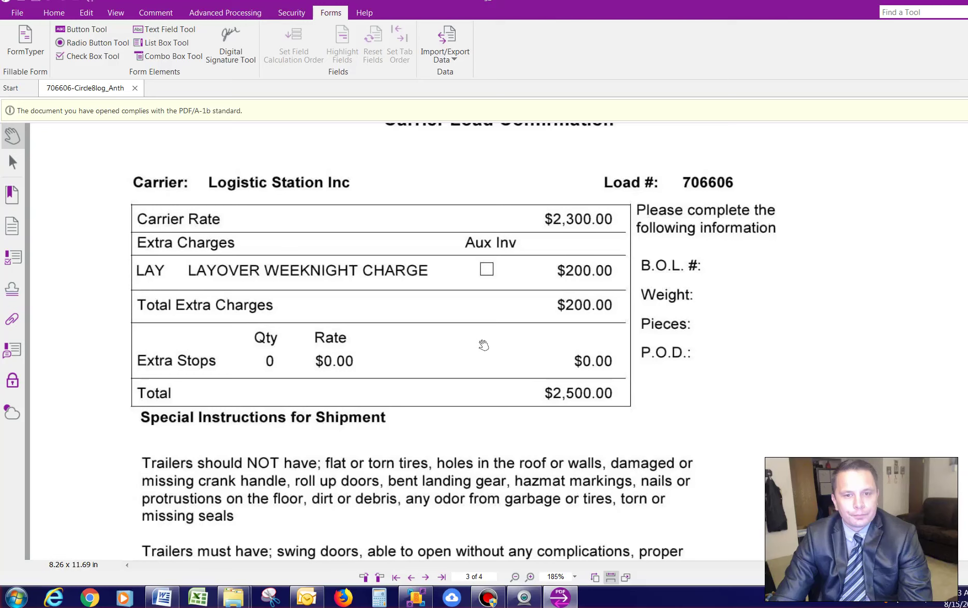
scroll(482, 346, down, 5)
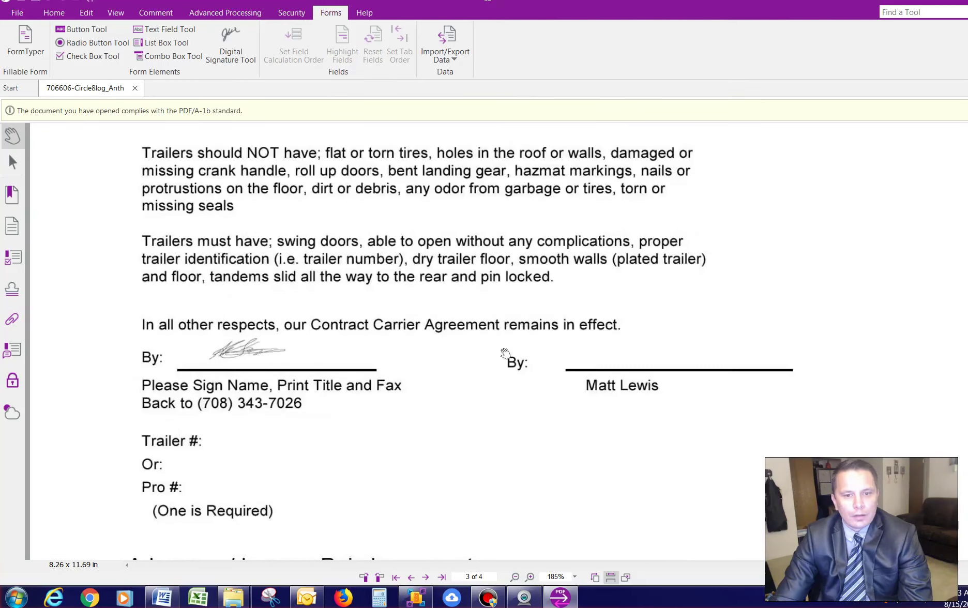
scroll(497, 352, down, 10)
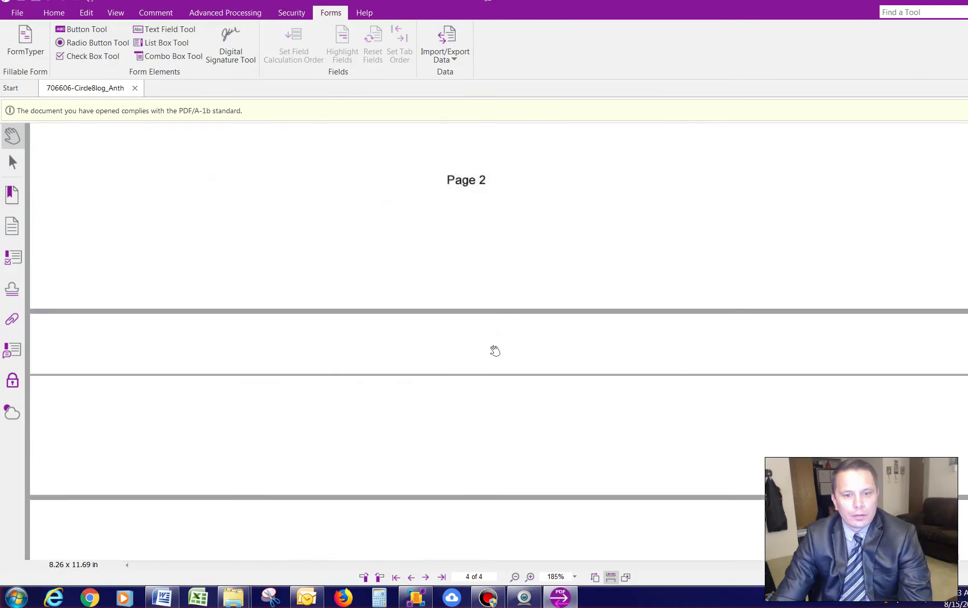
scroll(495, 351, down, 5)
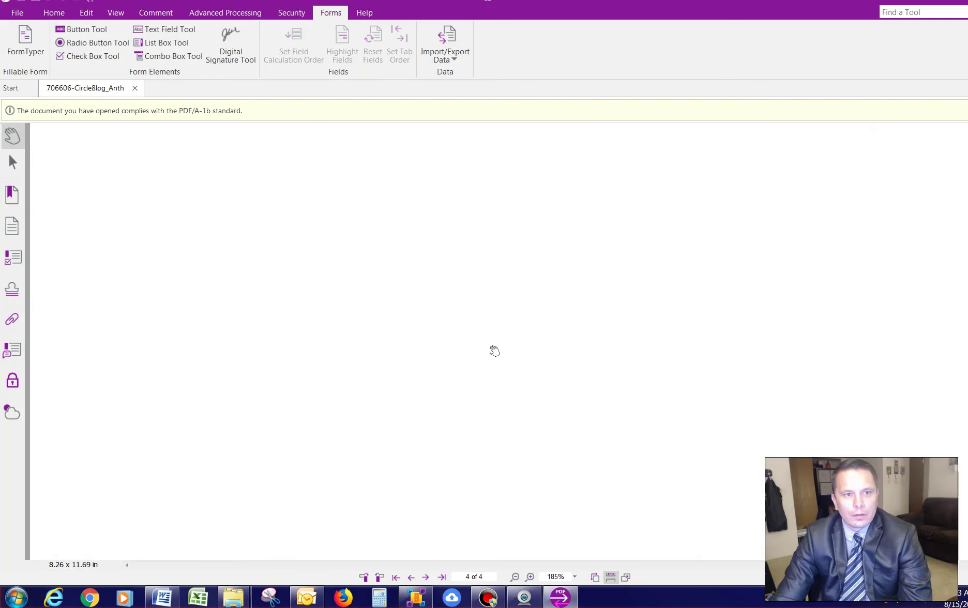
scroll(494, 351, up, 3)
scroll(492, 348, down, 1)
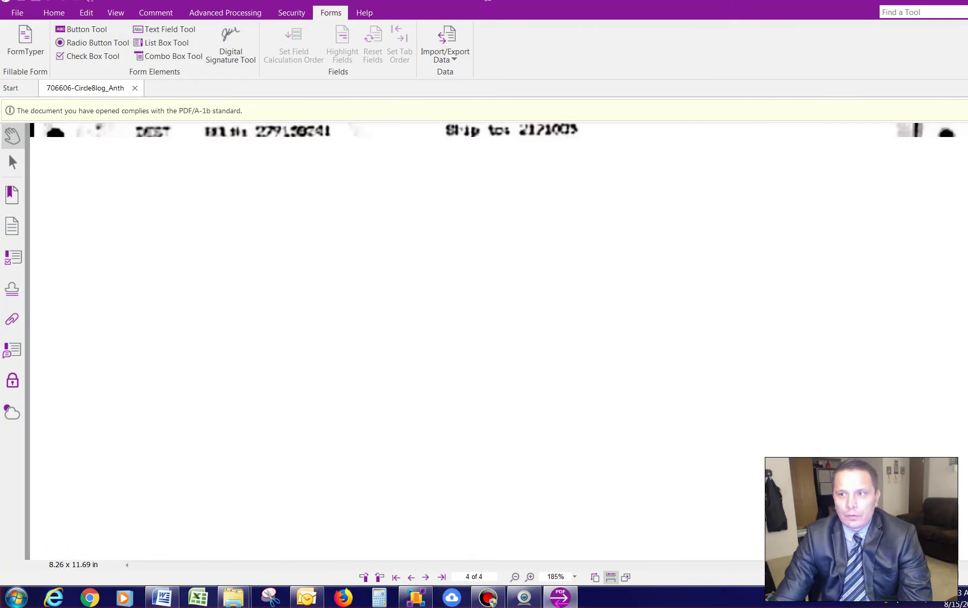
Close the 706606 document and open the 2018 Carrier Short Packet from PaperPort in Power PDF.
key(alt+F4)
click(448, 430)
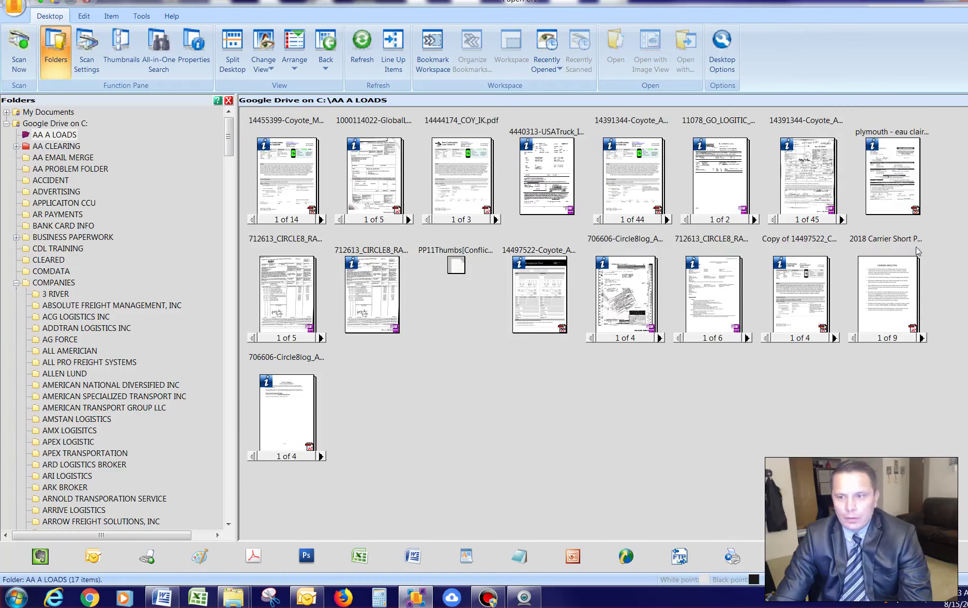
click(899, 274)
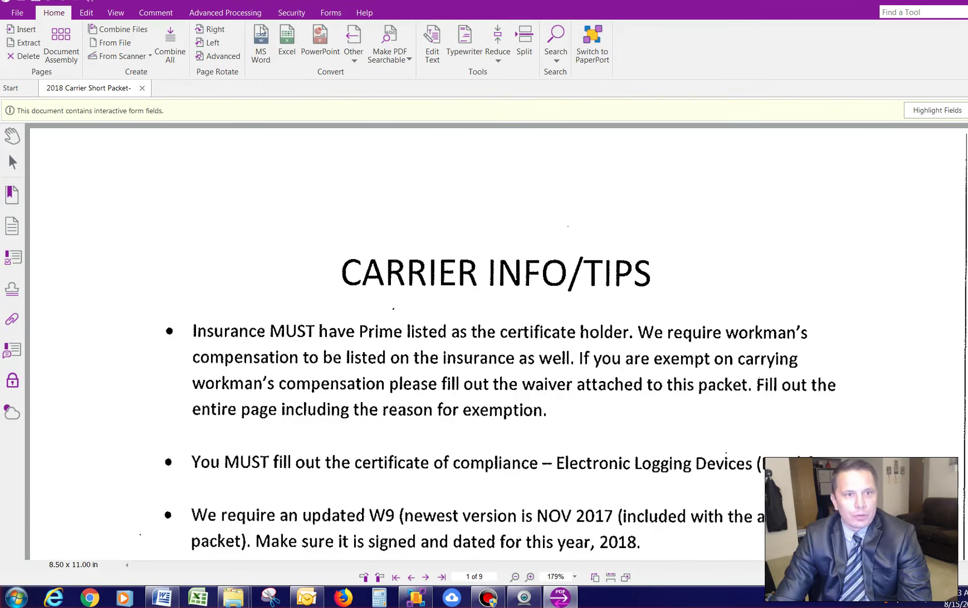
Highlight the fillable fields of the Contract Carrier Brokerage Agreement on page 3.
click(329, 12)
click(341, 44)
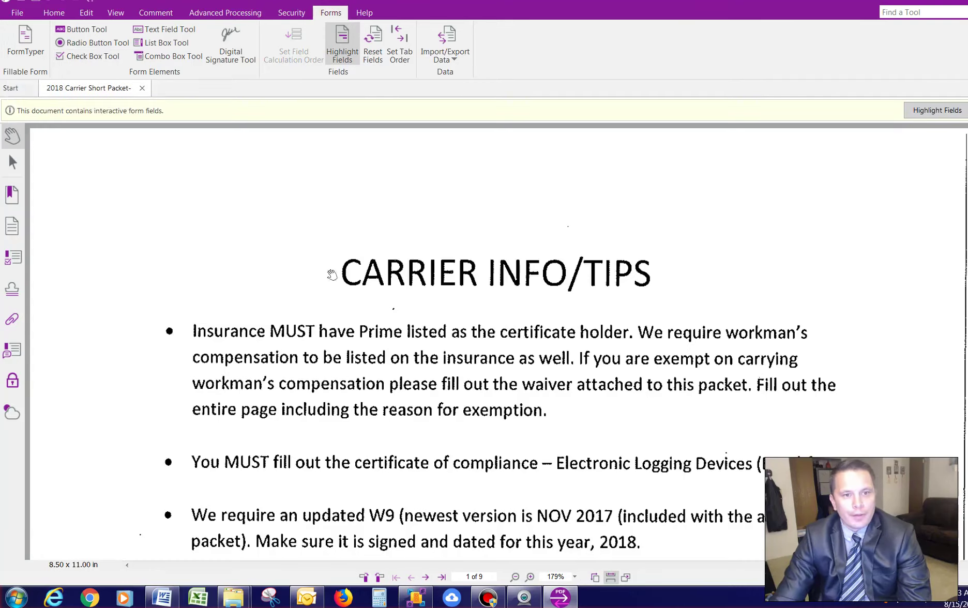
scroll(507, 324, down, 15)
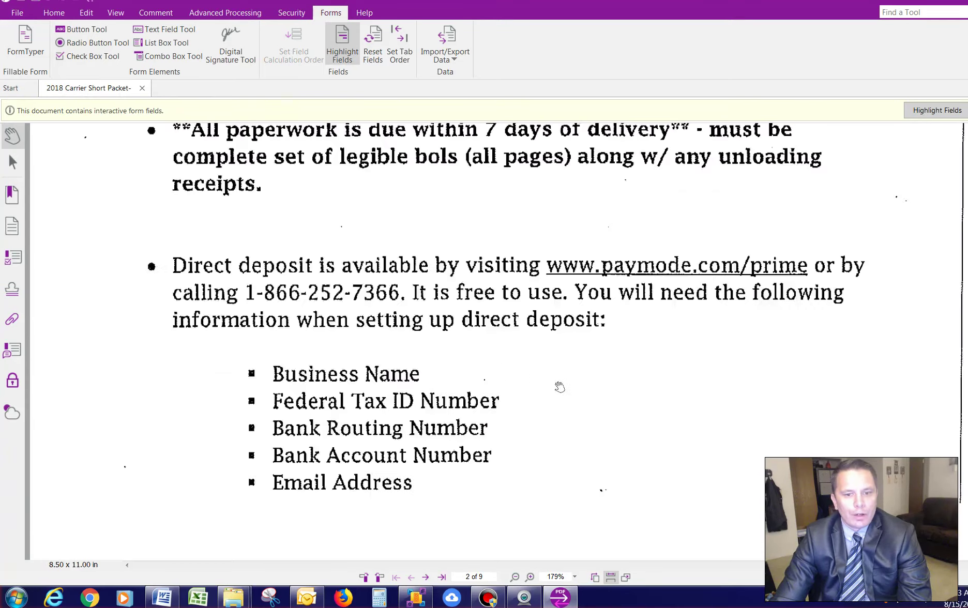
scroll(511, 387, down, 3)
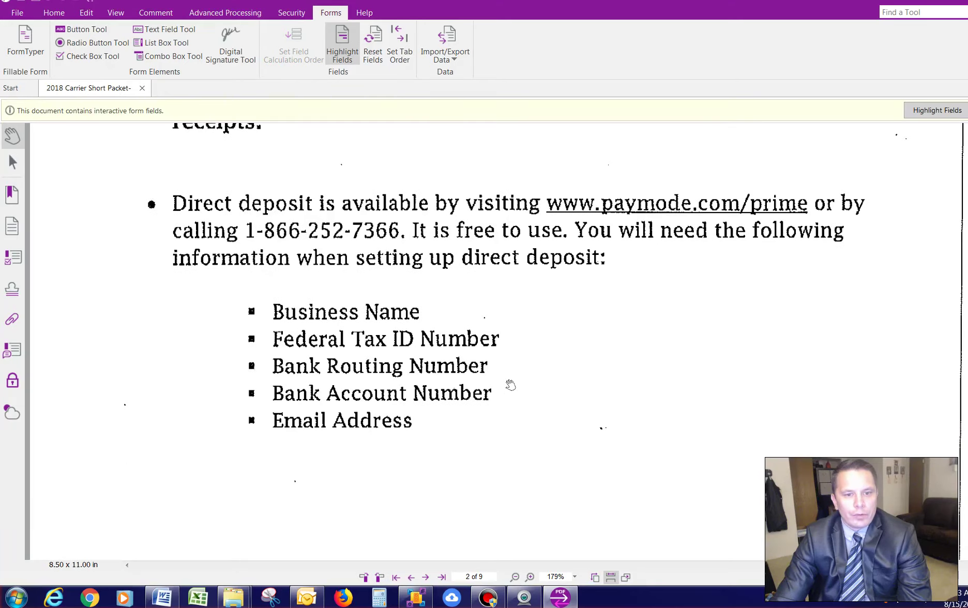
scroll(511, 386, down, 12)
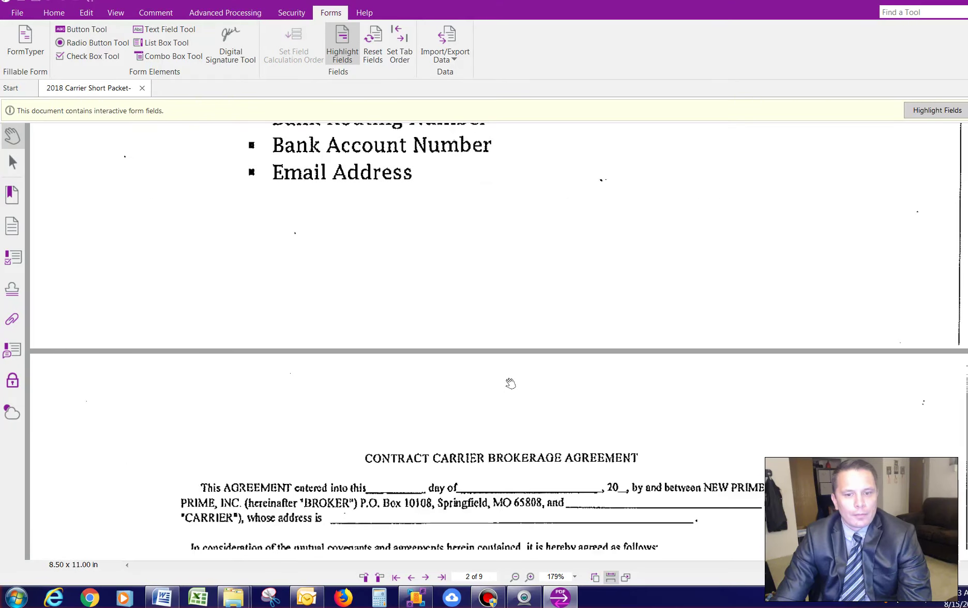
scroll(510, 386, down, 3)
scroll(447, 417, down, 3)
scroll(505, 408, down, 6)
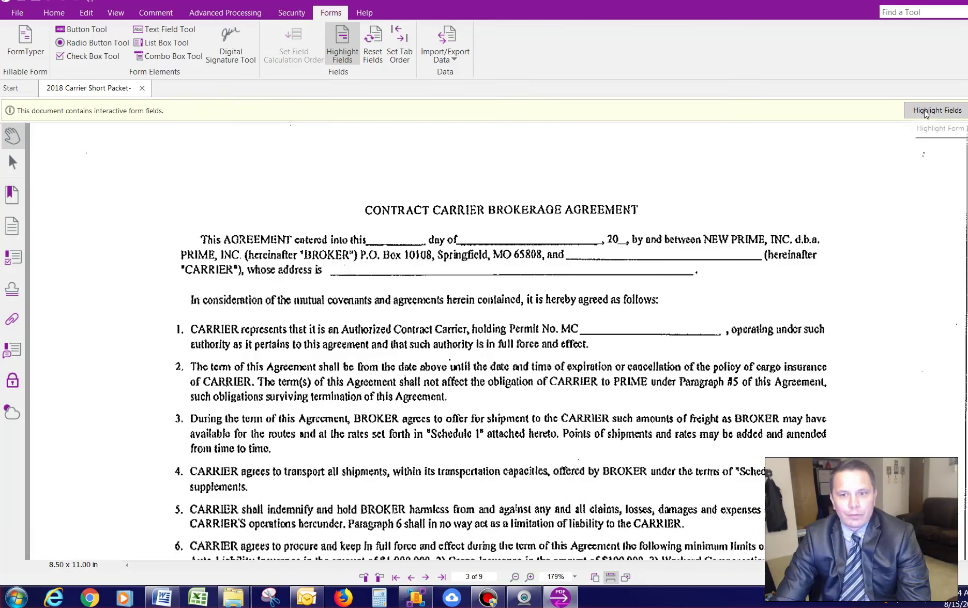
click(926, 111)
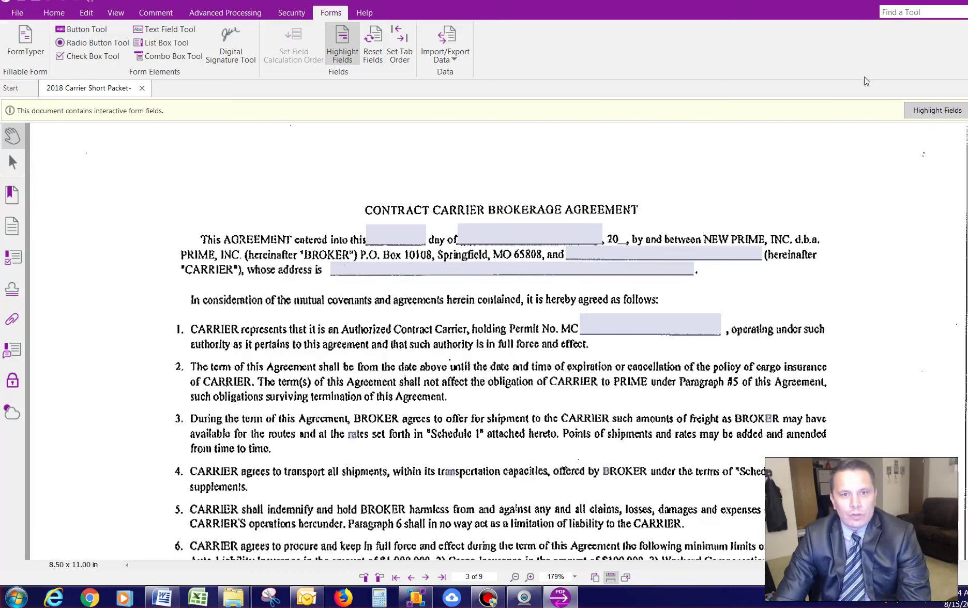
Import the DATA 1 TEST form data into the carrier packet's fields.
click(453, 59)
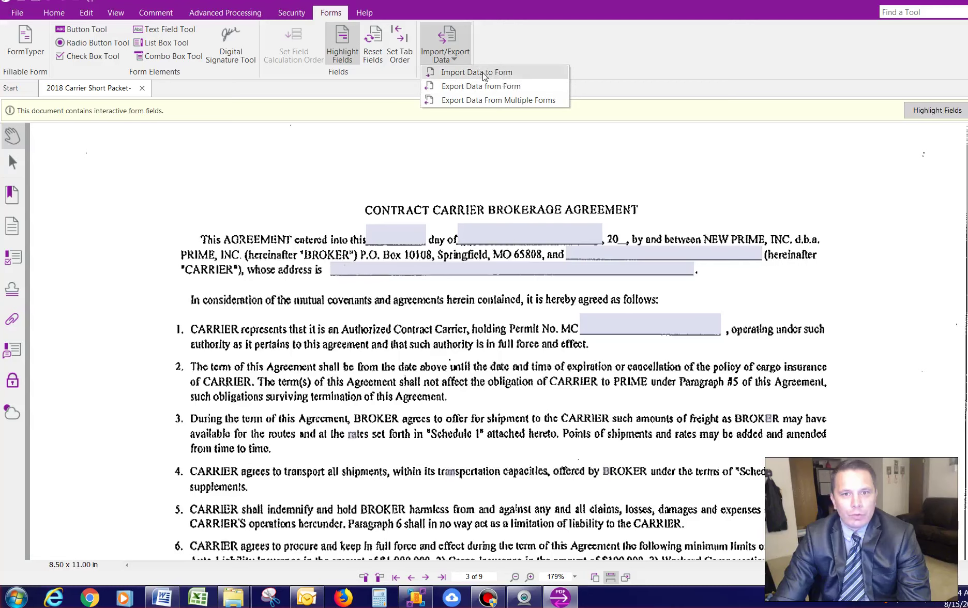
click(485, 76)
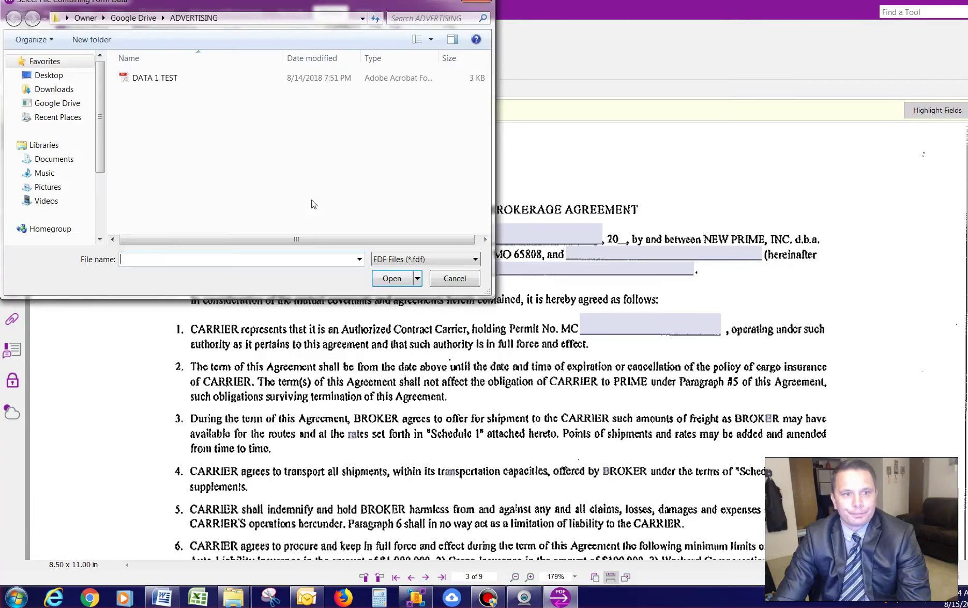
double_click(163, 78)
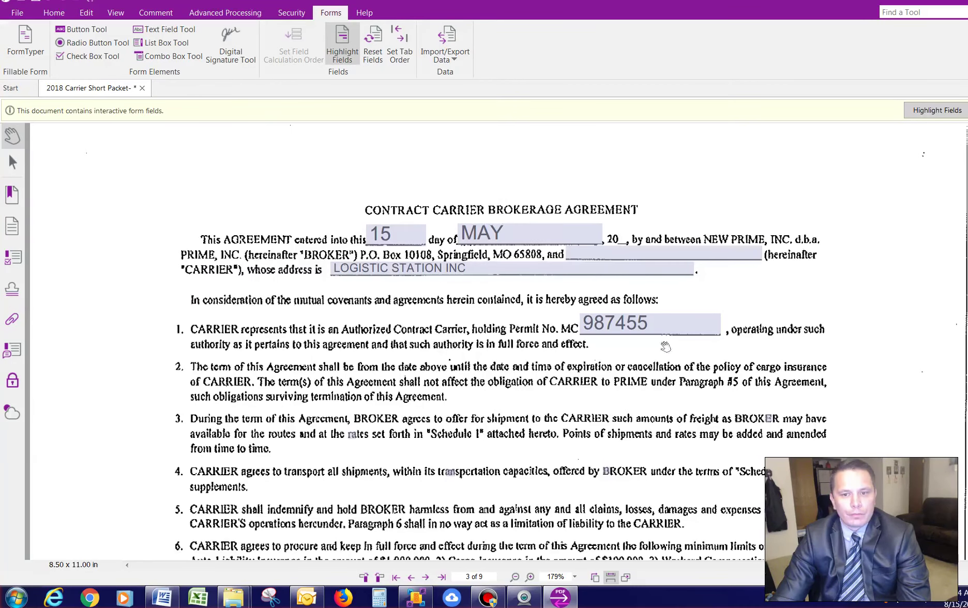
Review the filled fields, then close the carrier packet without saving changes.
scroll(711, 356, down, 10)
scroll(703, 354, down, 15)
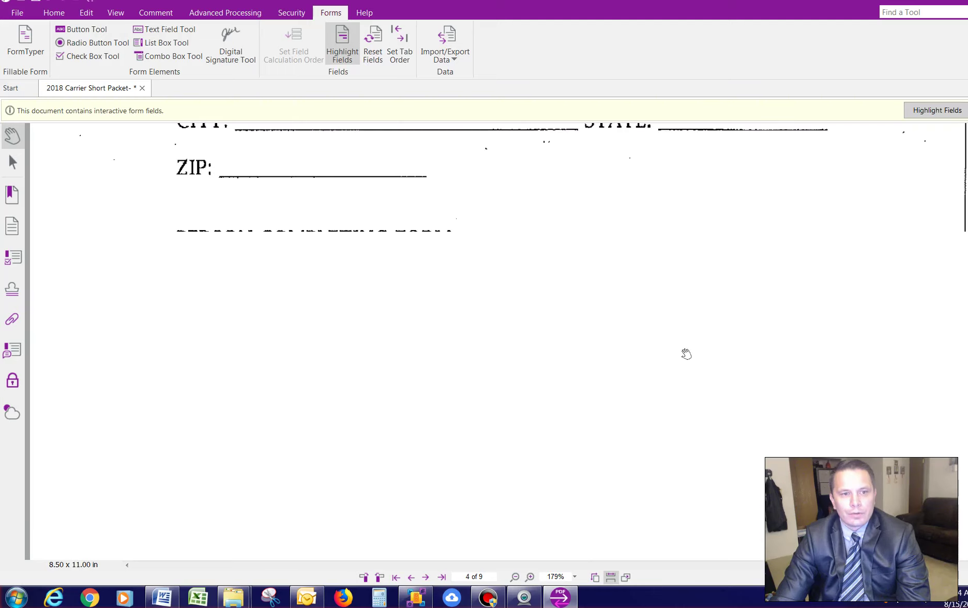
scroll(686, 354, up, 3)
scroll(684, 354, up, 7)
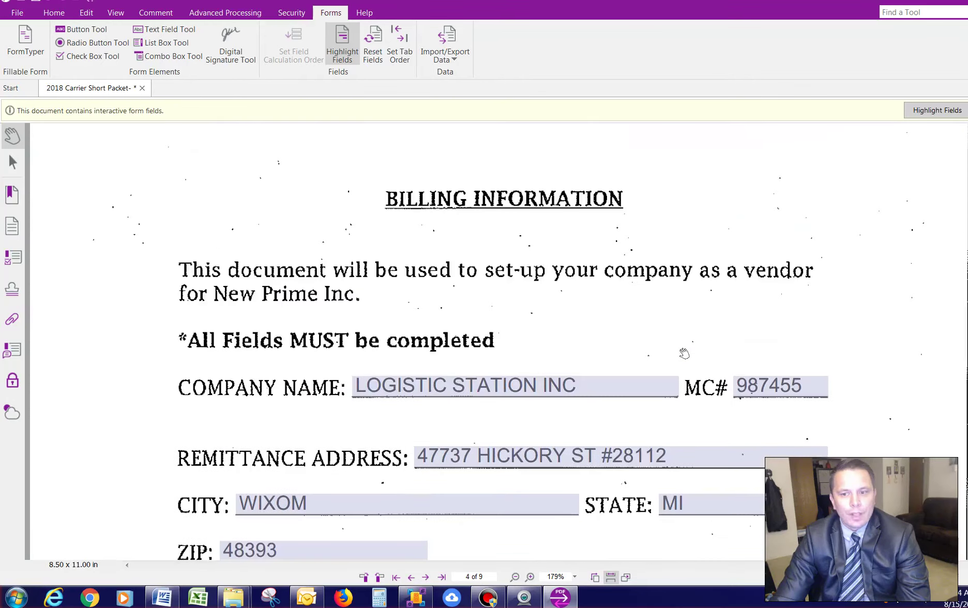
scroll(684, 354, down, 15)
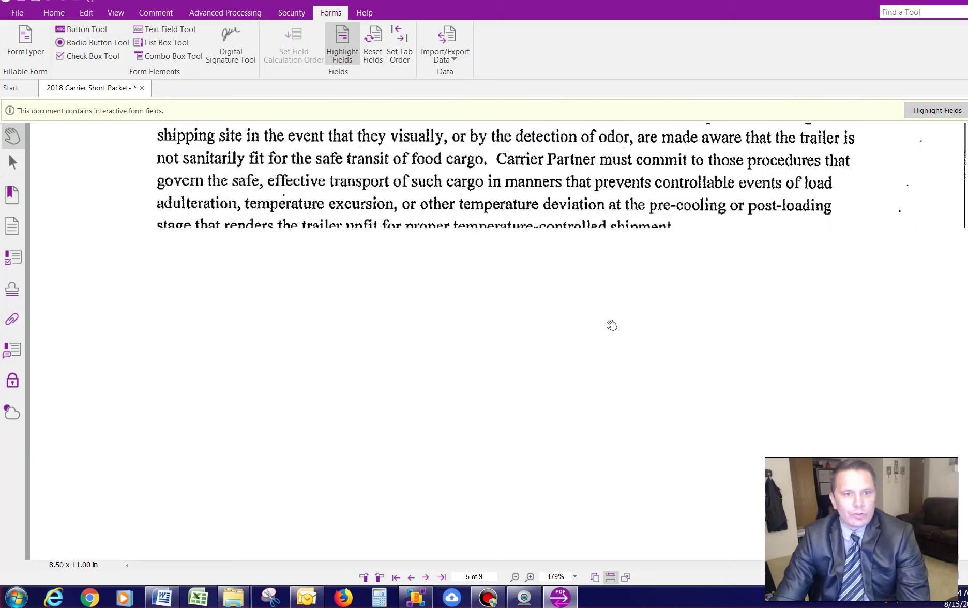
scroll(613, 324, down, 8)
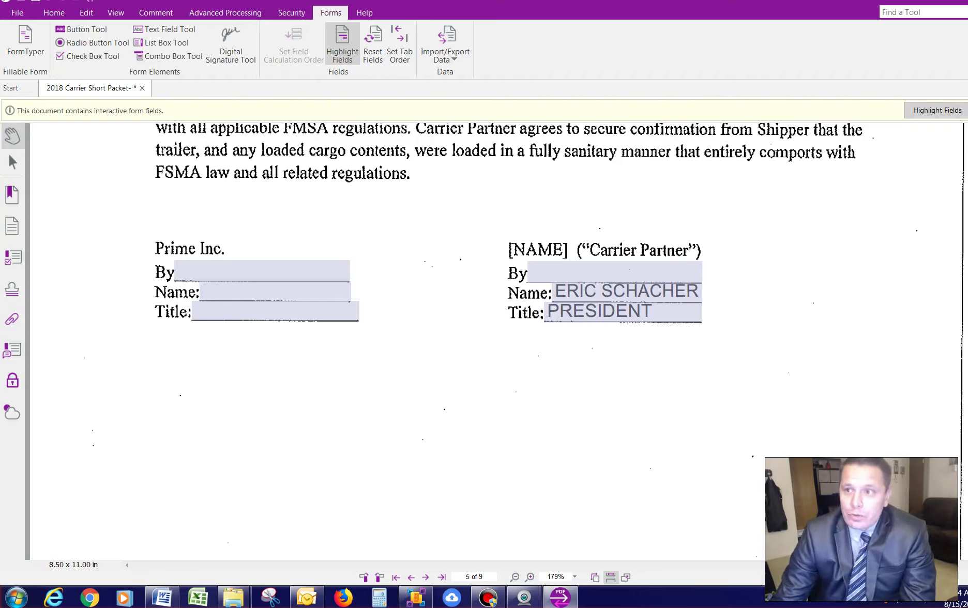
key(ctrl+w)
click(563, 308)
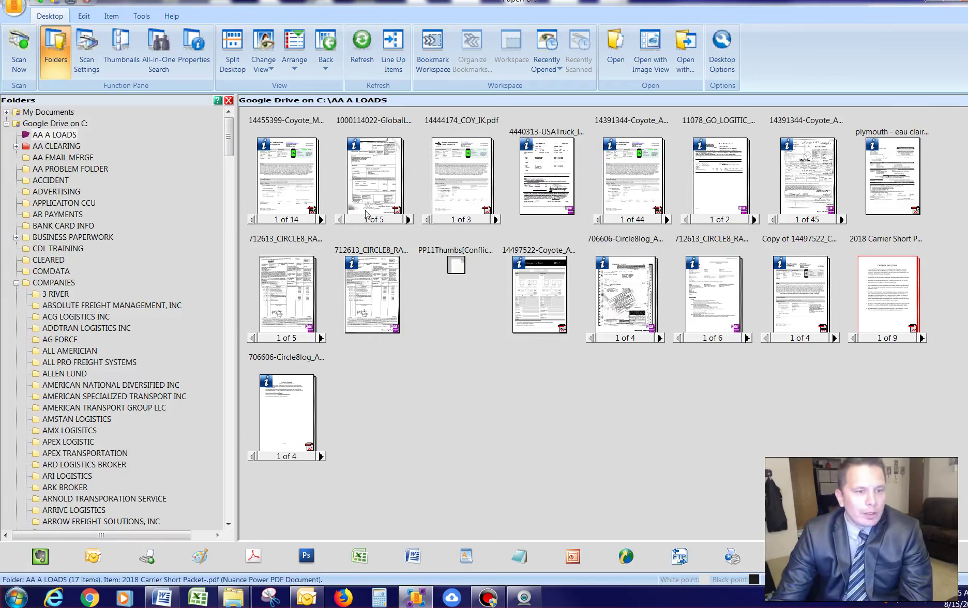
scroll(230, 144, down, 4)
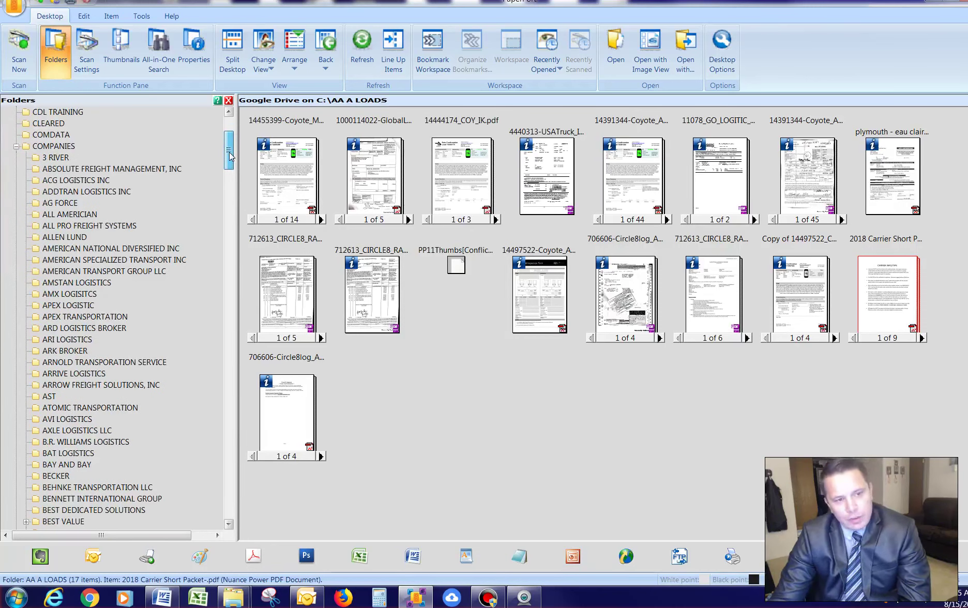
drag(231, 155, 230, 149)
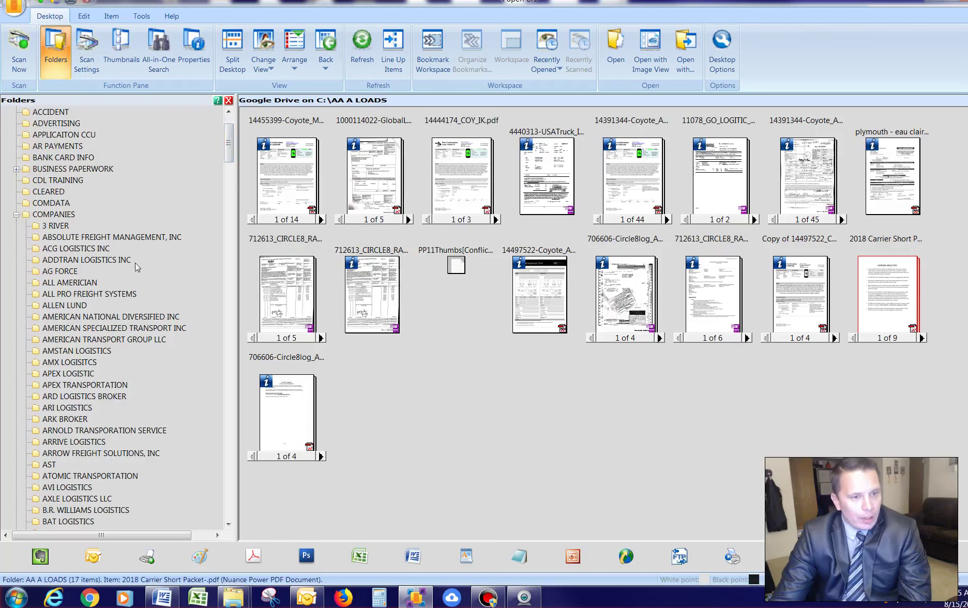
scroll(228, 150, down, 5)
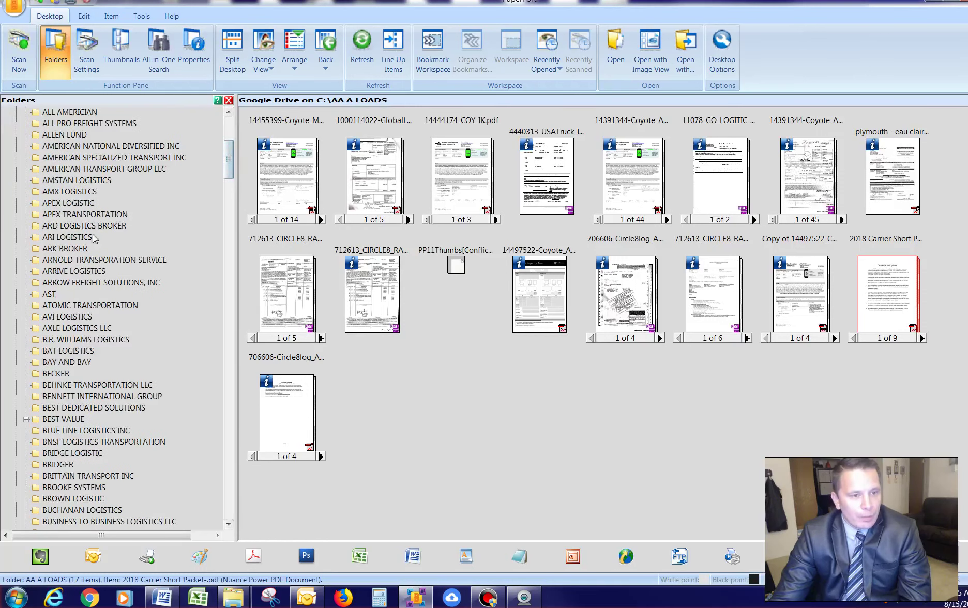